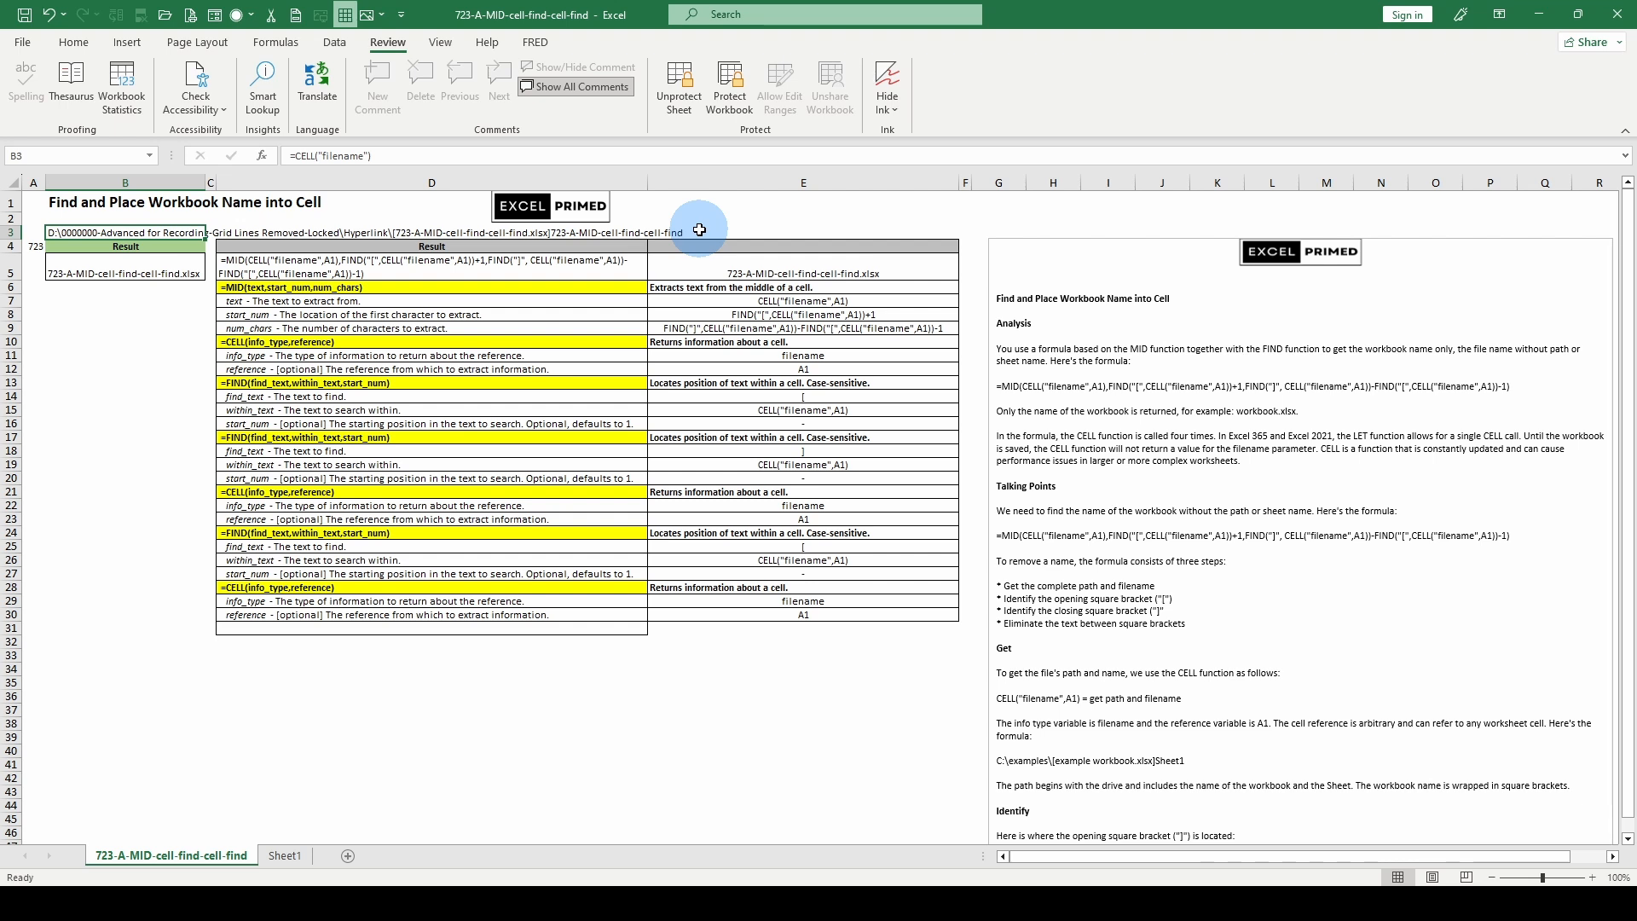
# Inspect the full-path formula in cell B3 and the workbook-name formula in cell B5
pyautogui.click(110, 270)
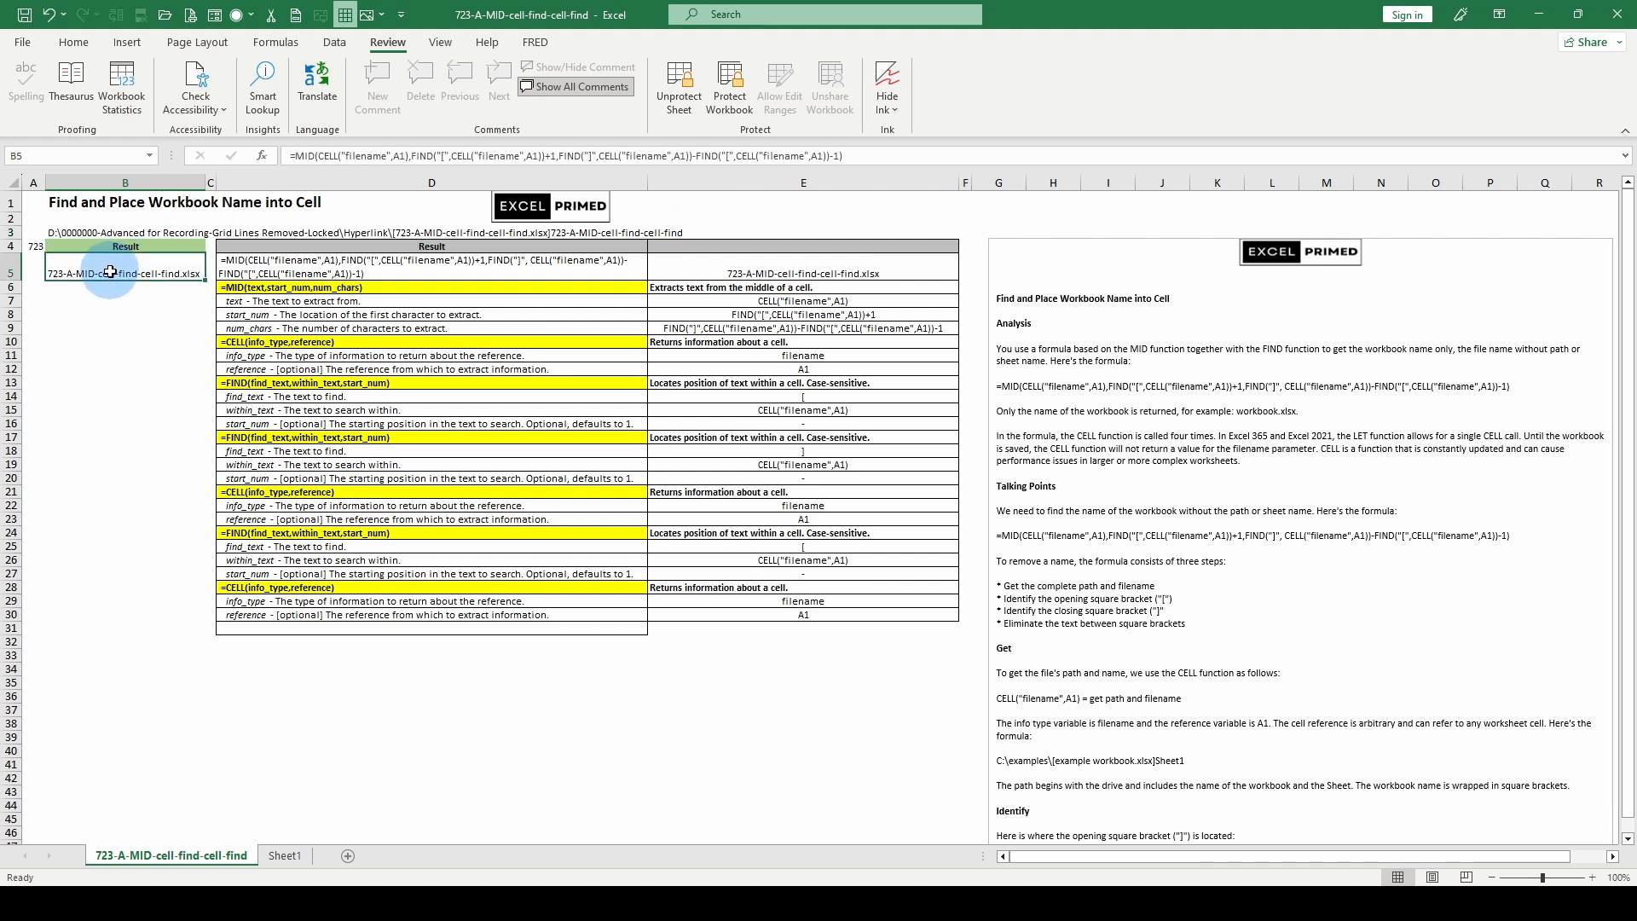
pyautogui.click(128, 232)
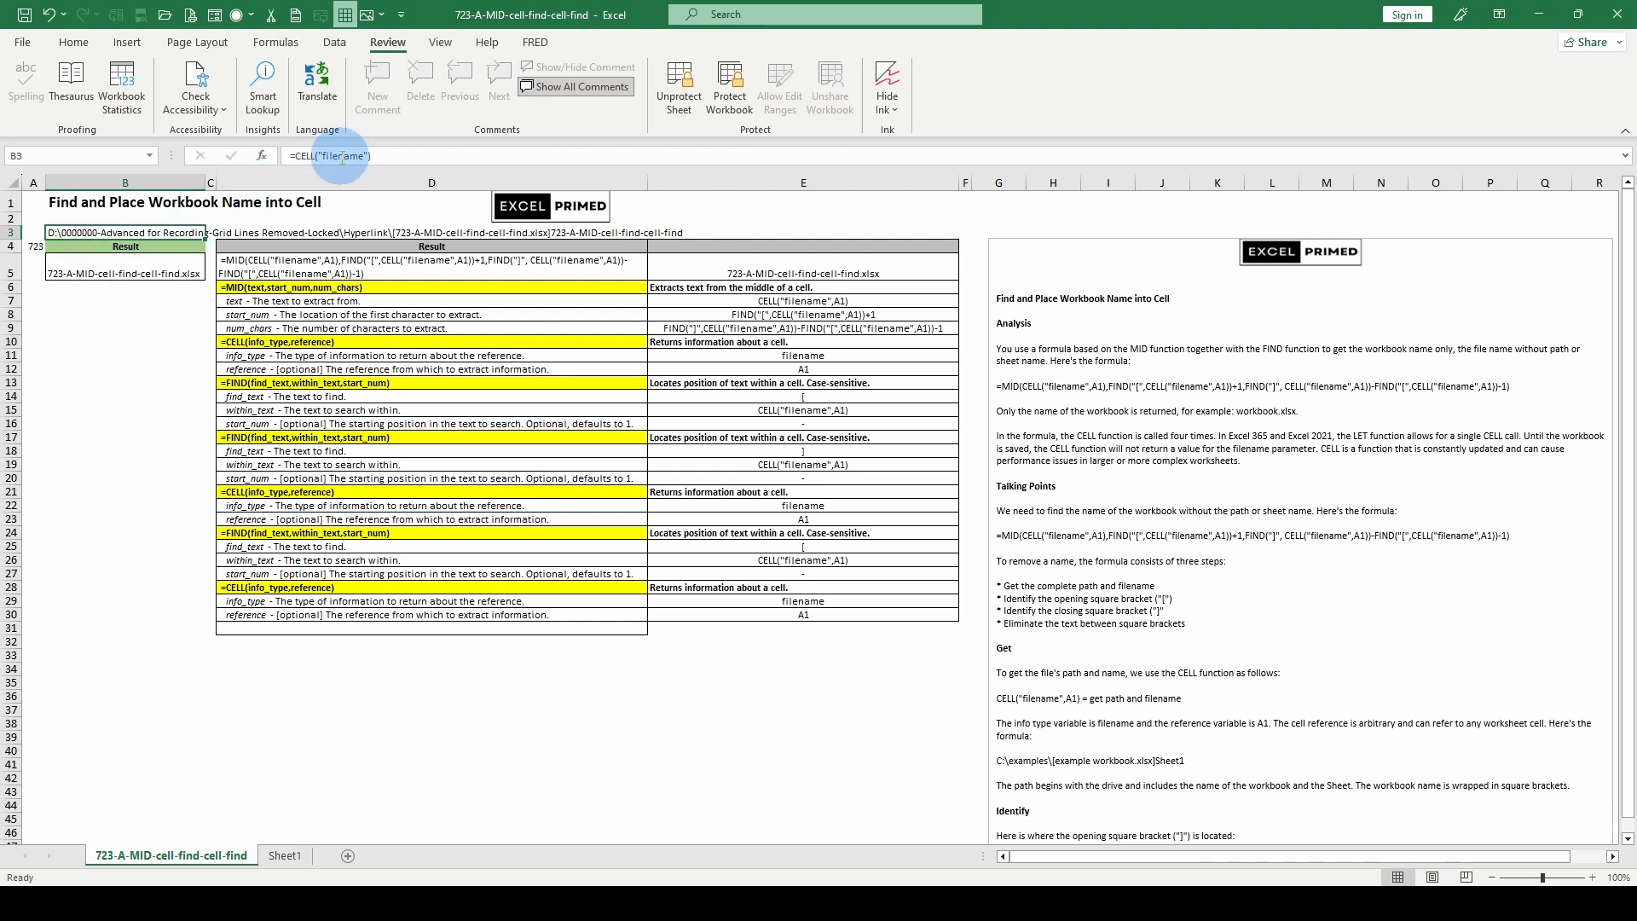
pyautogui.click(126, 270)
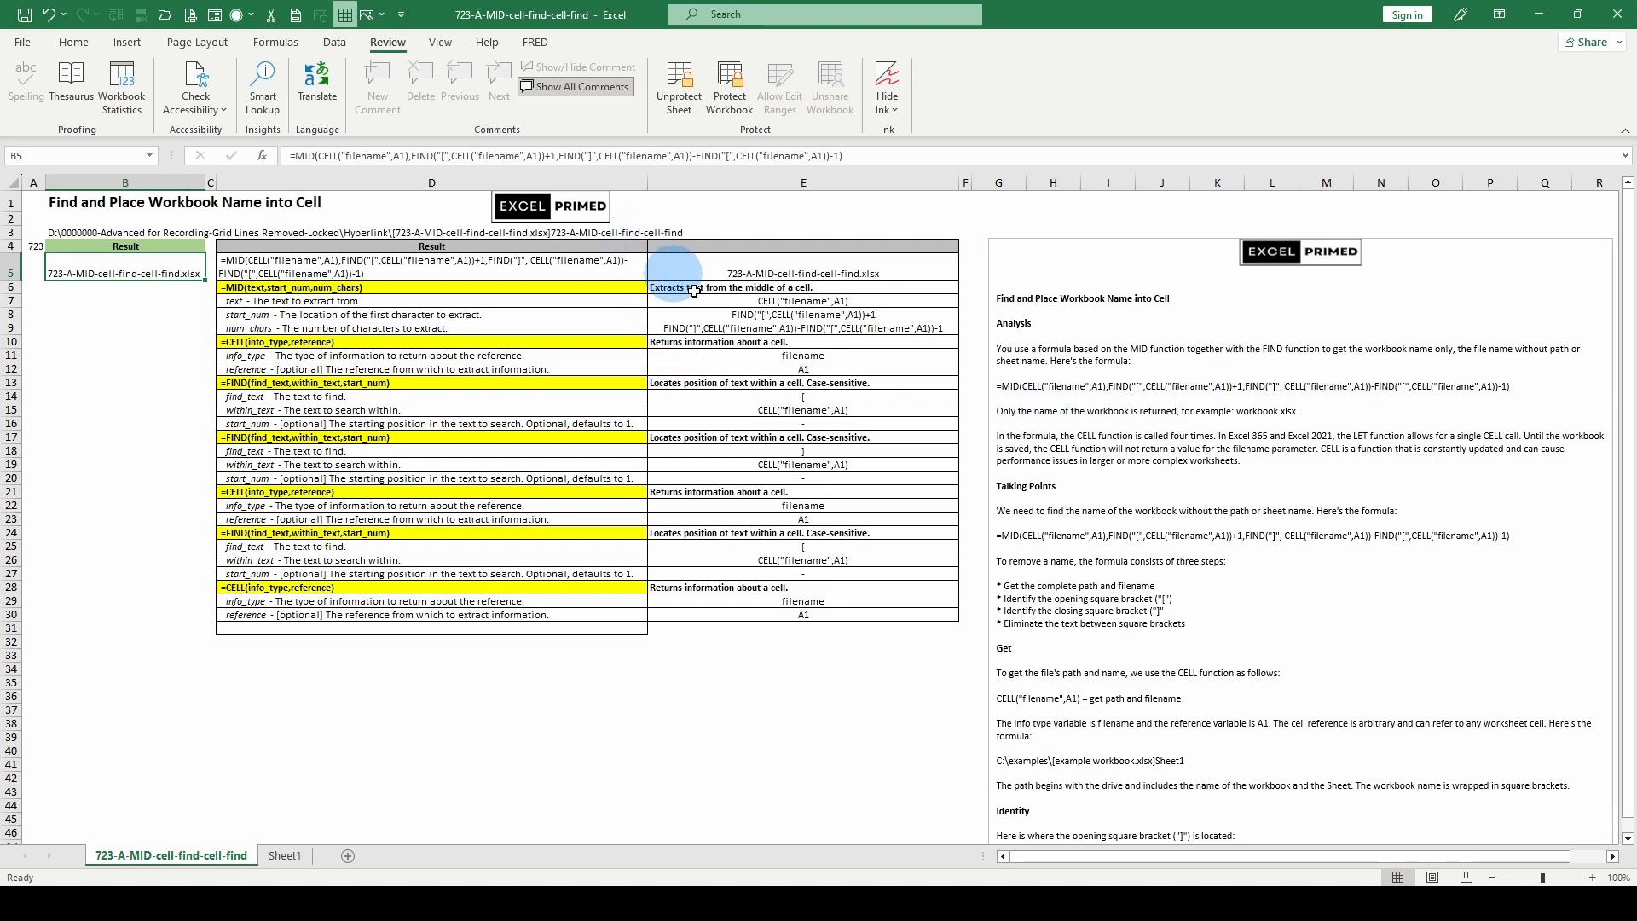
# Read the Analysis, Talking Points and Get notes, checking them against the full-path formula in cell B3
pyautogui.scroll(-1, 1026, 398)
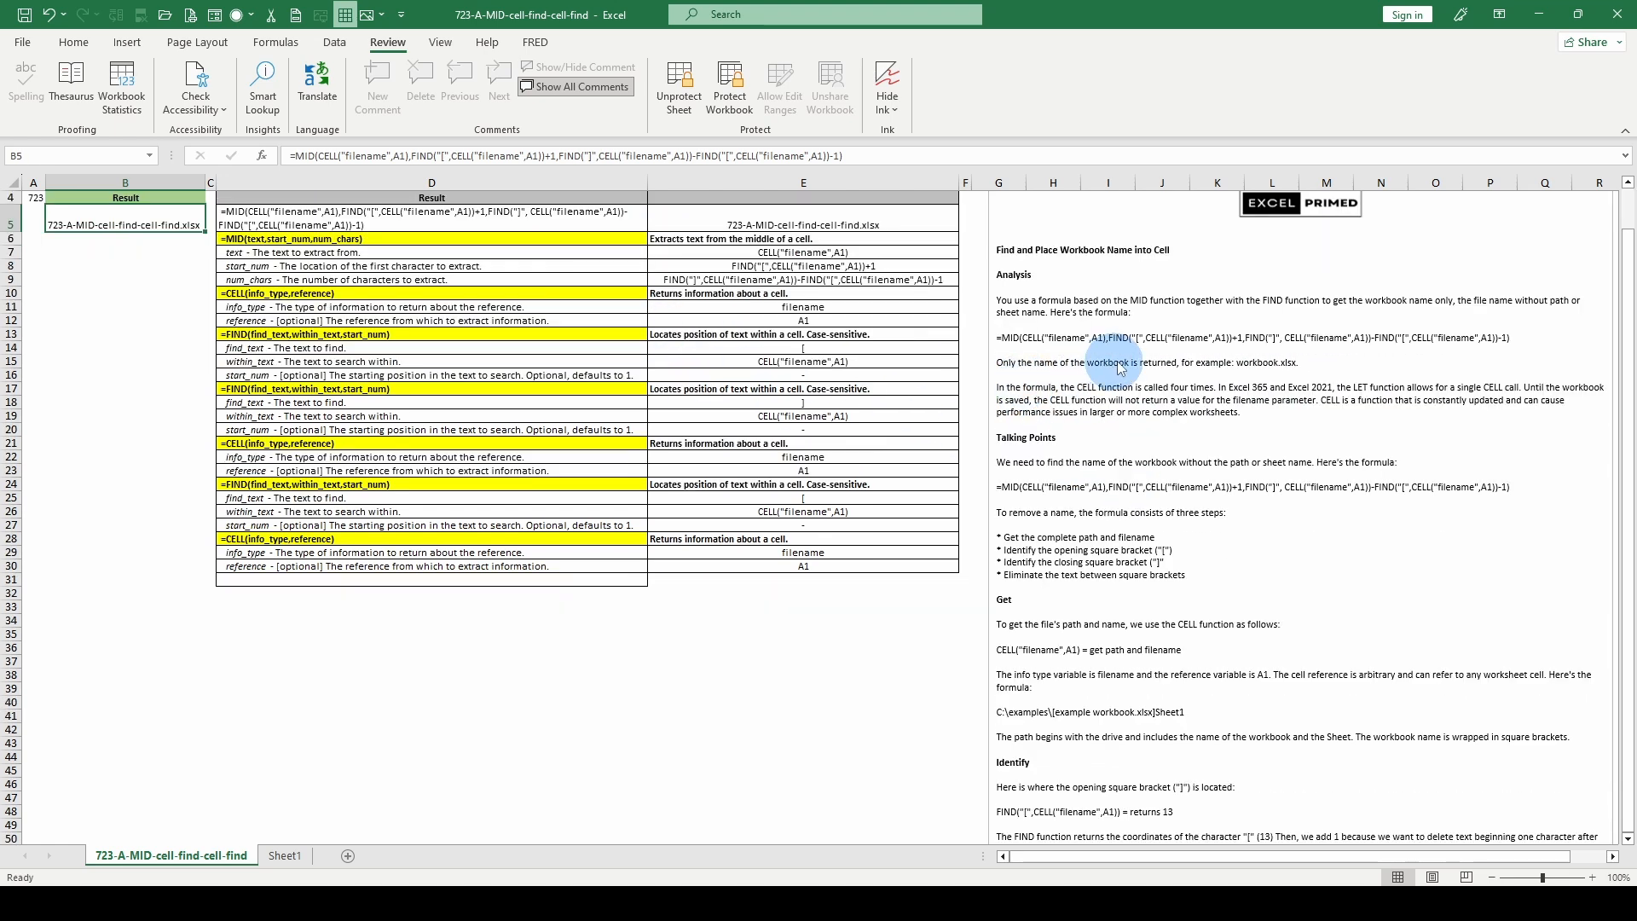
pyautogui.scroll(1, 1168, 467)
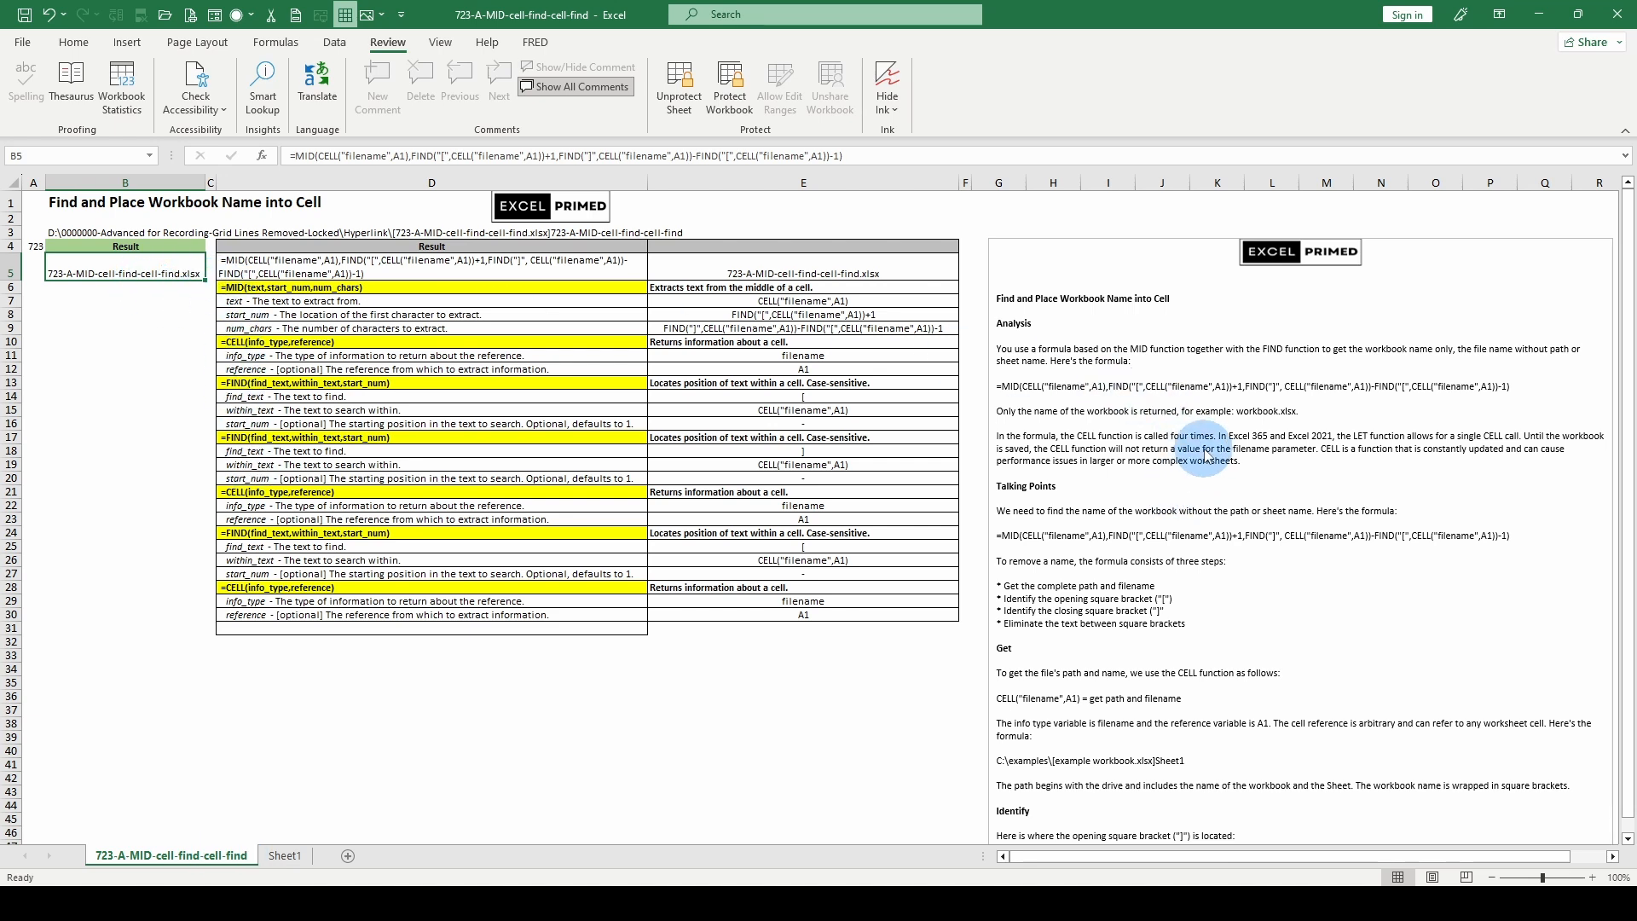
pyautogui.scroll(-2, 1083, 461)
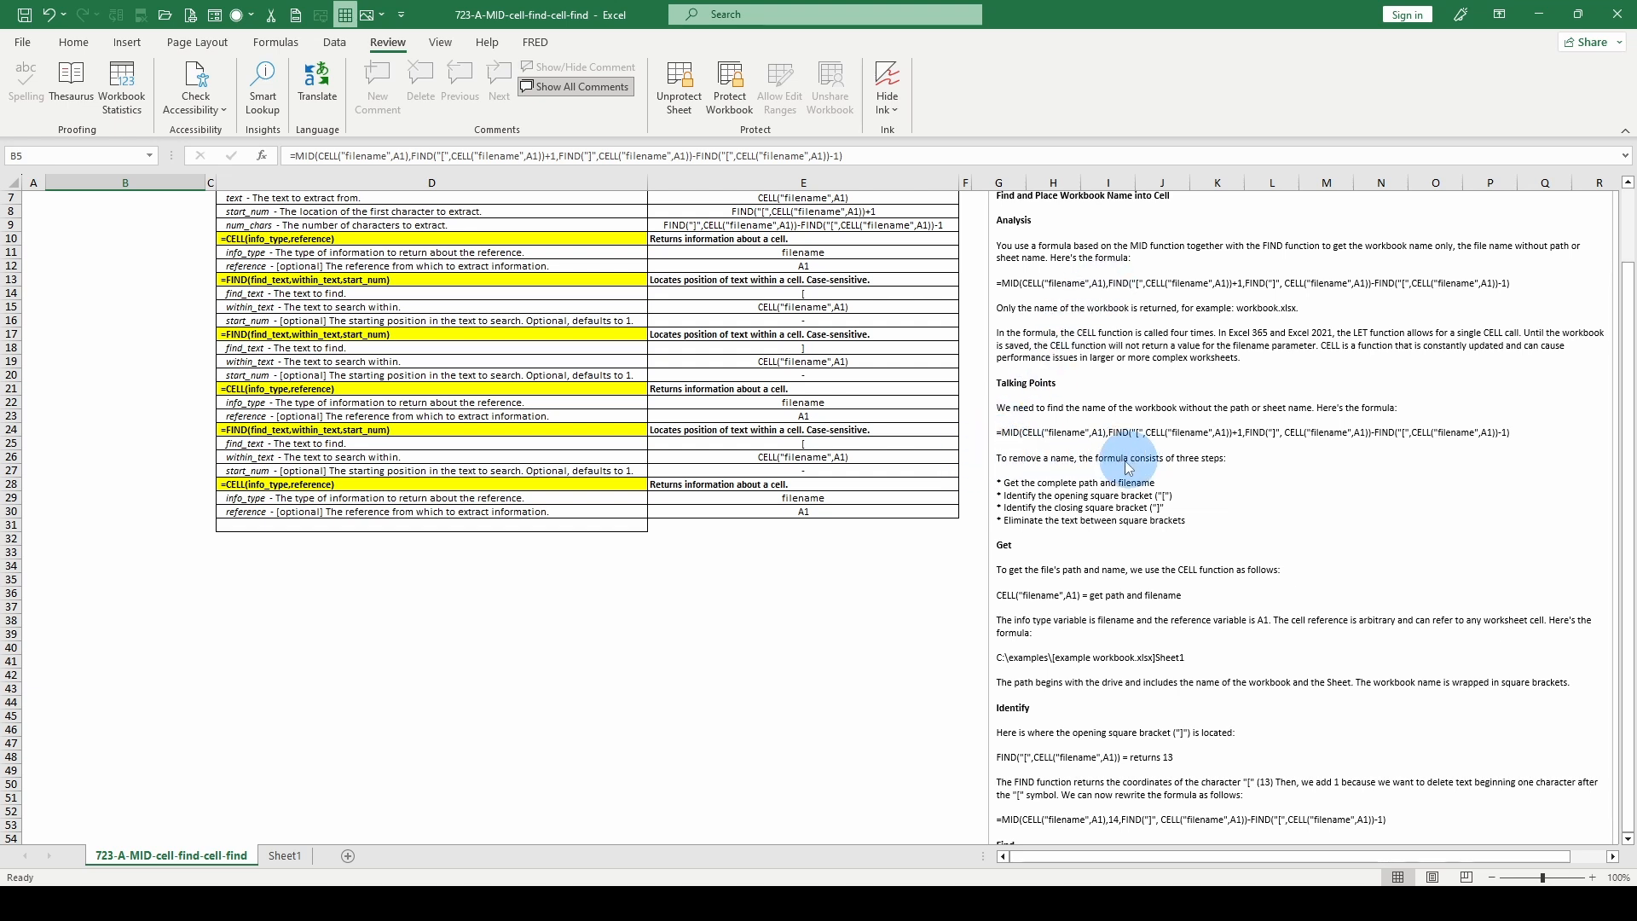
pyautogui.scroll(2, 1002, 440)
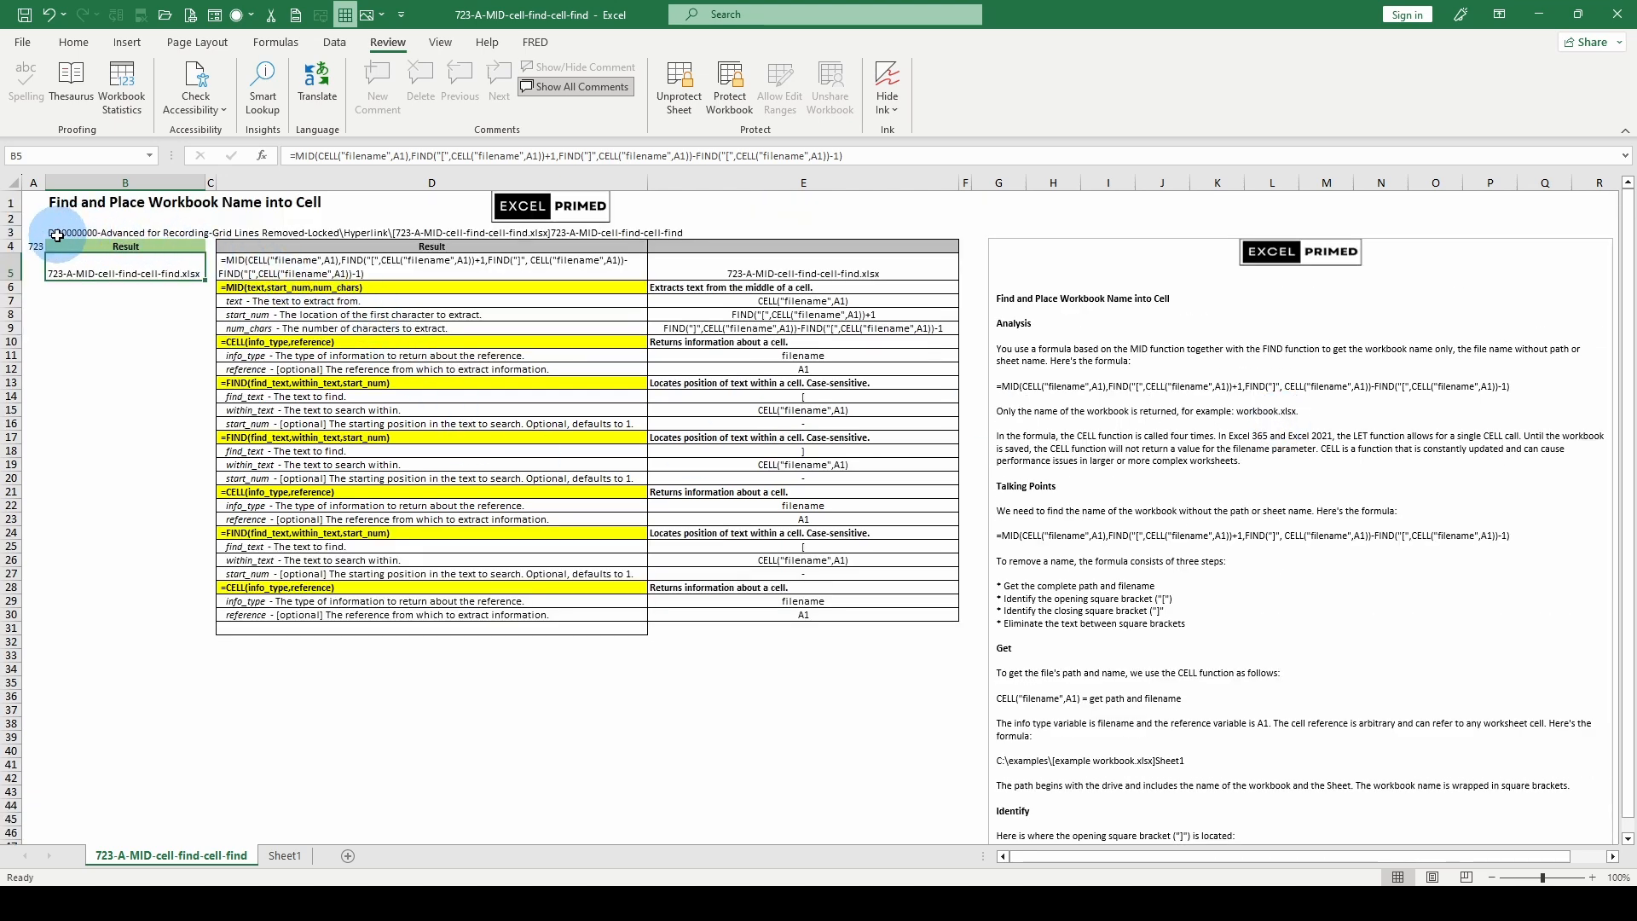
pyautogui.scroll(-1, 1072, 379)
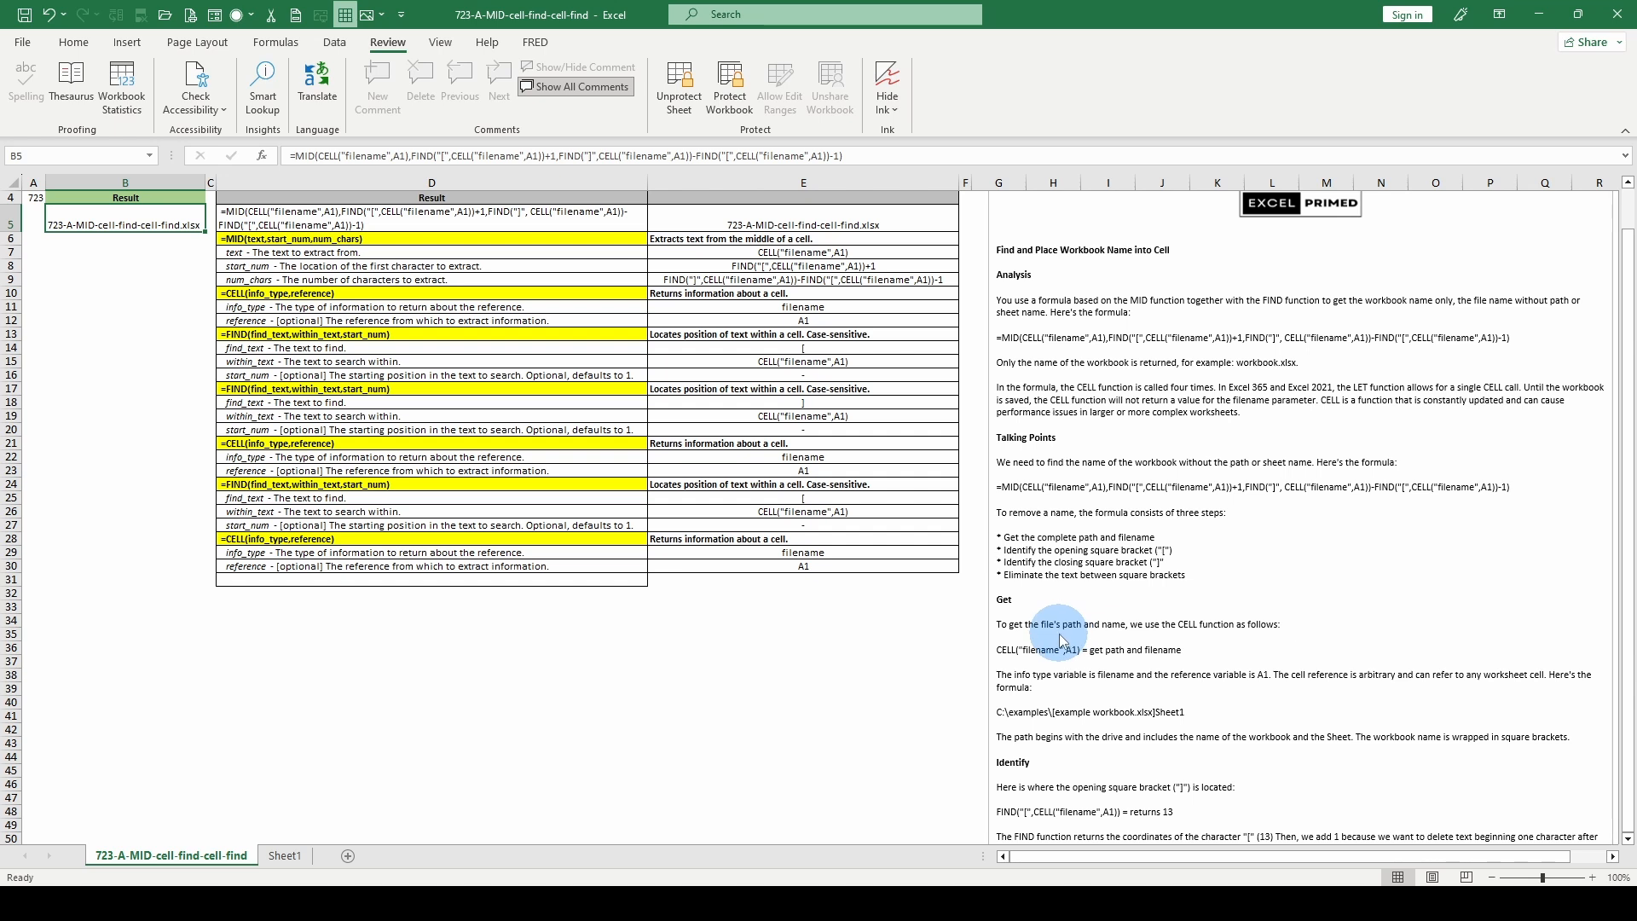
pyautogui.scroll(-1, 1060, 639)
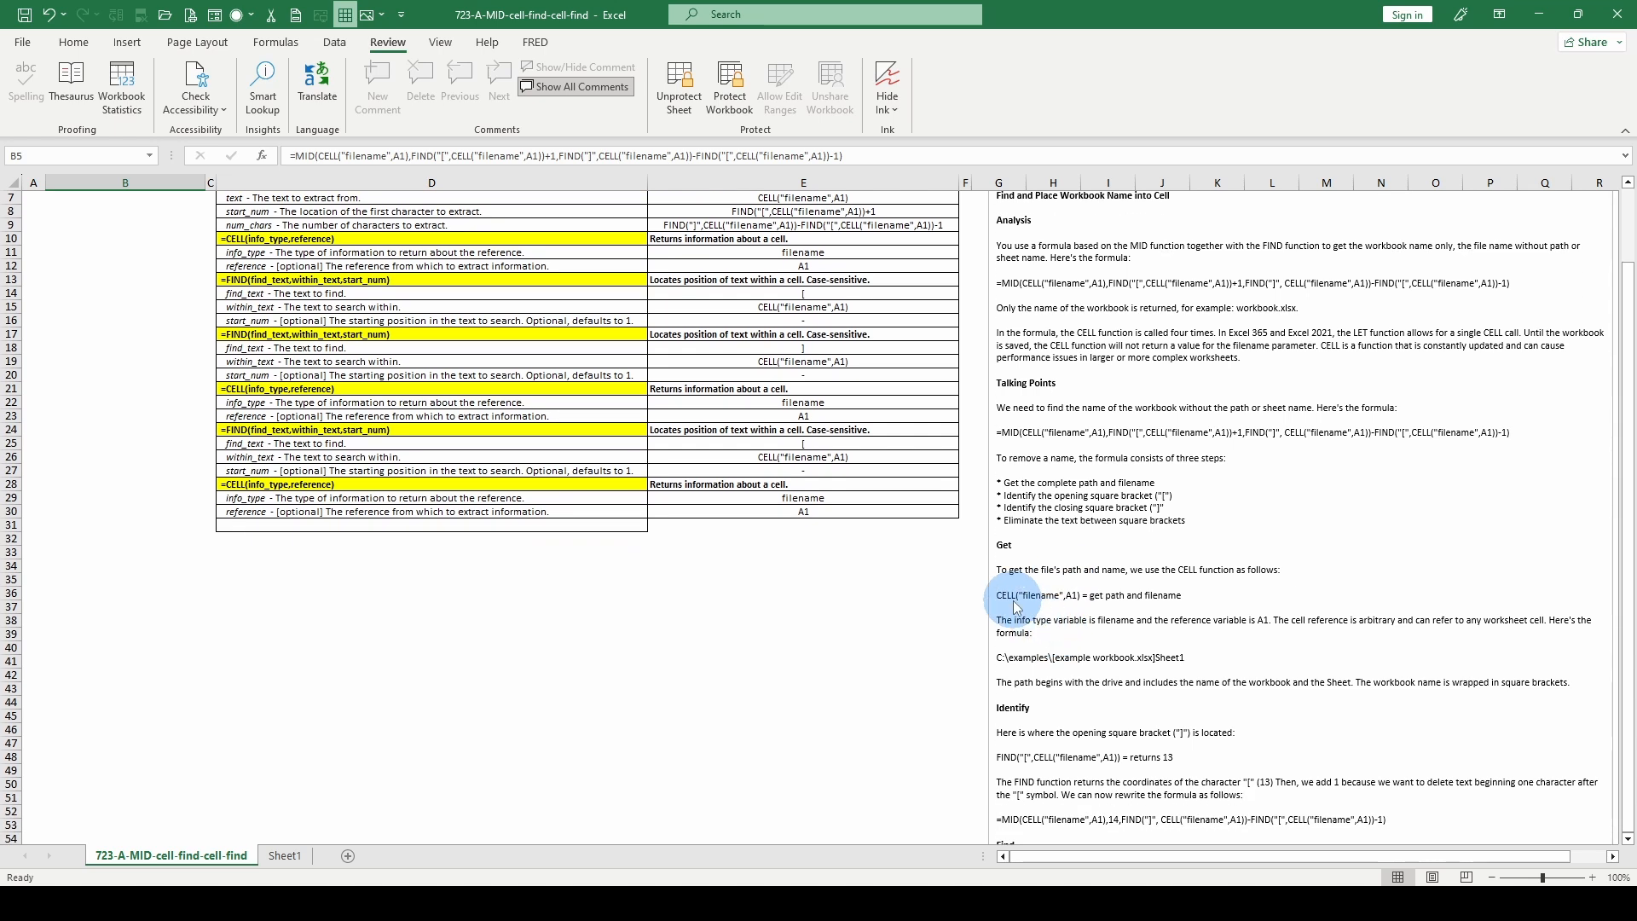
pyautogui.scroll(2, 1015, 607)
pyautogui.click(94, 232)
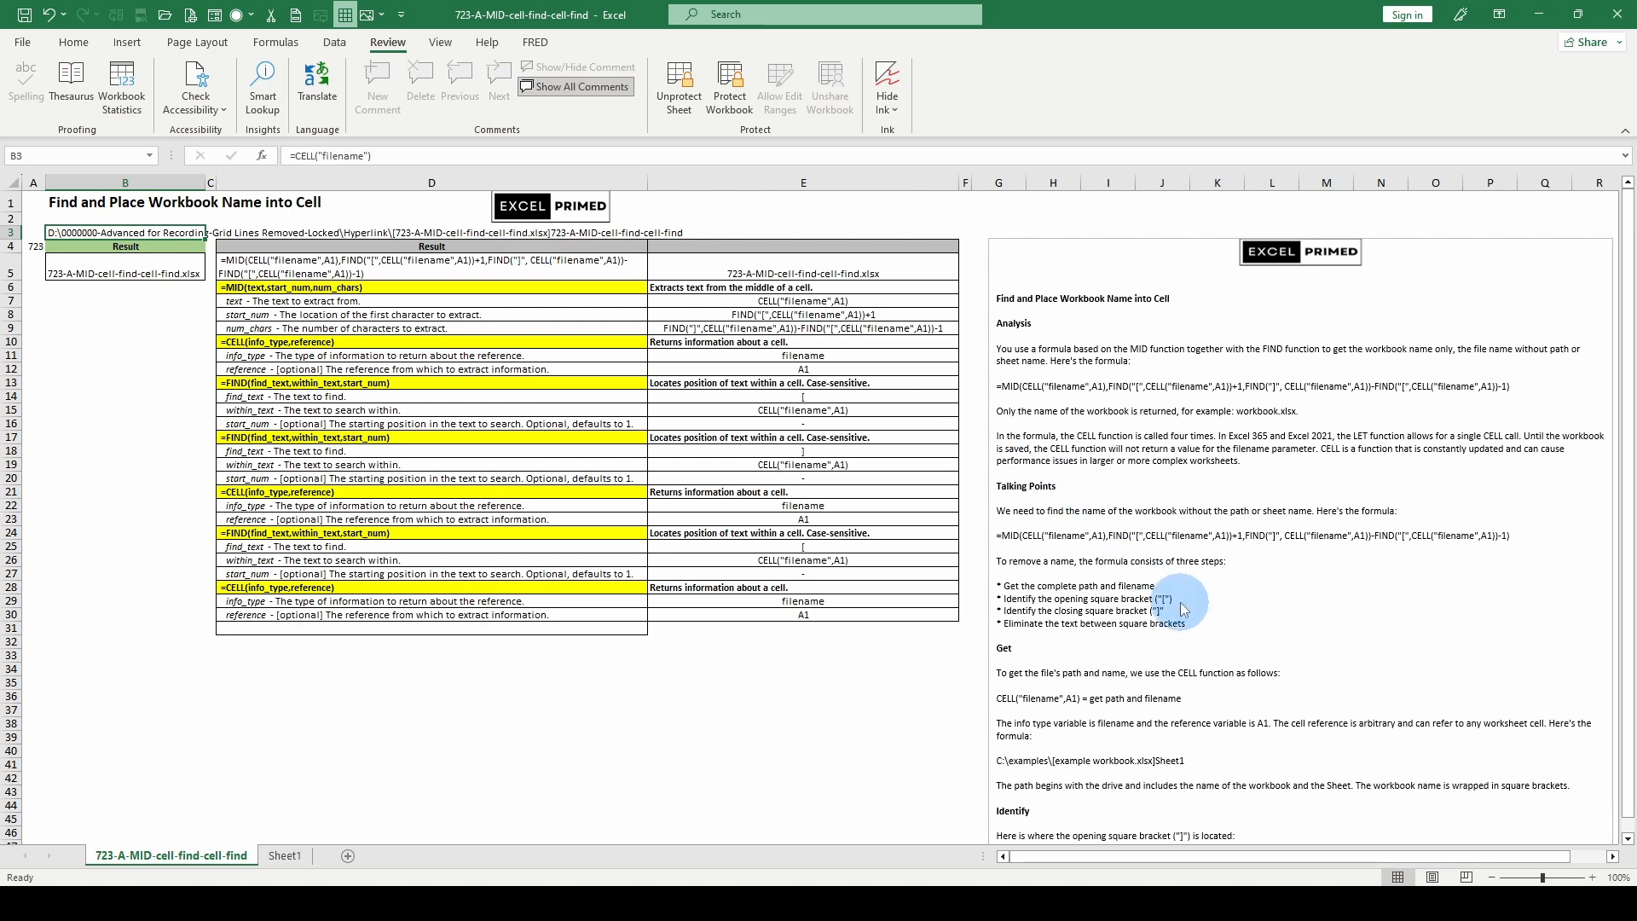
# Read the remaining notes on the Get, Identify, Find and Remove parts of the formula, through the final MID example
pyautogui.scroll(-3, 1050, 592)
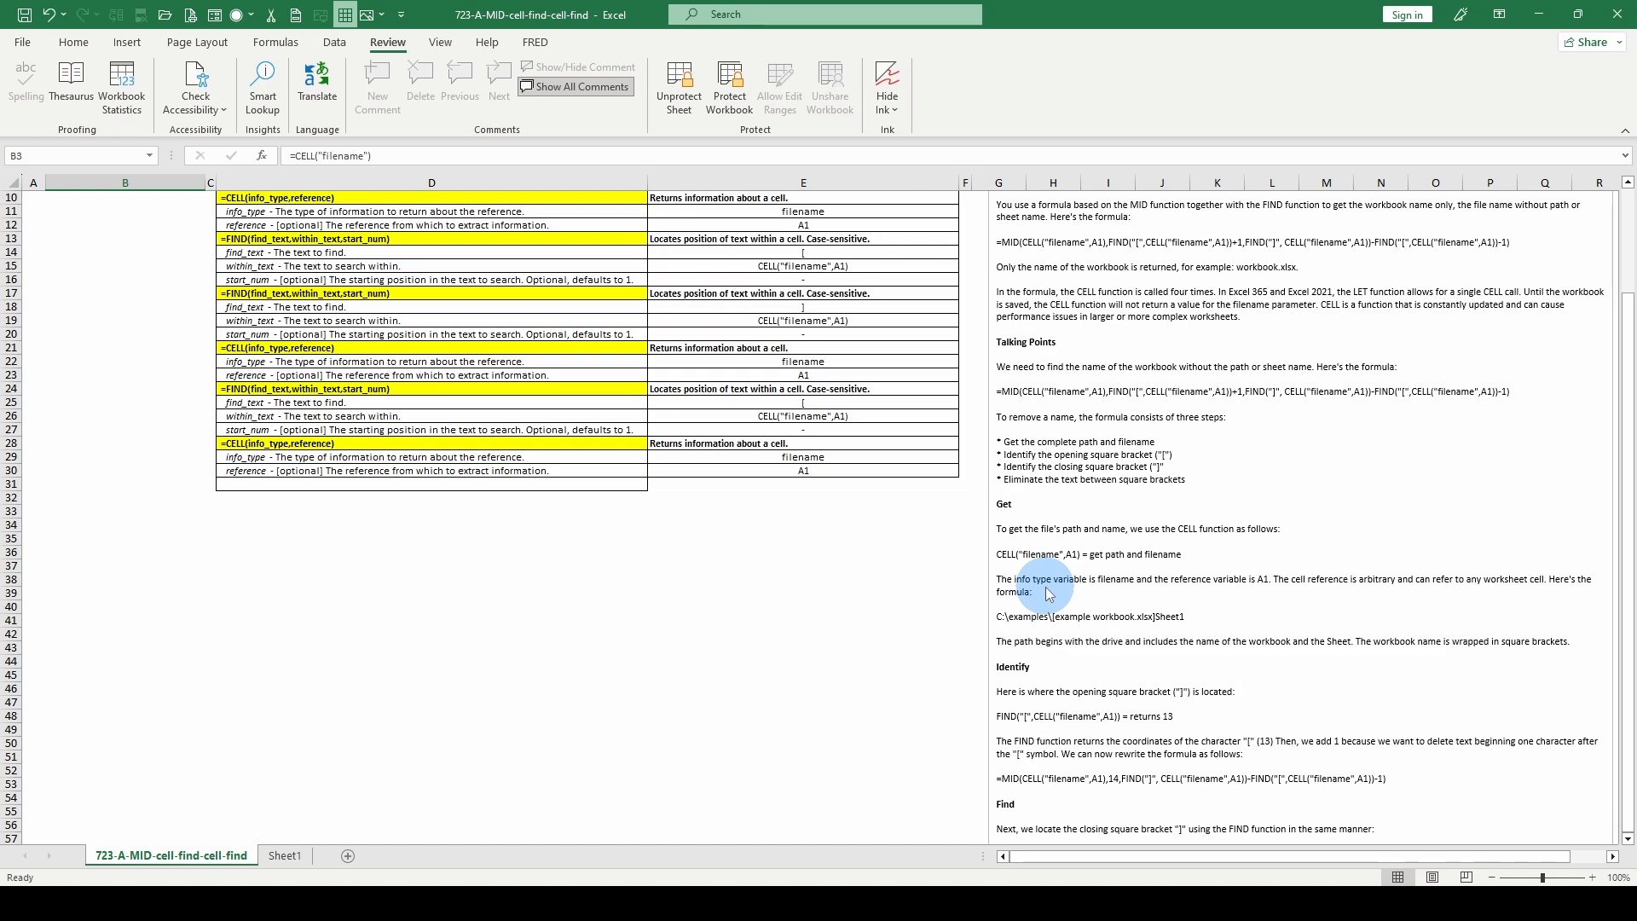
pyautogui.scroll(-2, 1048, 594)
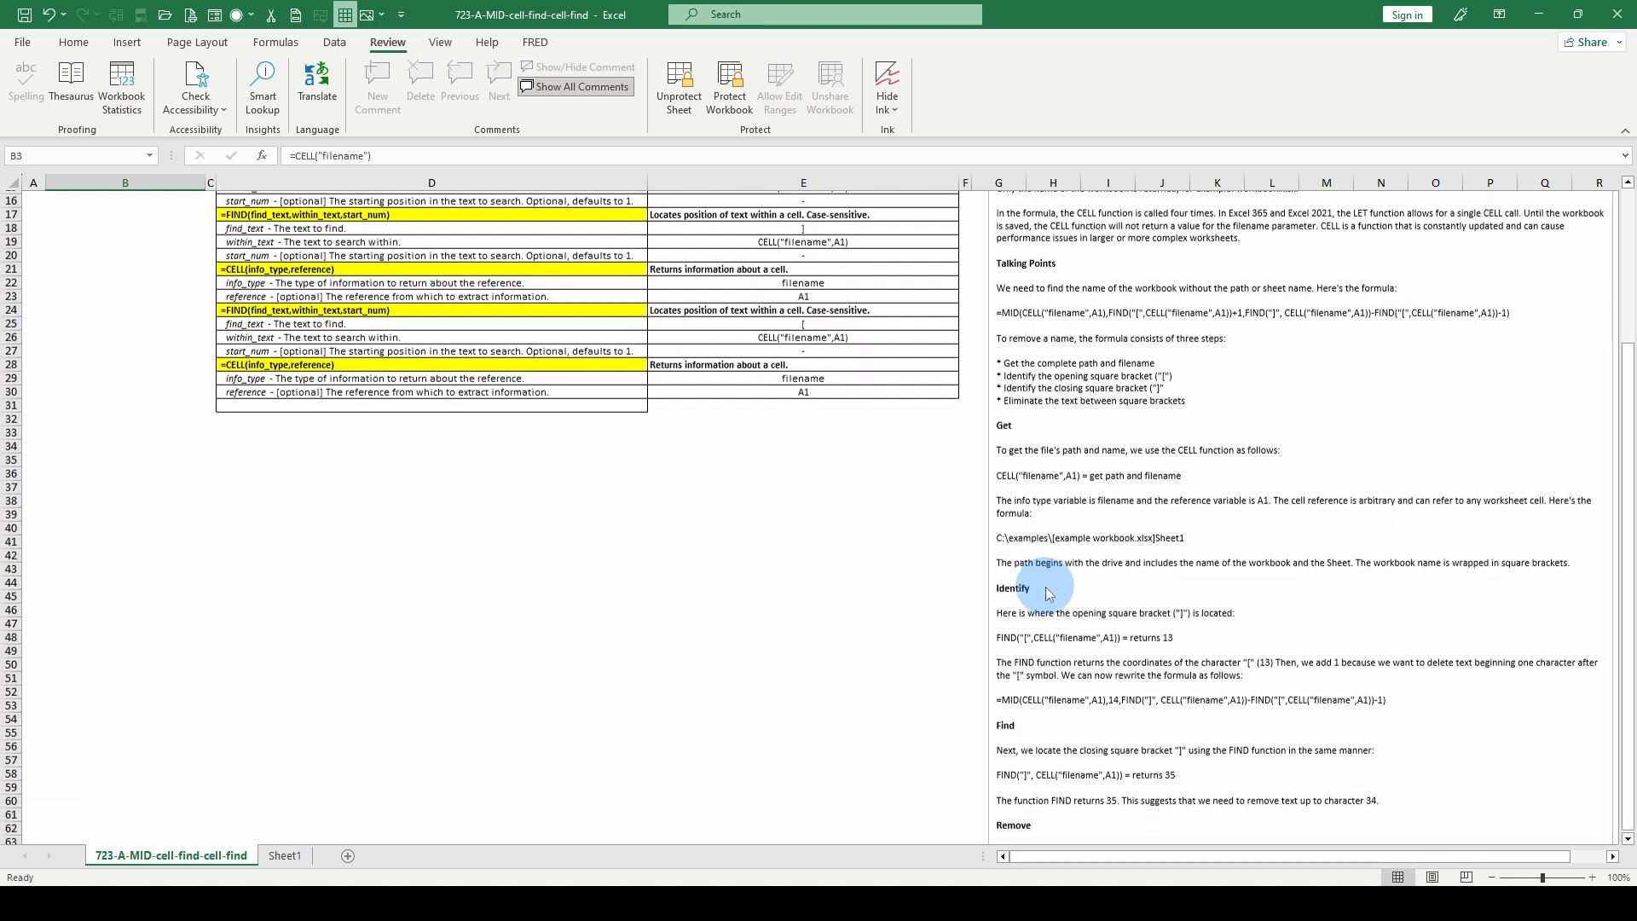
pyautogui.scroll(-2, 1262, 520)
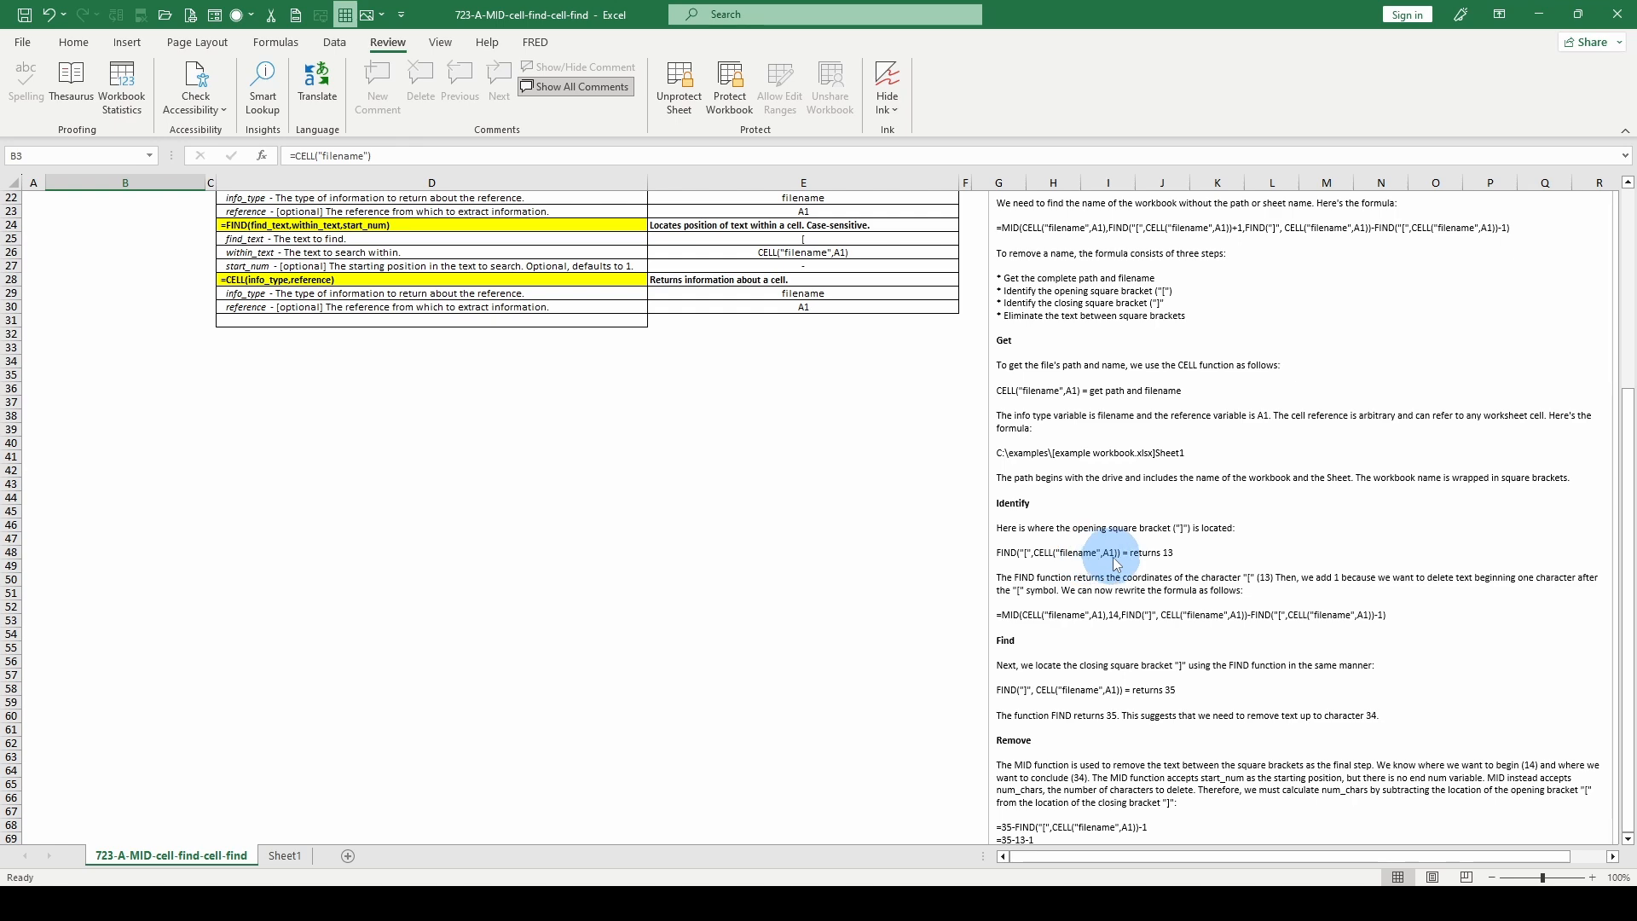
pyautogui.scroll(-1, 1179, 556)
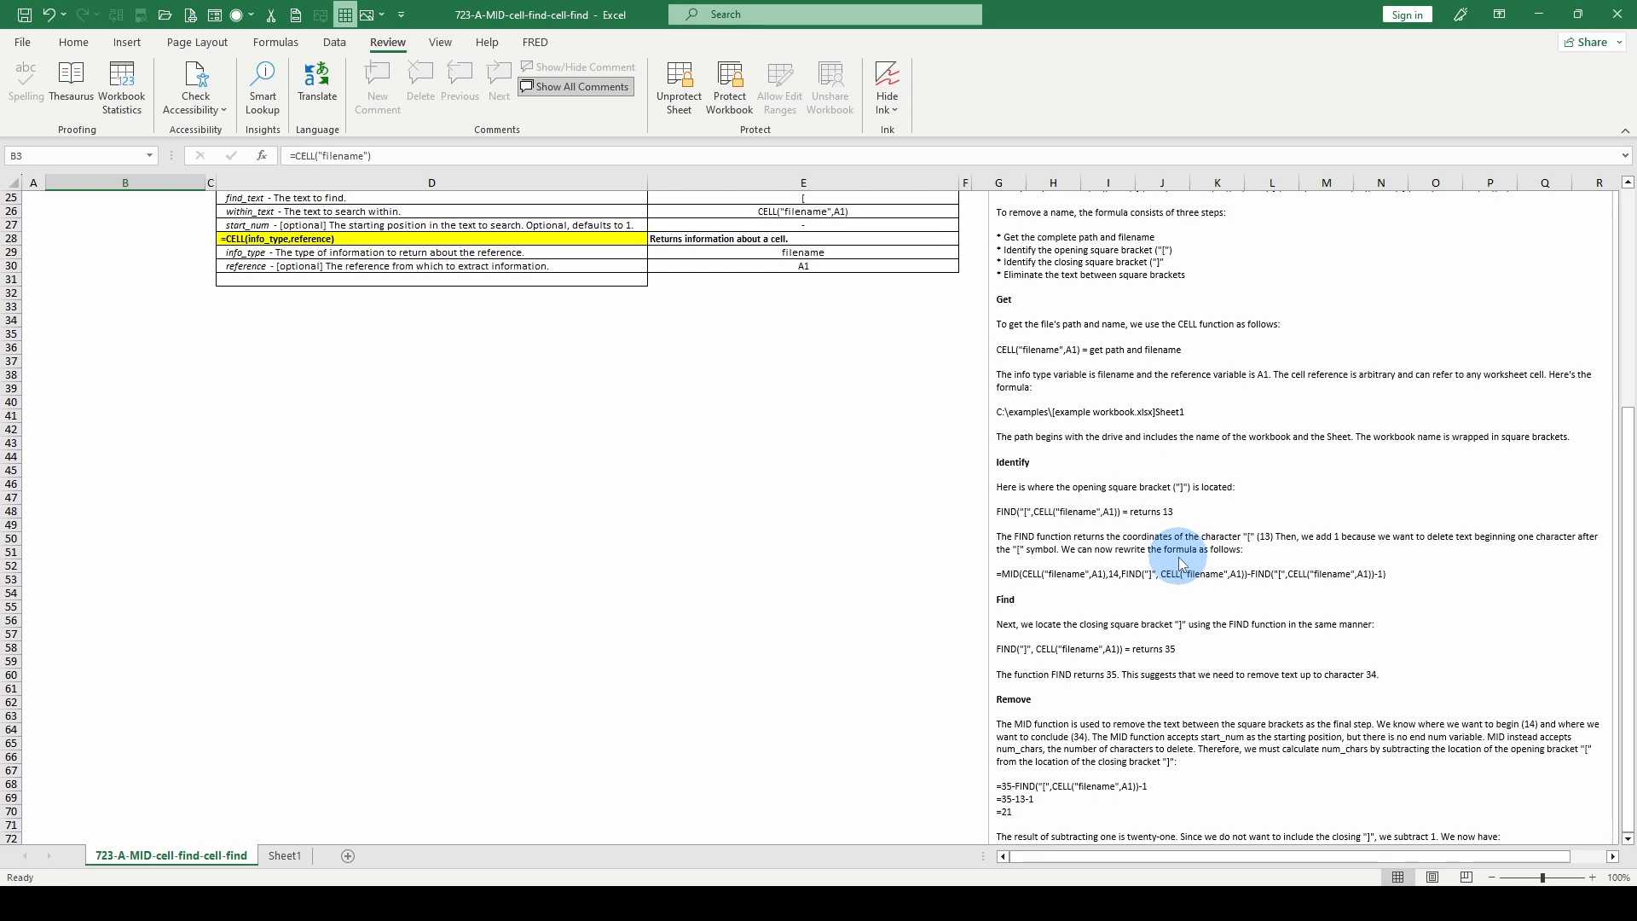
pyautogui.scroll(-1, 1178, 556)
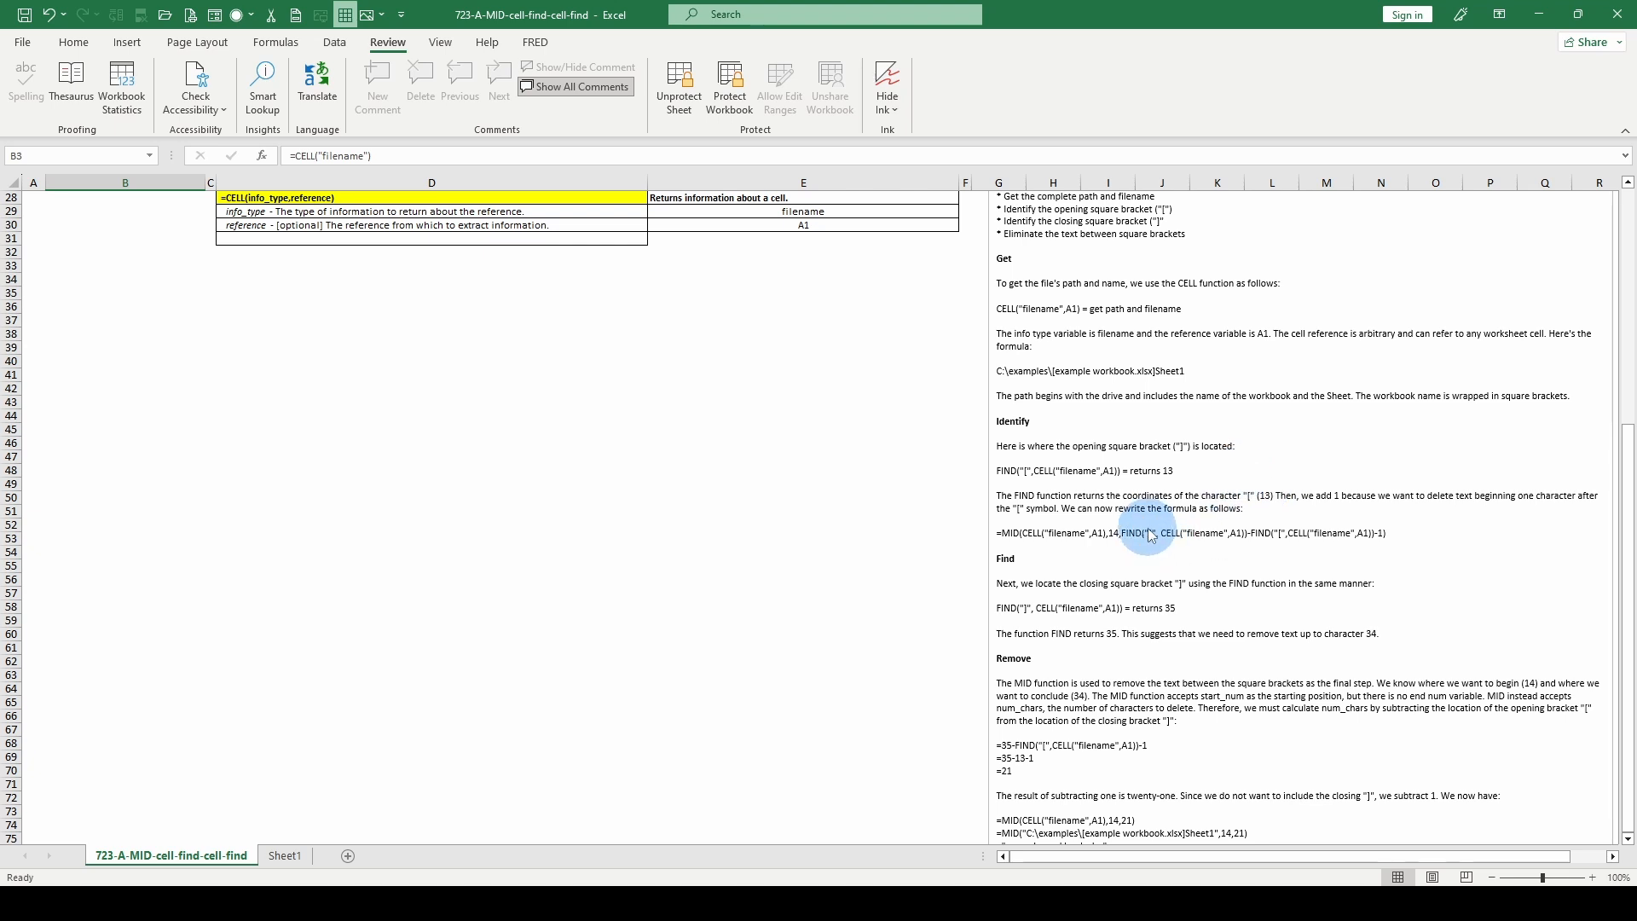
pyautogui.scroll(-1, 1040, 550)
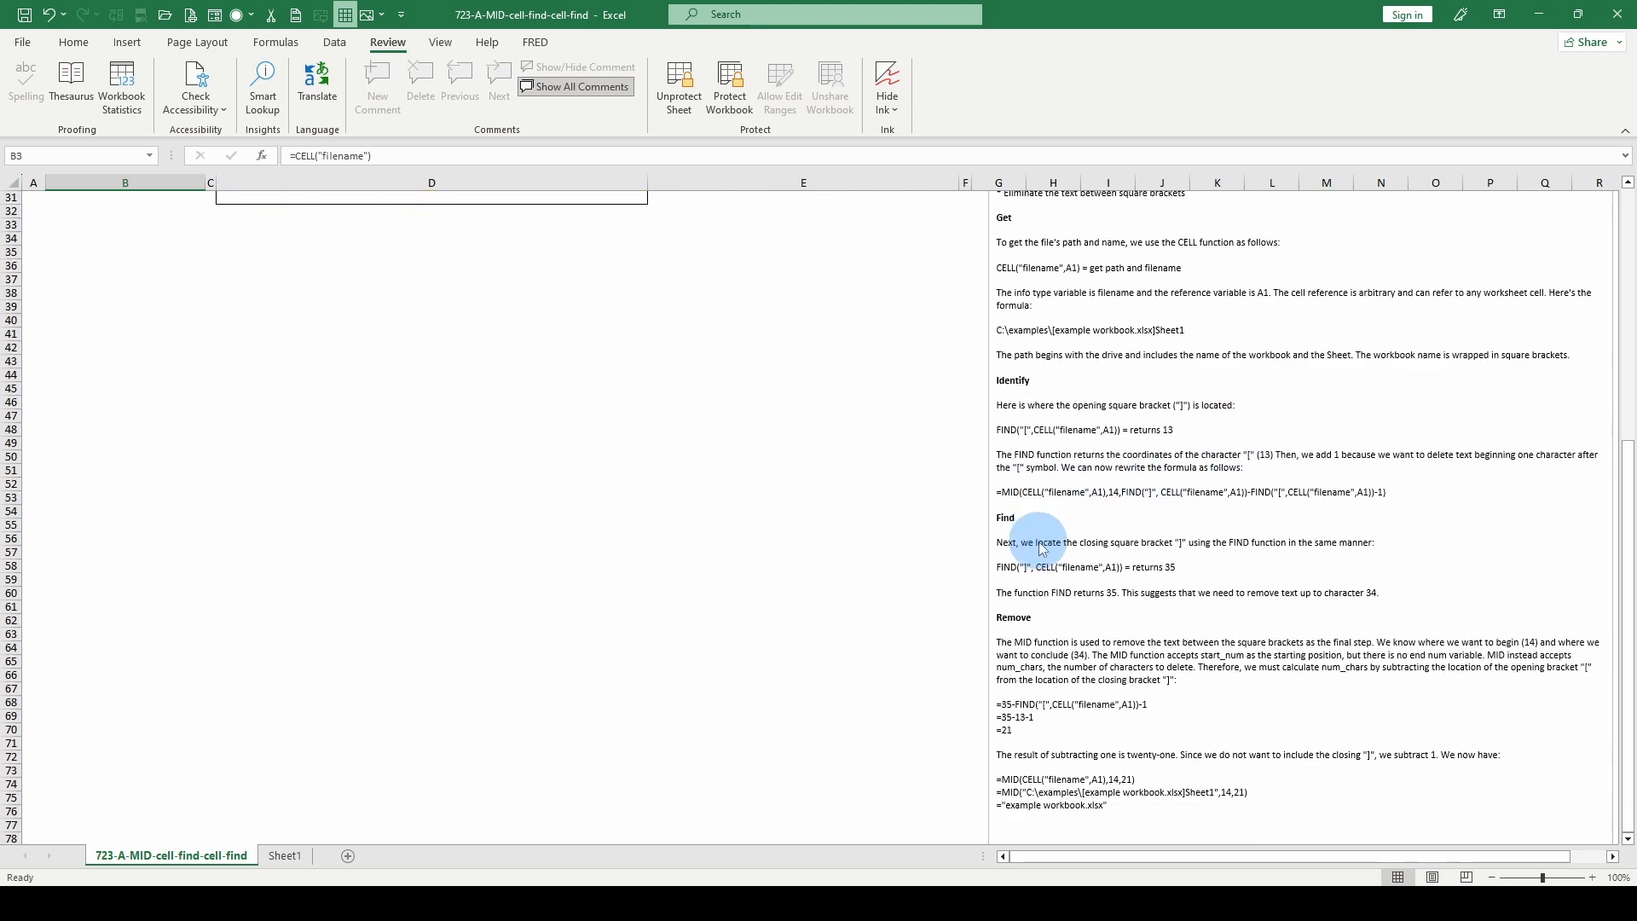
pyautogui.scroll(-1, 1169, 479)
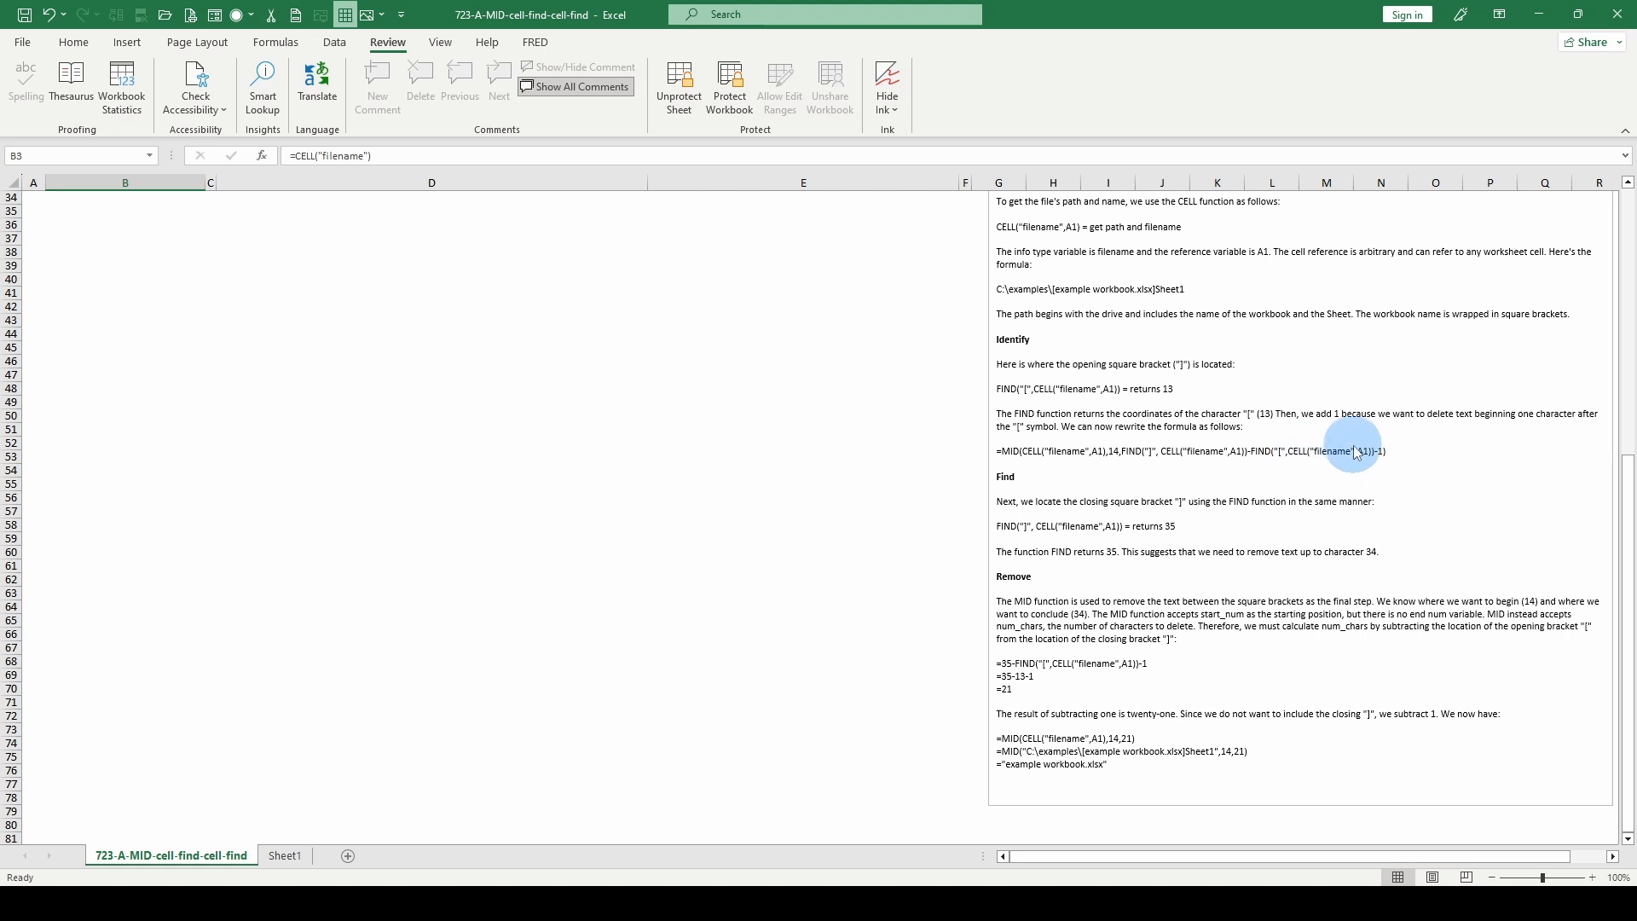
pyautogui.scroll(-1, 1353, 482)
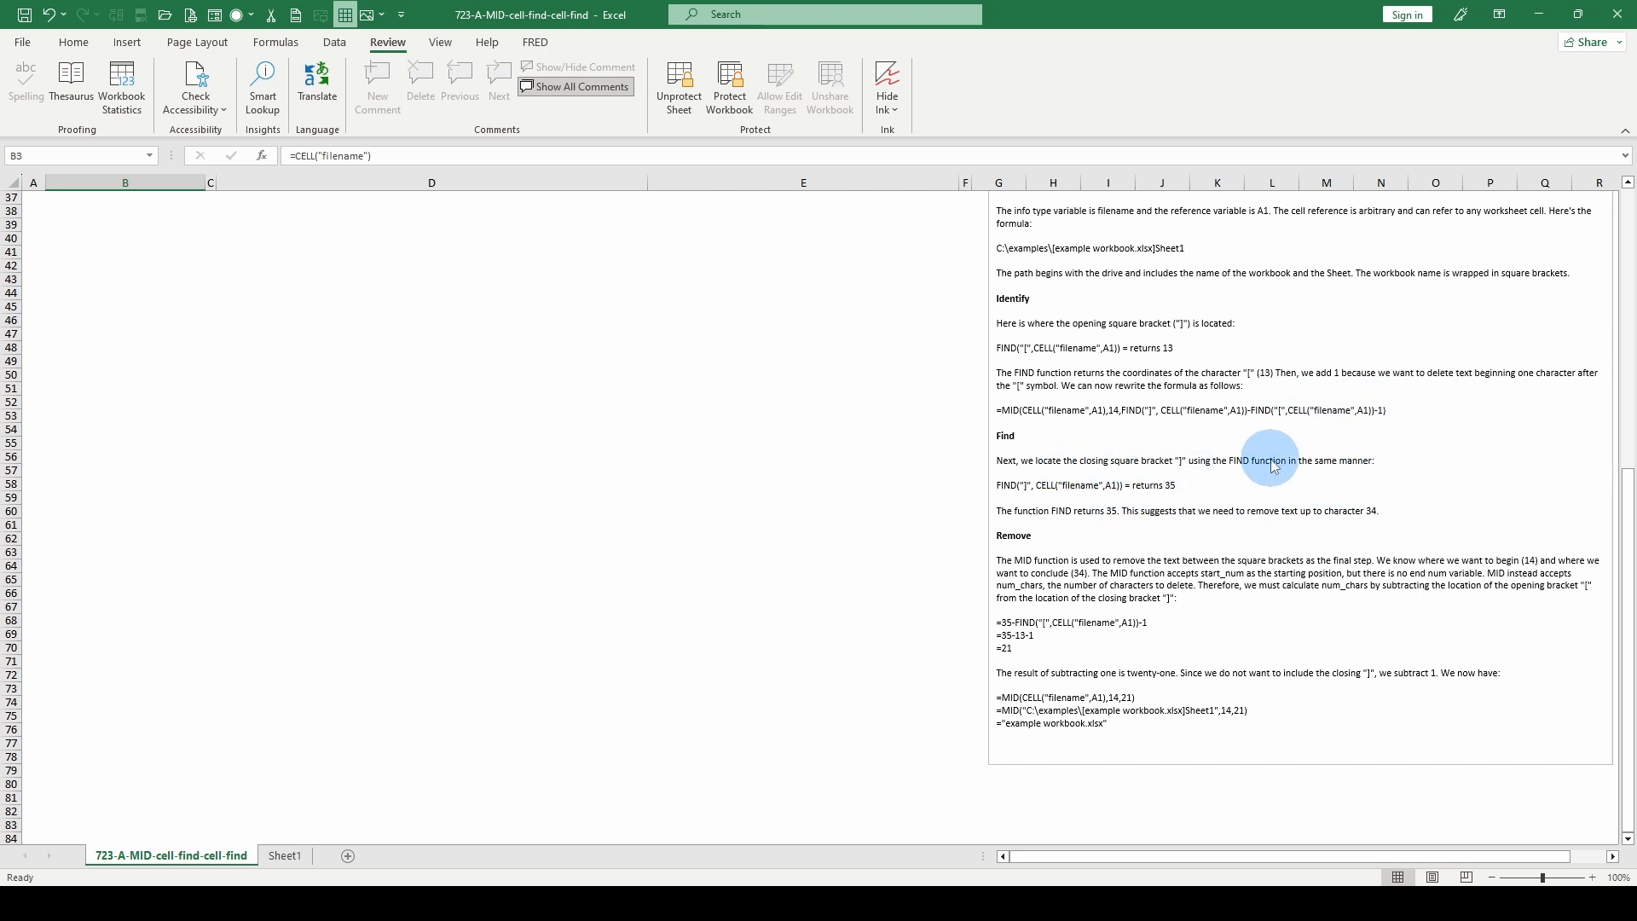
pyautogui.scroll(-1, 1236, 511)
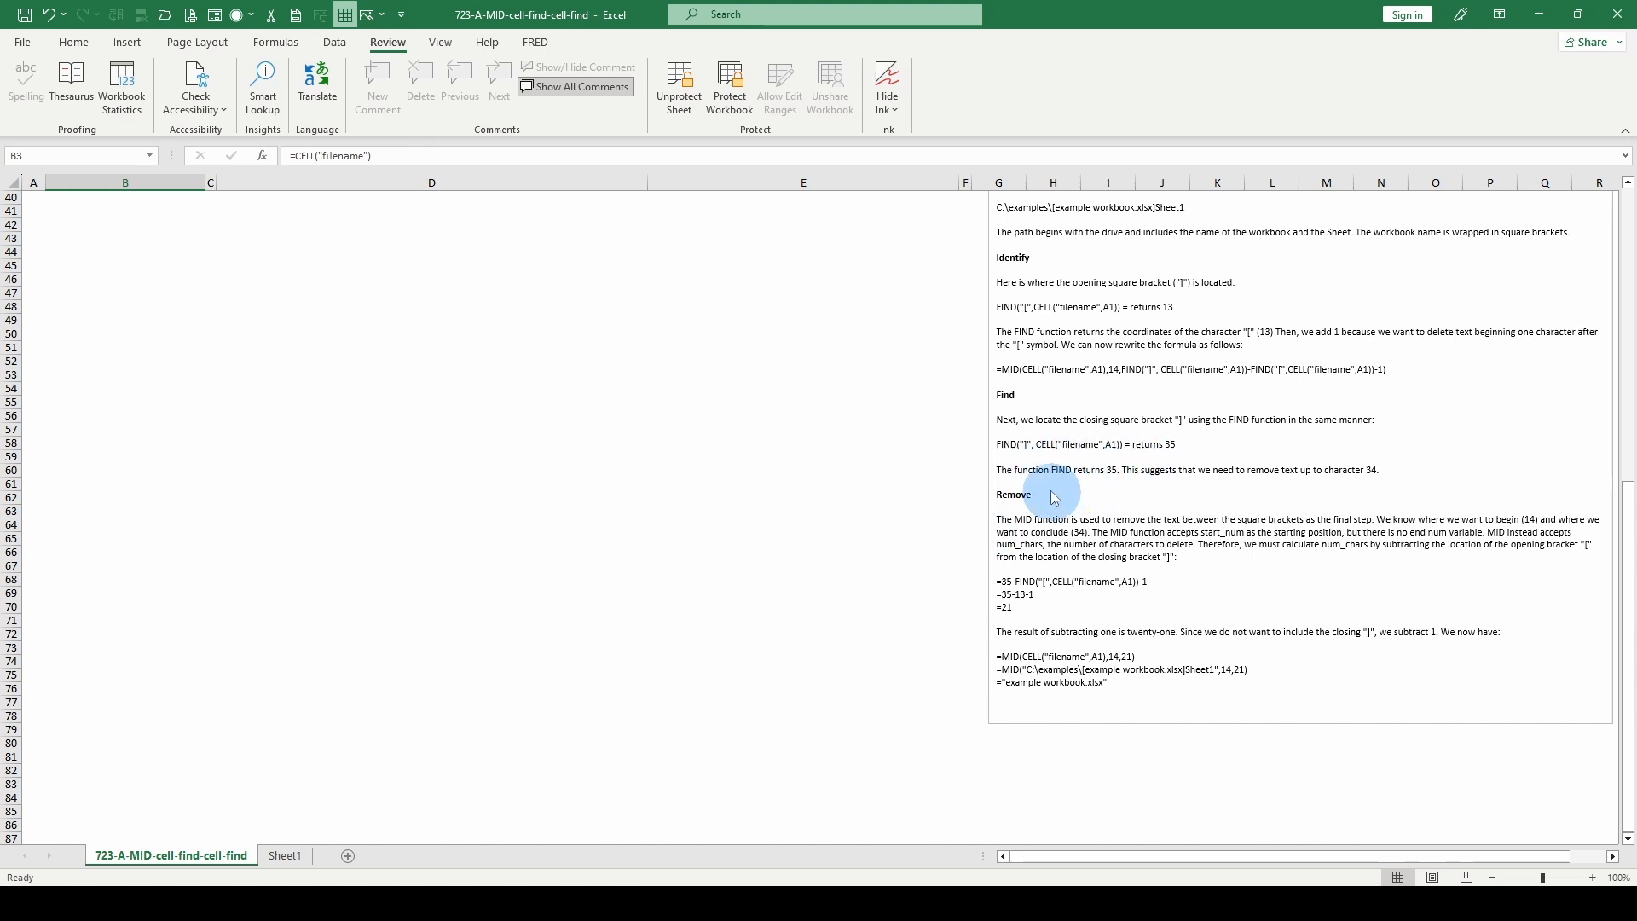
pyautogui.scroll(-1, 1099, 503)
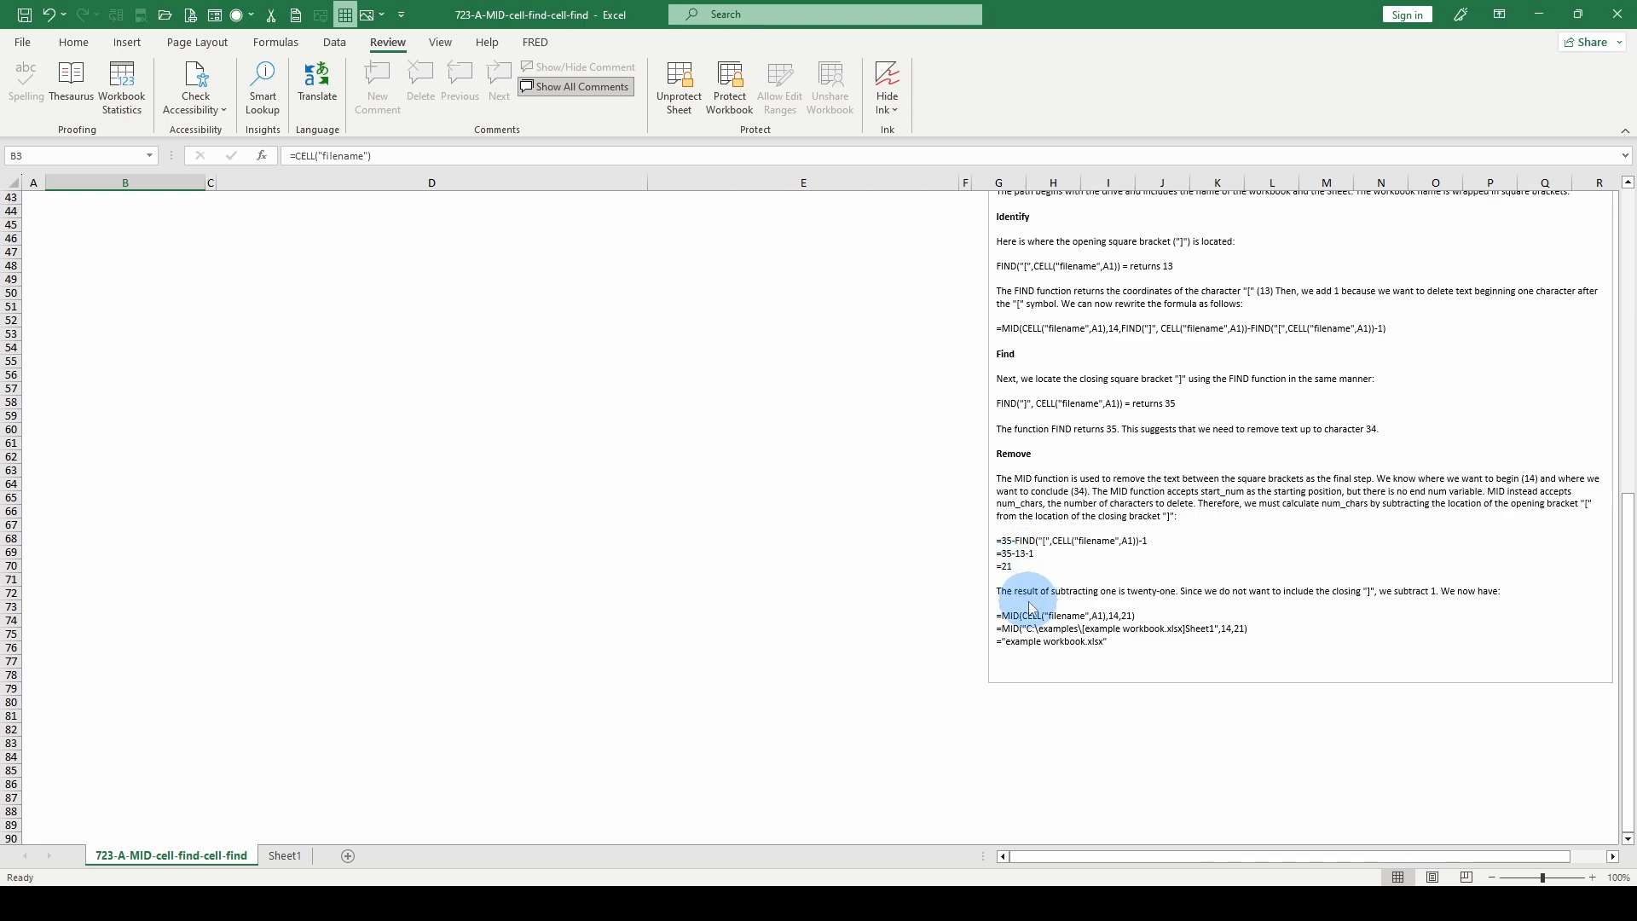
pyautogui.scroll(14, 1027, 601)
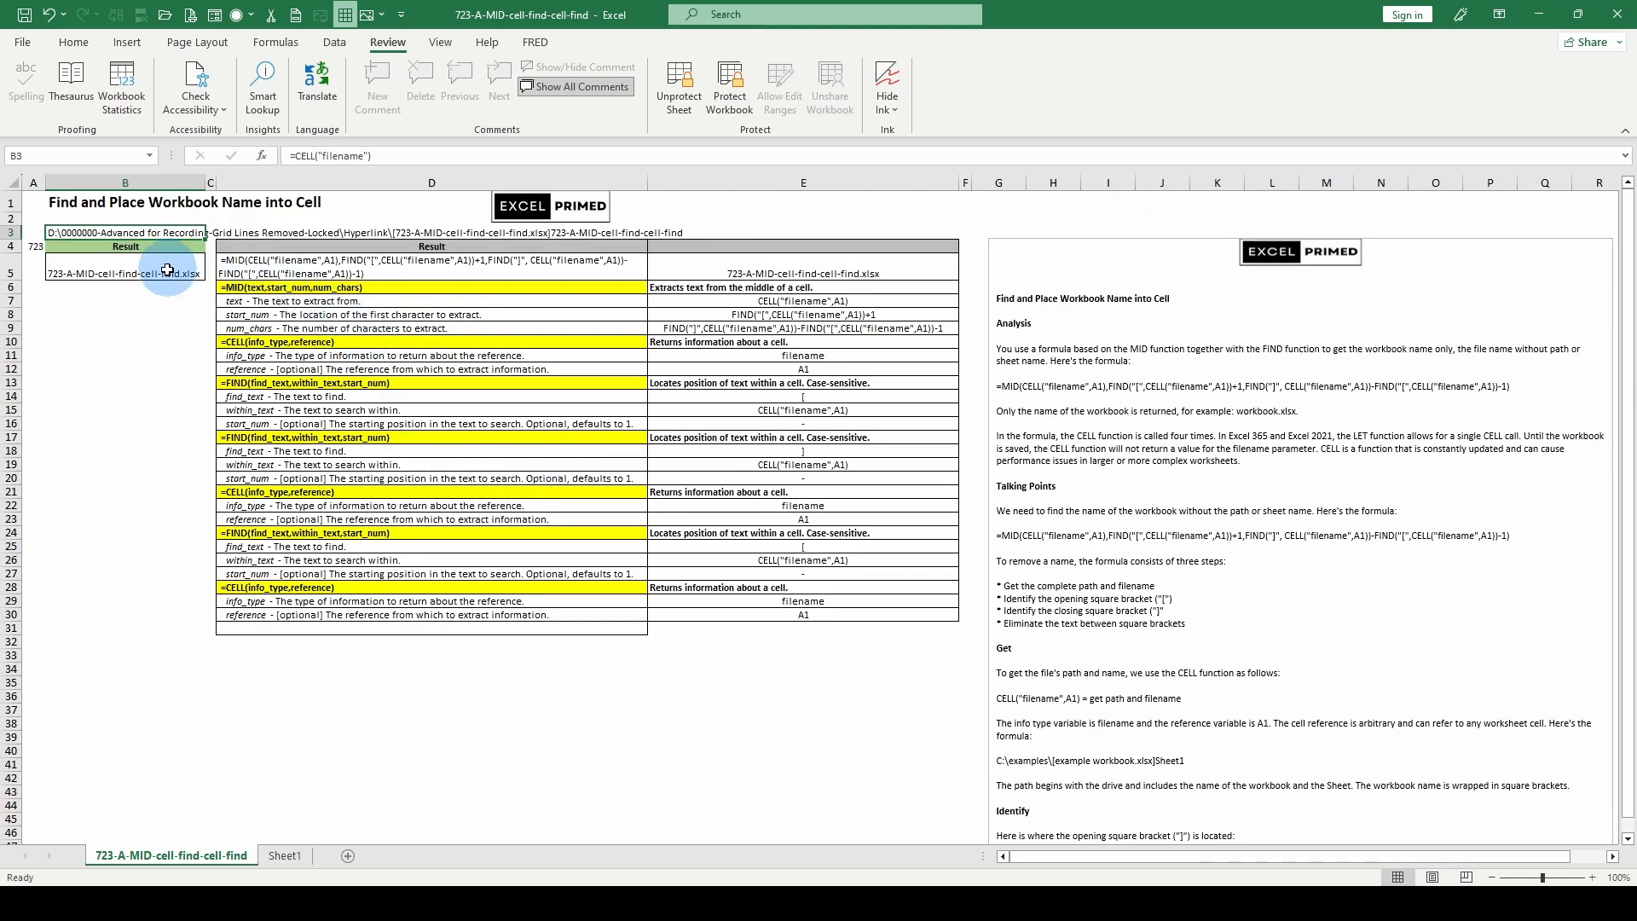
# Examine the MID and FIND arguments of the formula in B5, and the CELL formula in B3
pyautogui.click(167, 270)
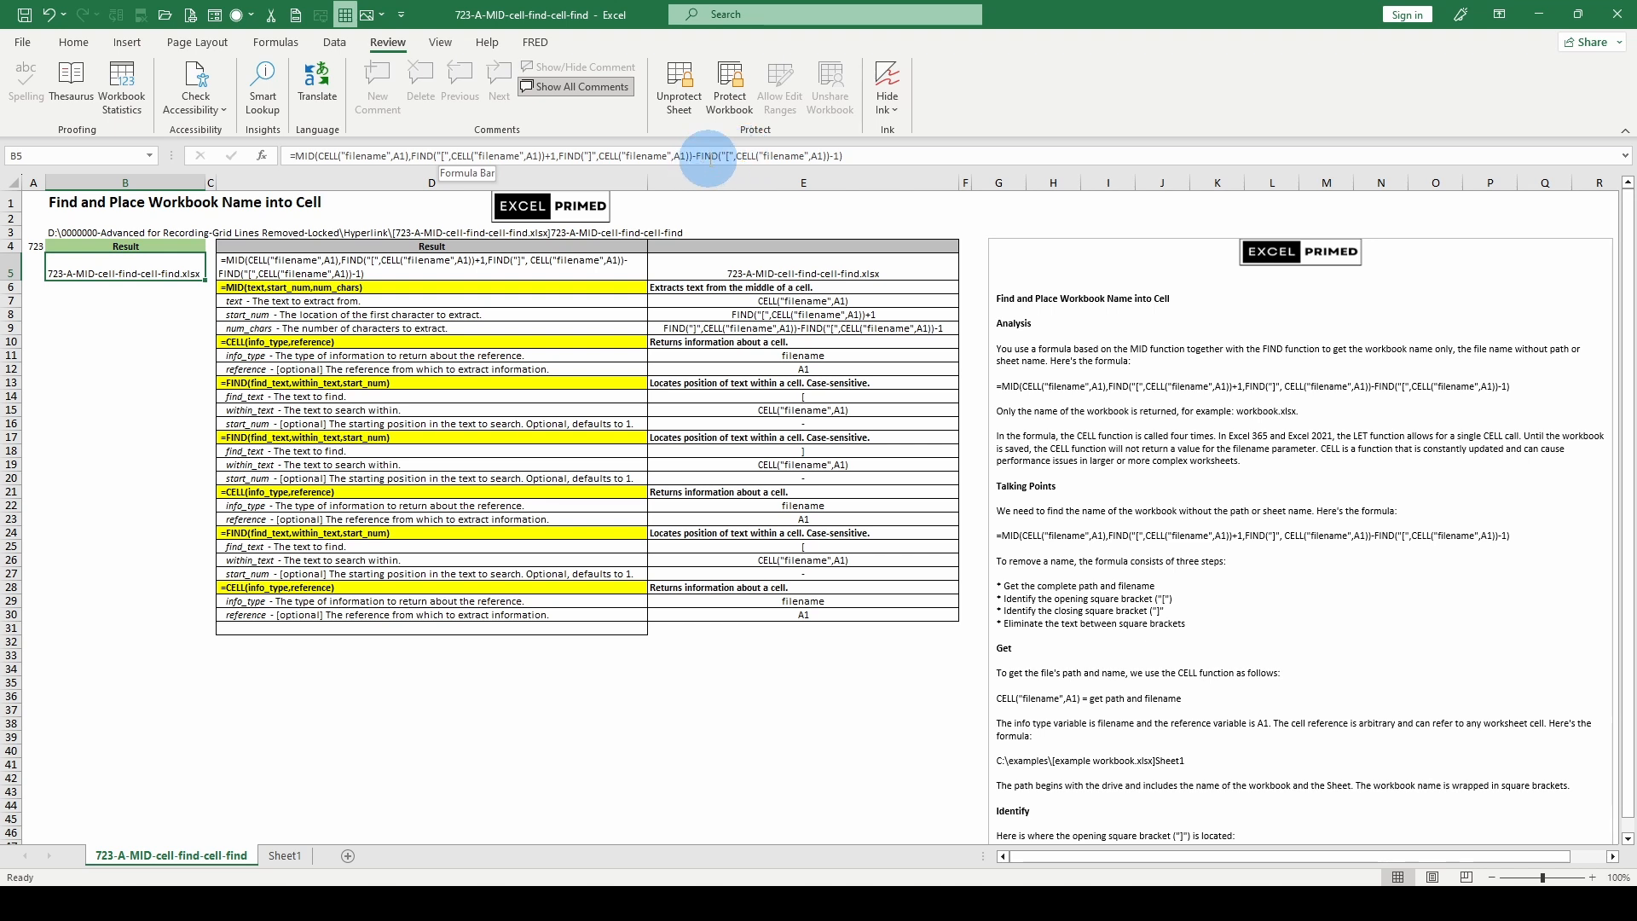
pyautogui.click(564, 156)
pyautogui.click(415, 156)
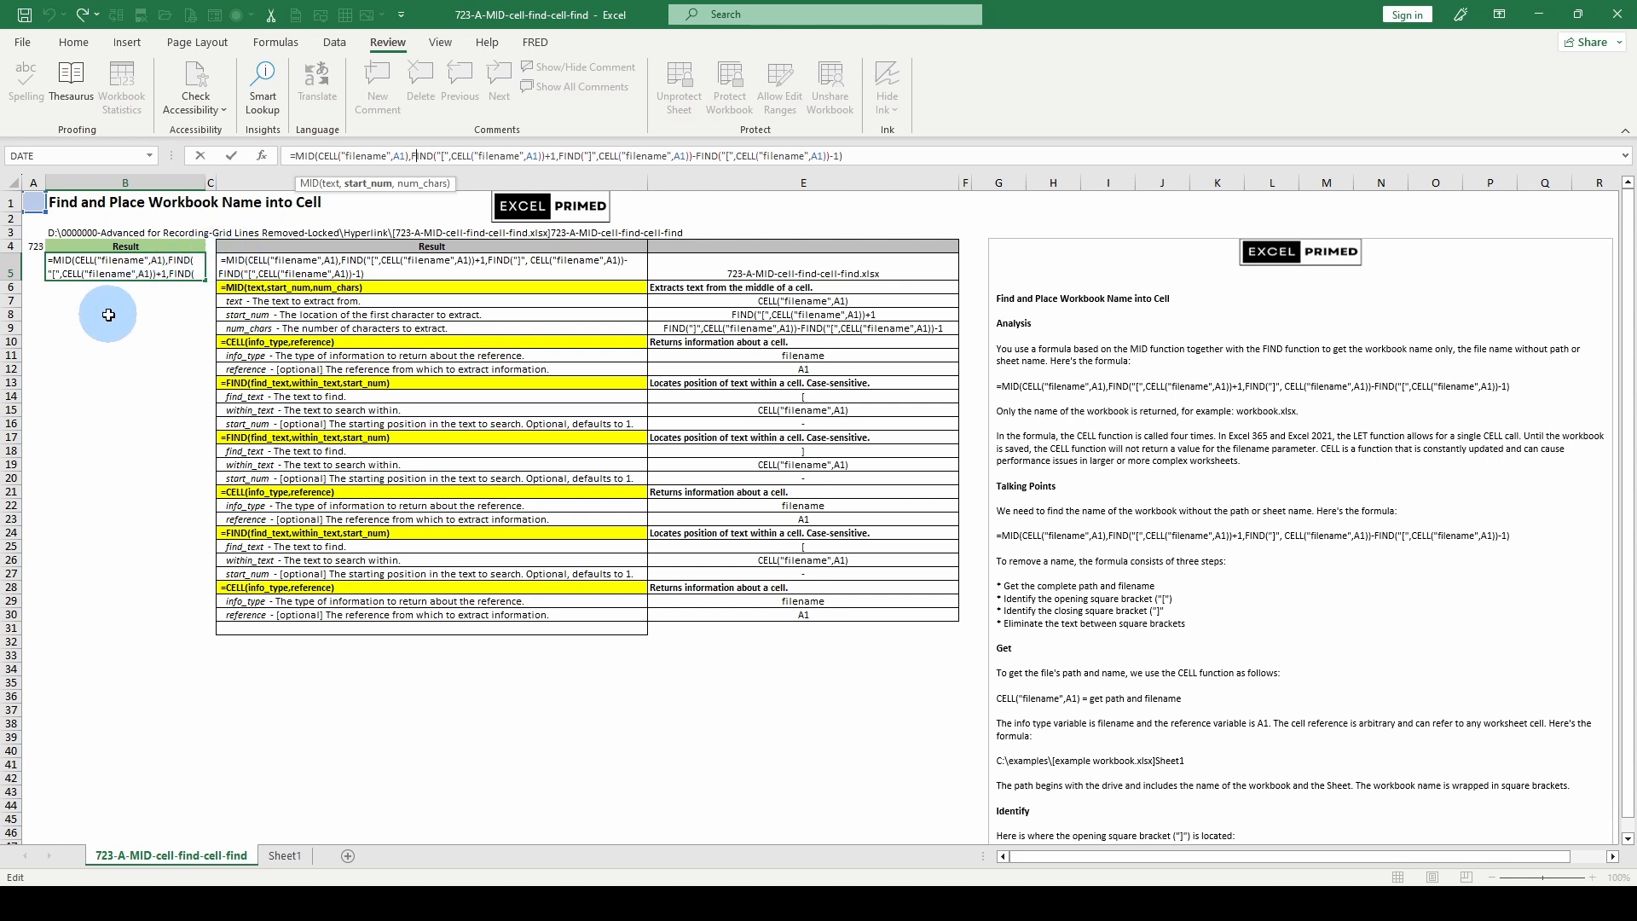
pyautogui.click(124, 236)
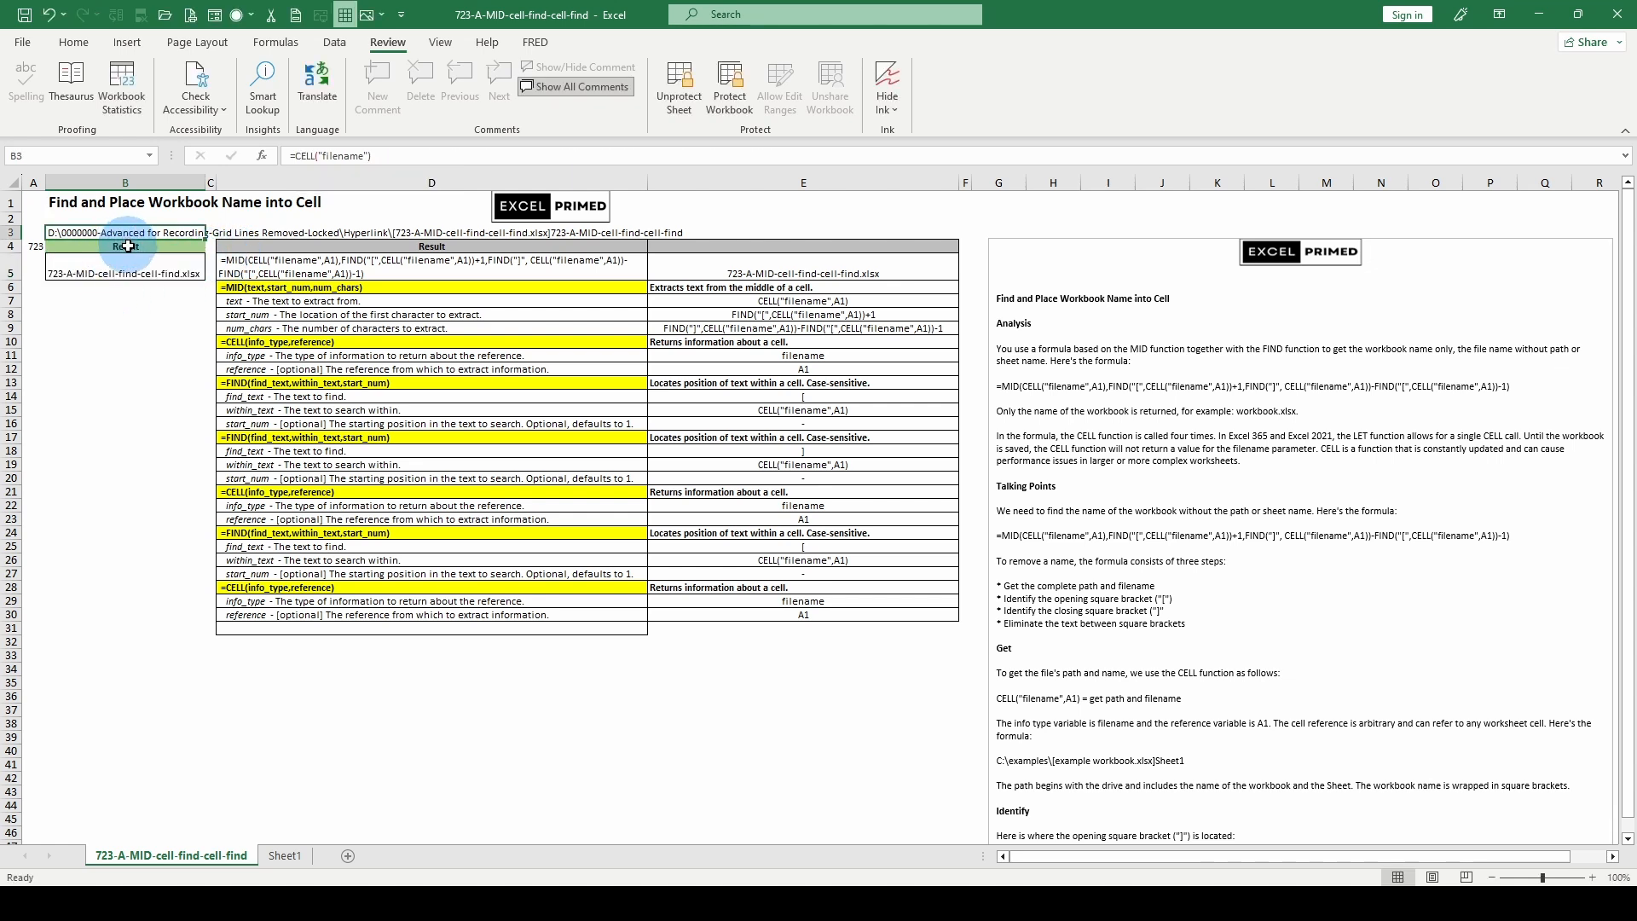
pyautogui.scroll(5, 236, 134)
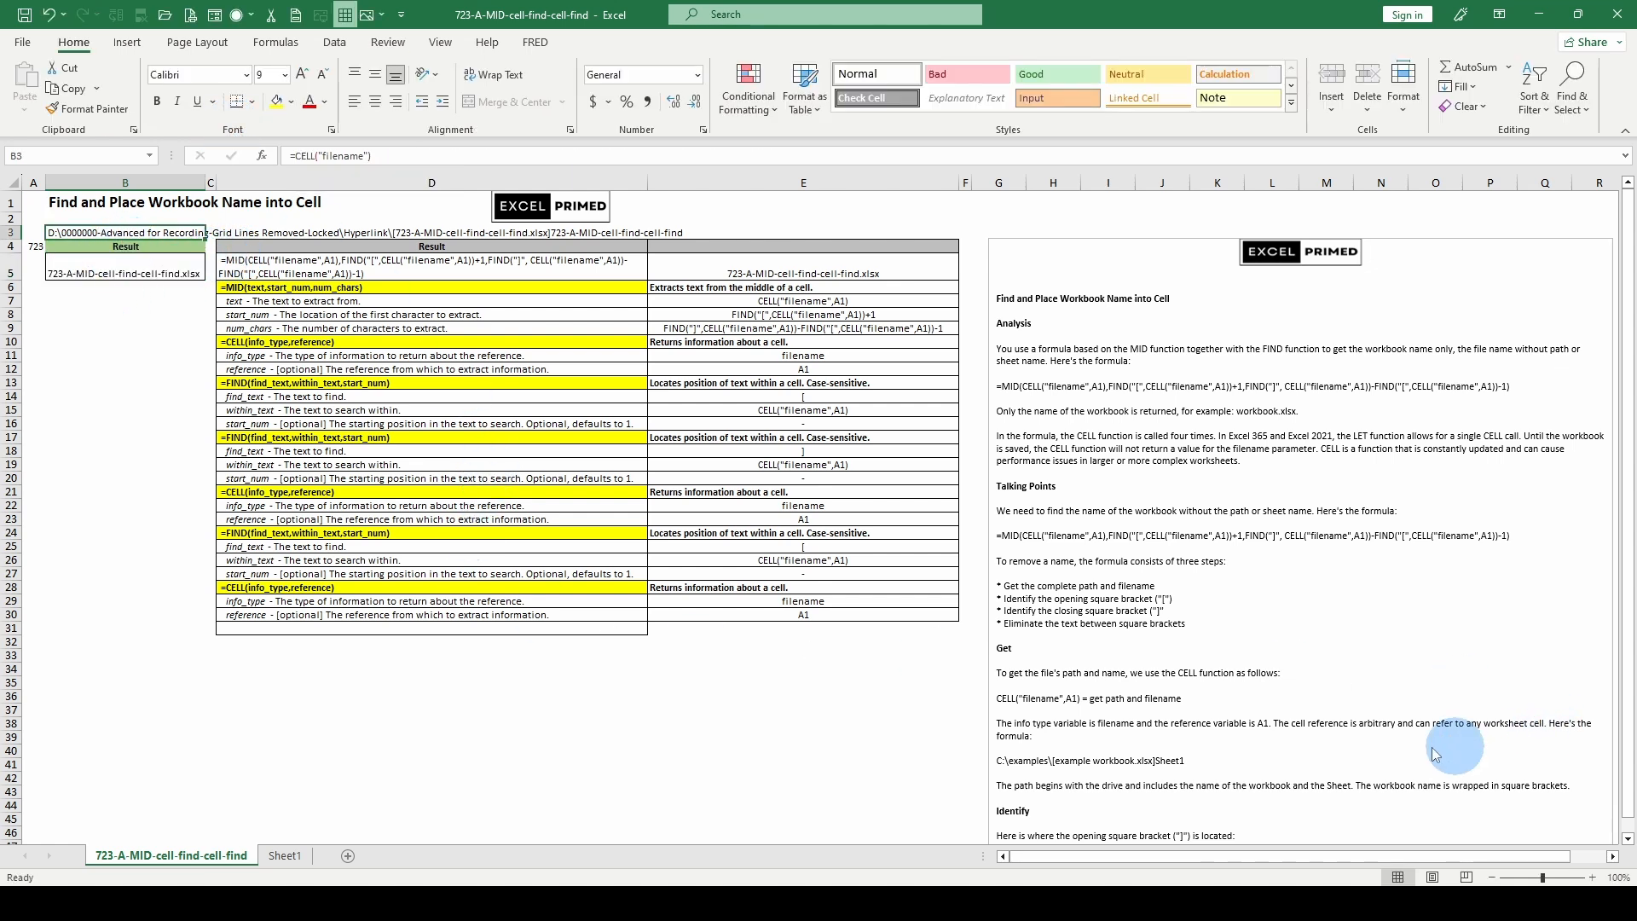
# Evaluate the within_text argument of the last FIND function in place within B5's formula
pyautogui.keyDown('ctrl'); pyautogui.scroll(2, 324, 236); pyautogui.keyUp('ctrl')
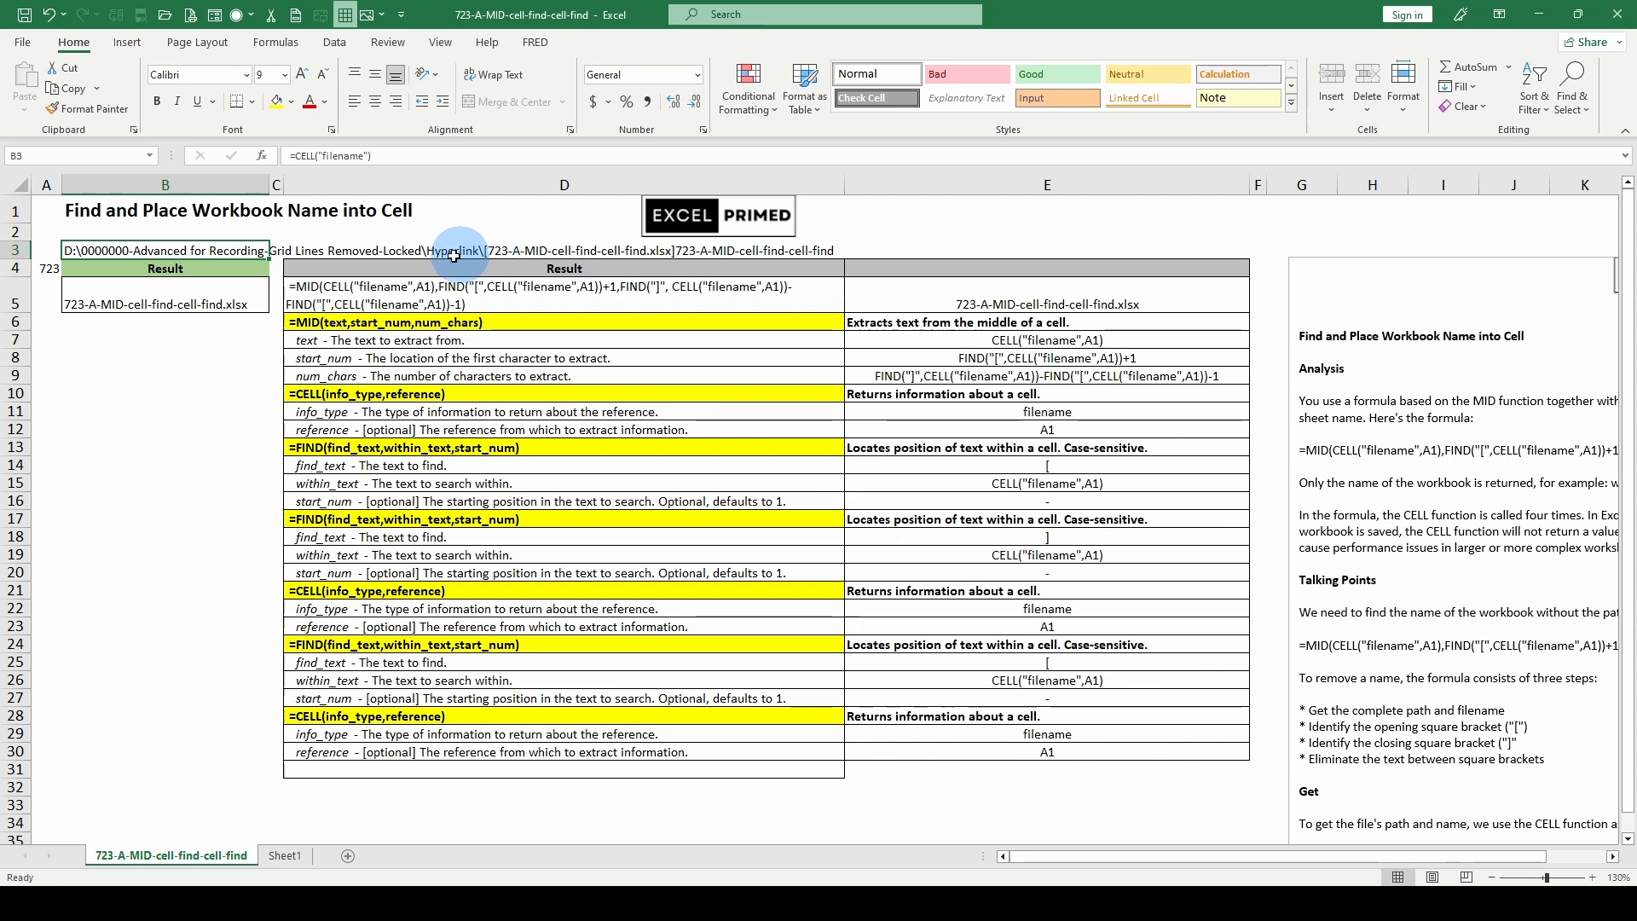
pyautogui.click(186, 299)
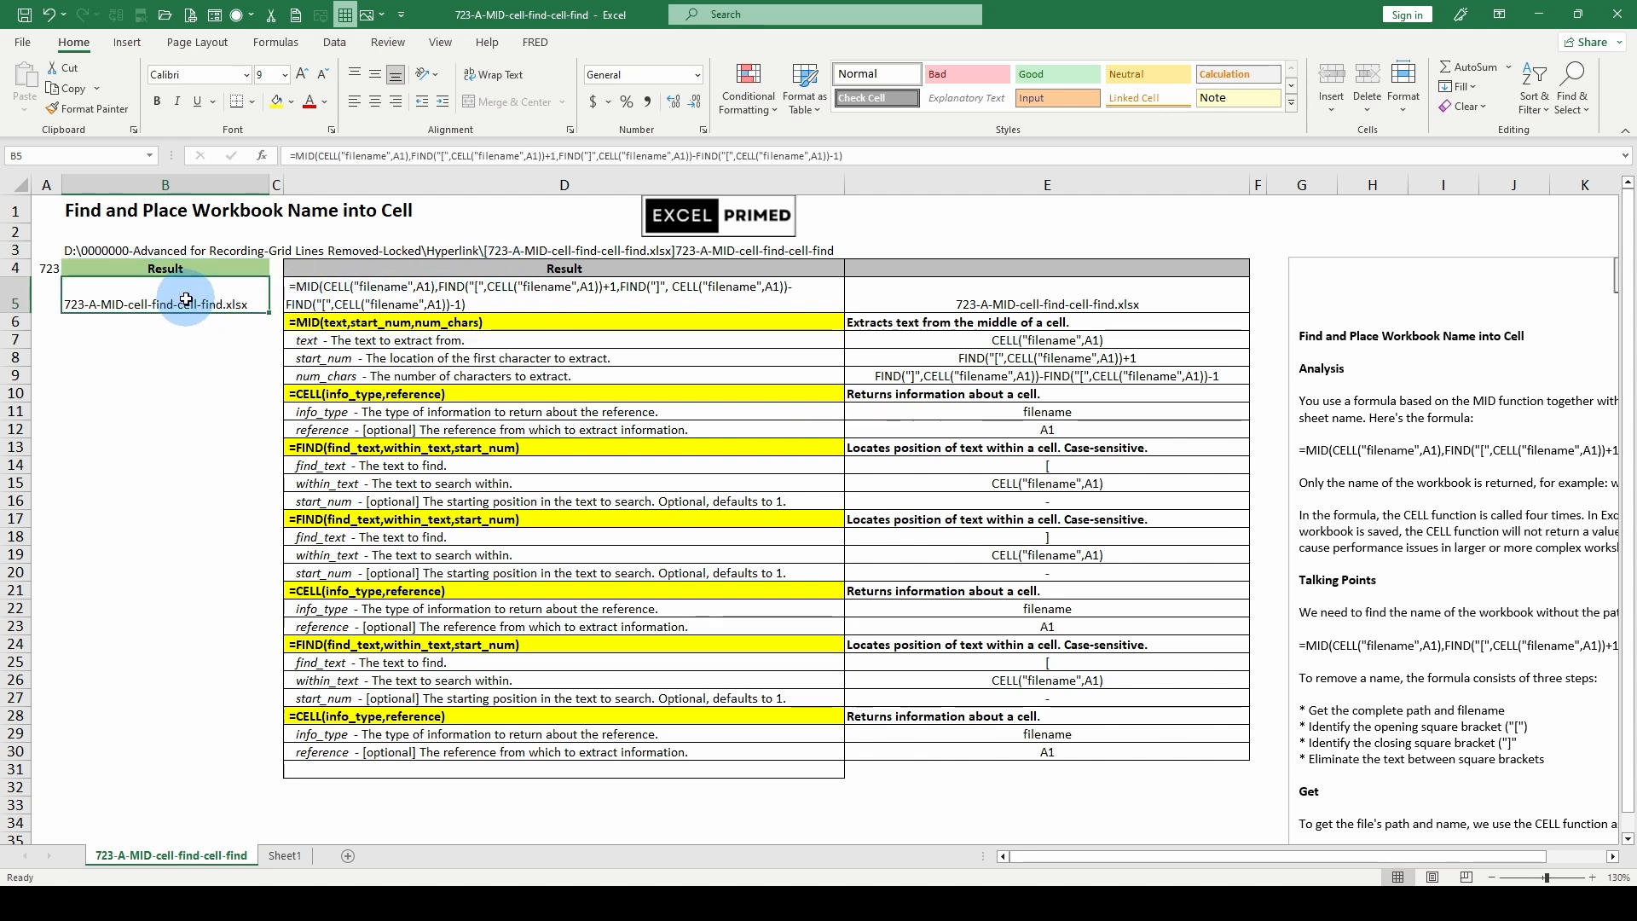
pyautogui.click(715, 156)
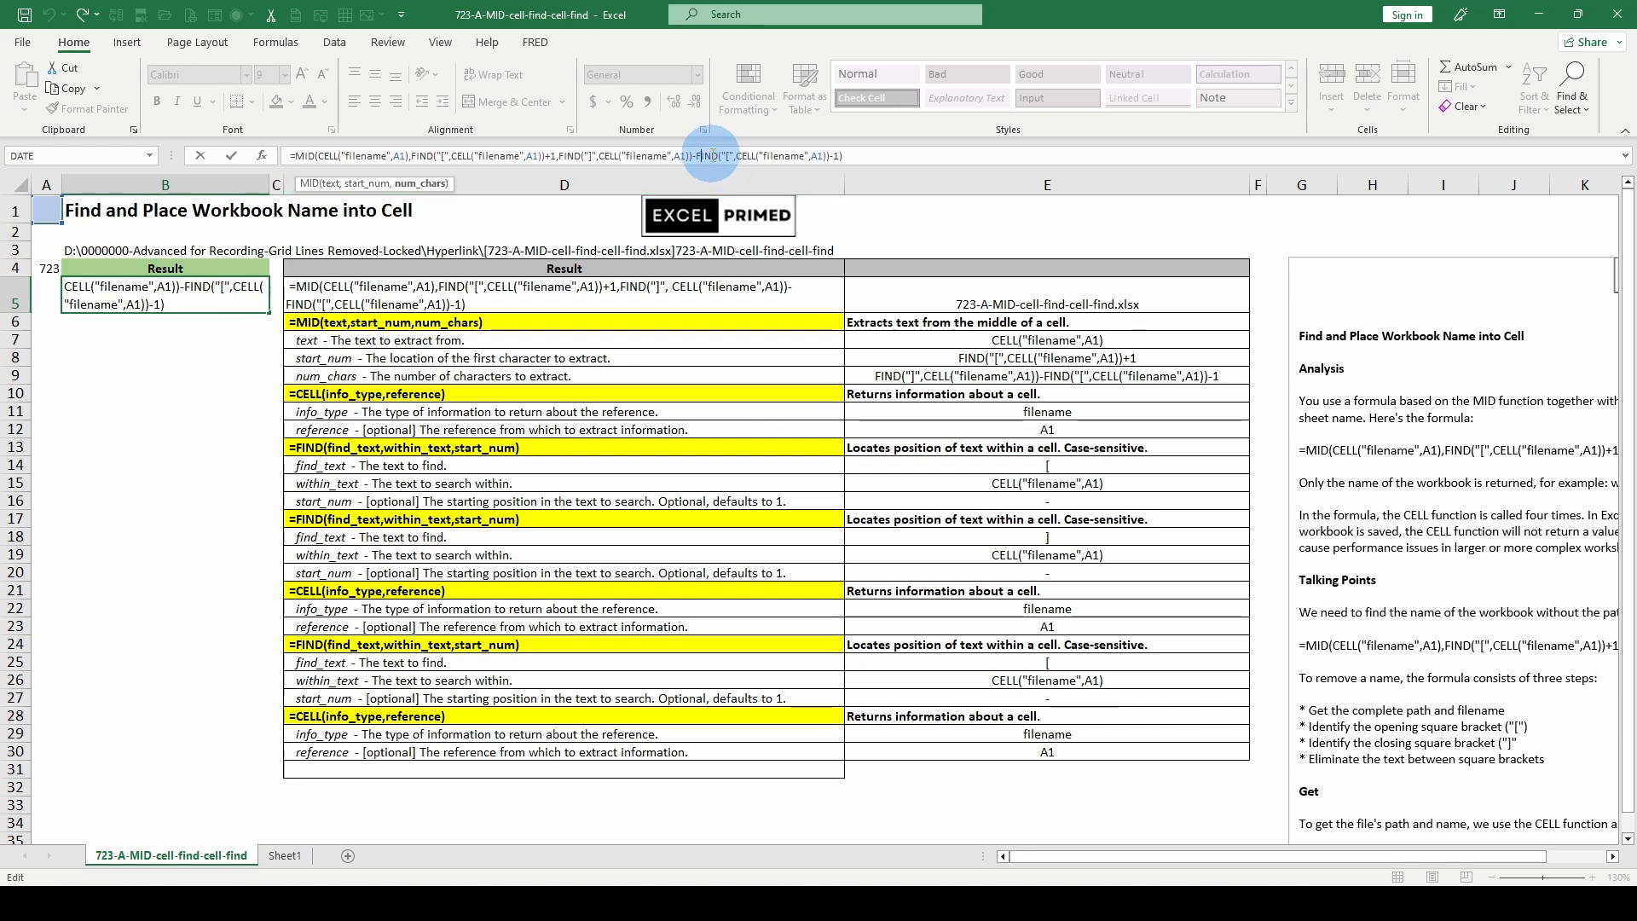
pyautogui.click(151, 296)
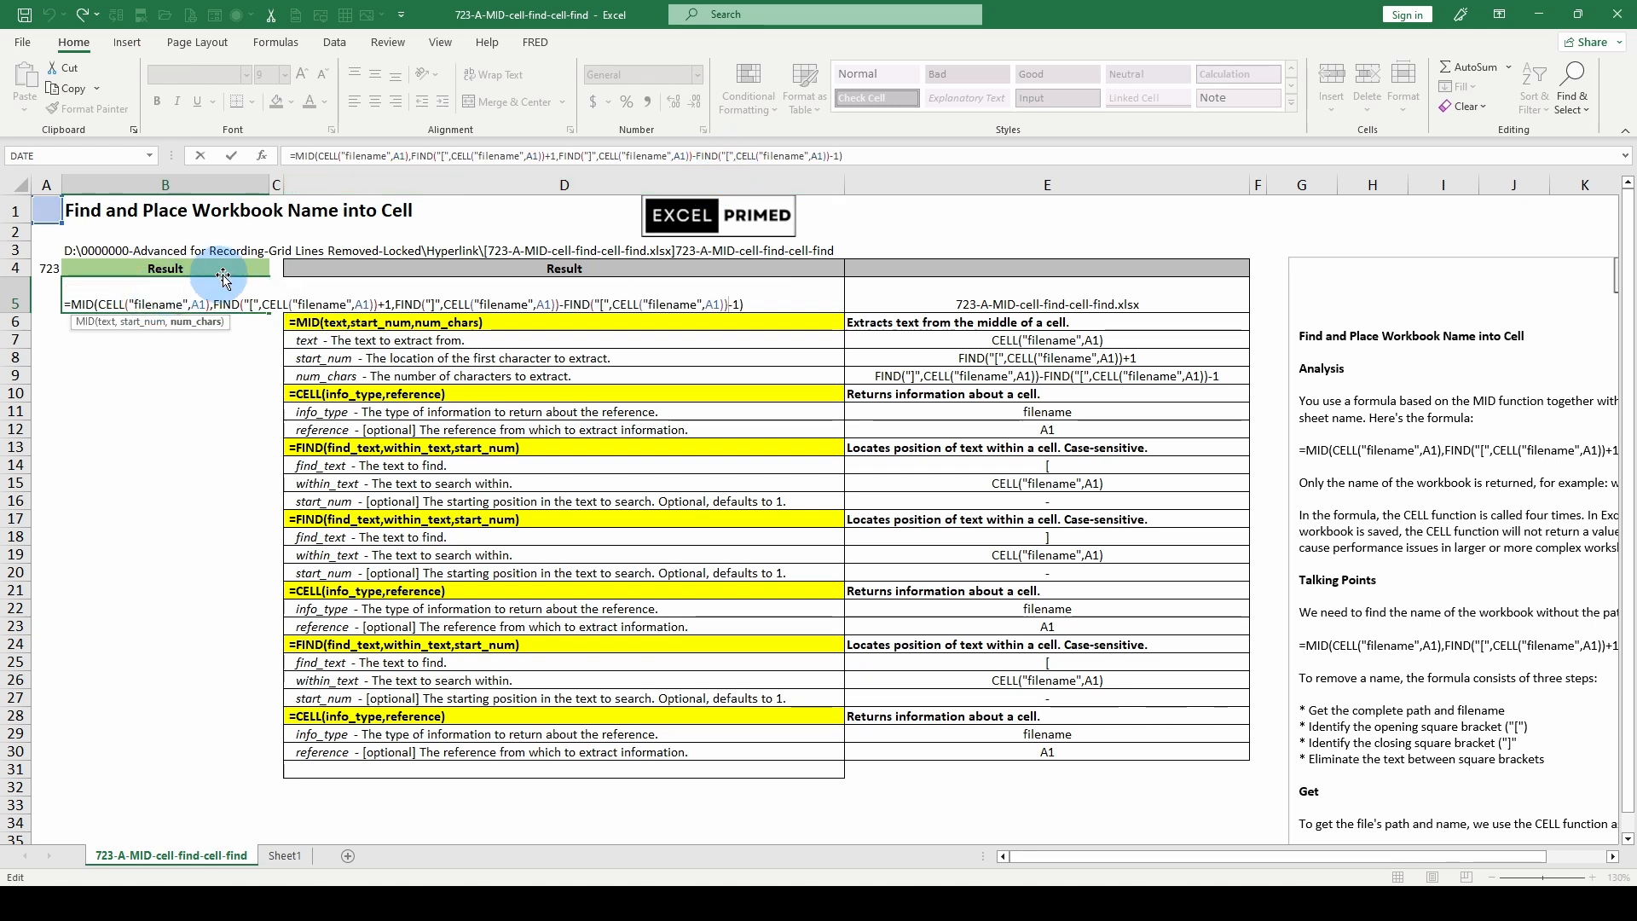
pyautogui.doubleClick(729, 156)
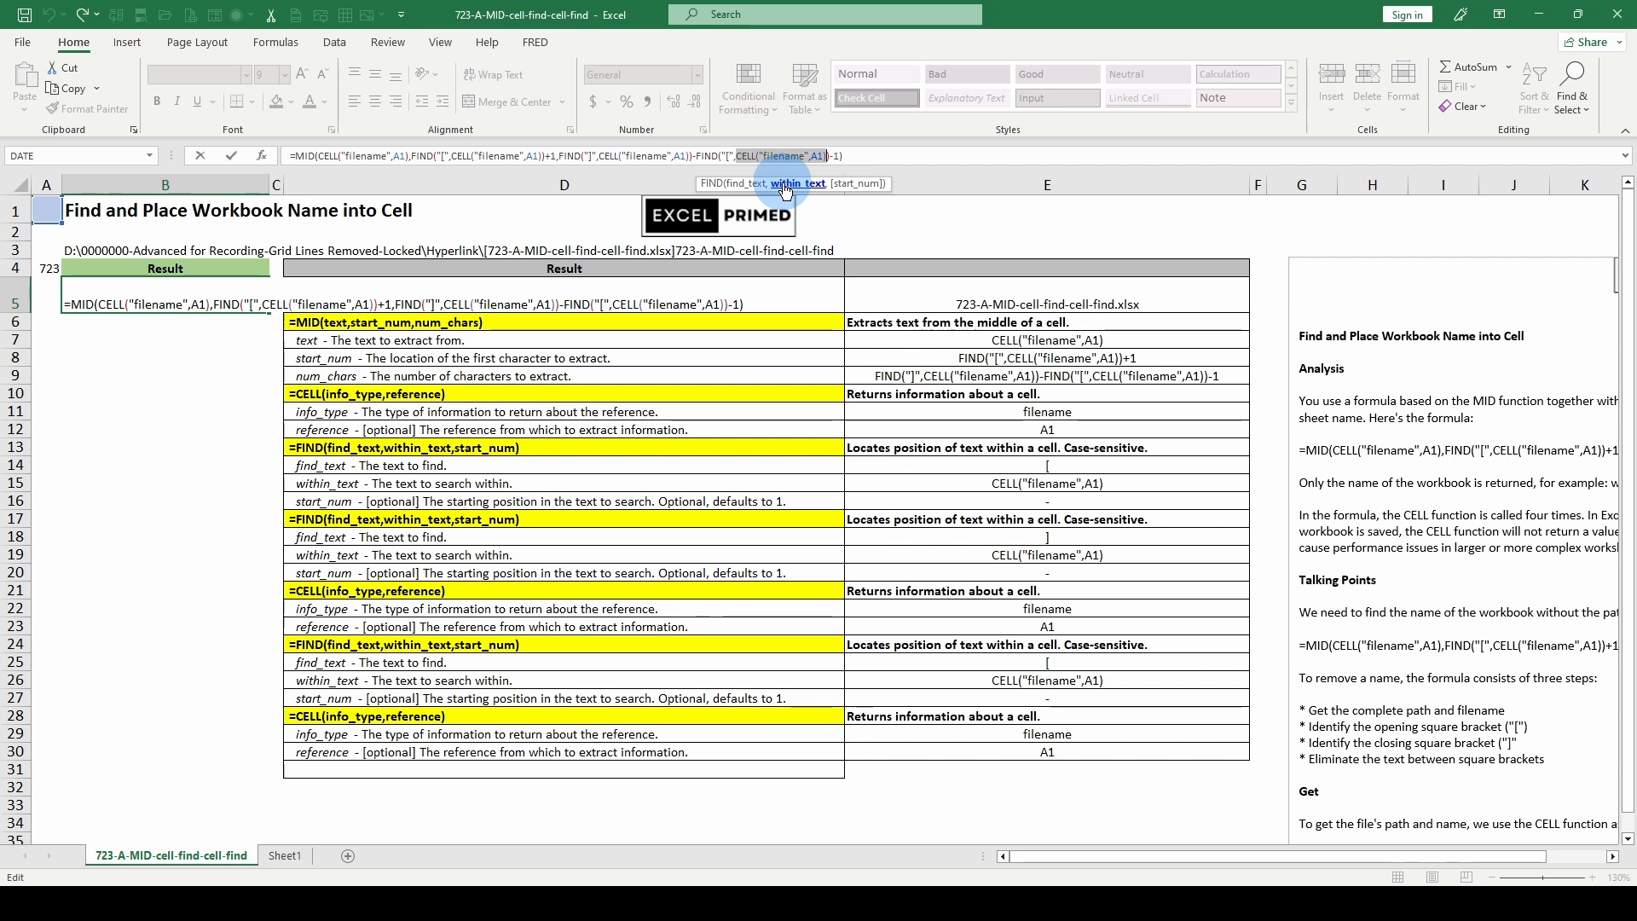
pyautogui.press('F9')
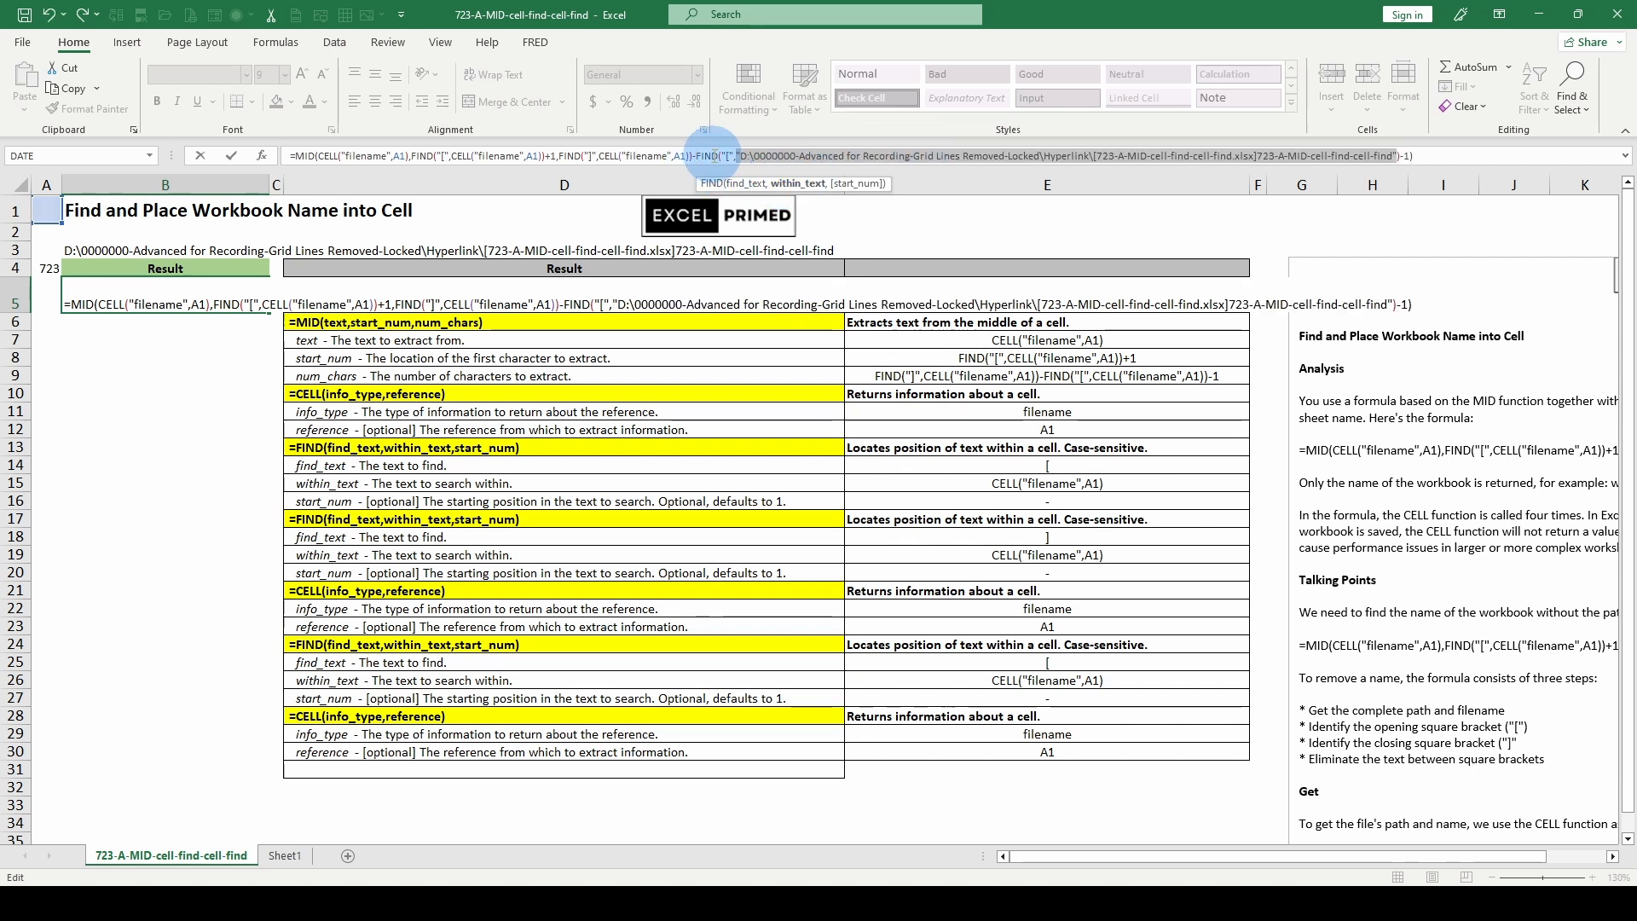
# Evaluate in place the within_text argument of the FIND that locates the closing square bracket in B5's formula
pyautogui.click(608, 156)
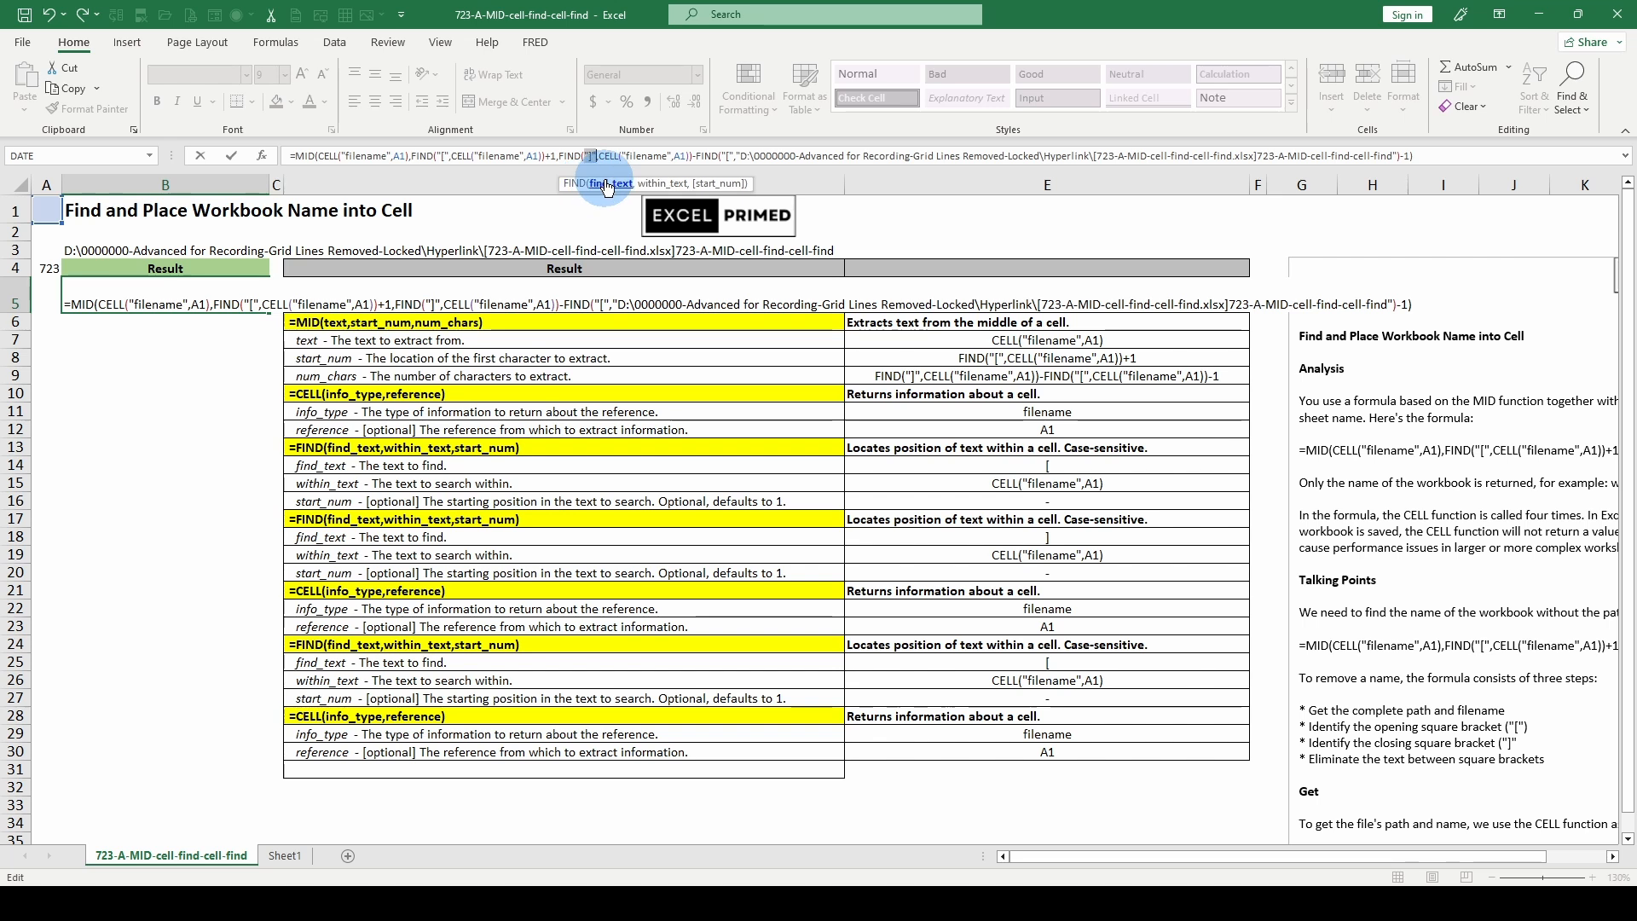
pyautogui.click(652, 186)
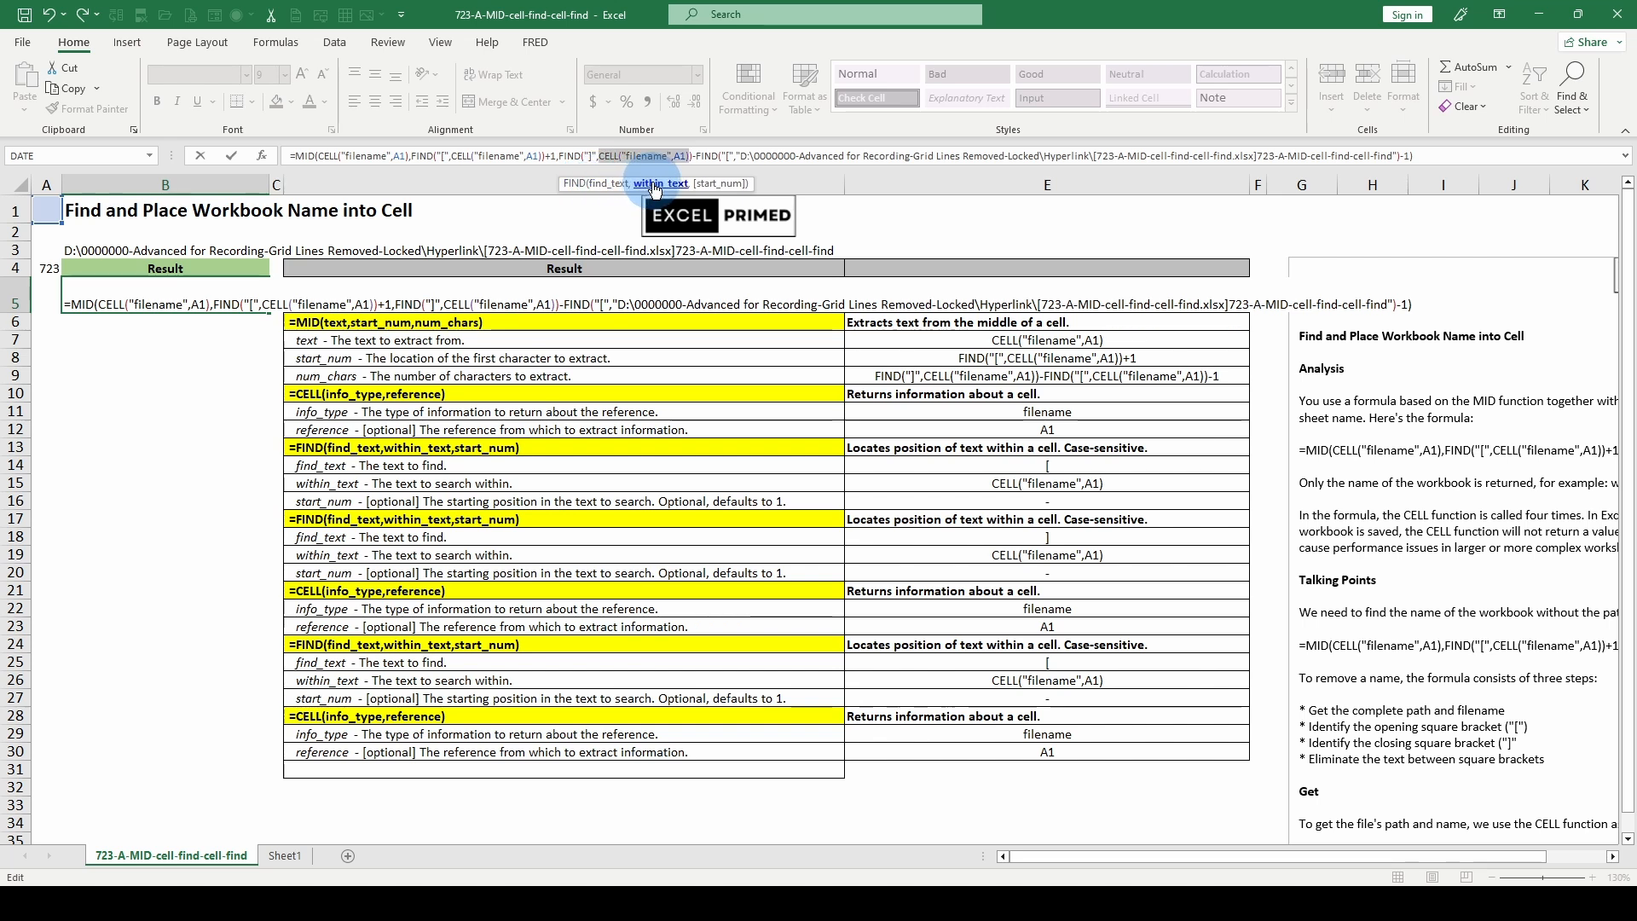
pyautogui.press('F9')
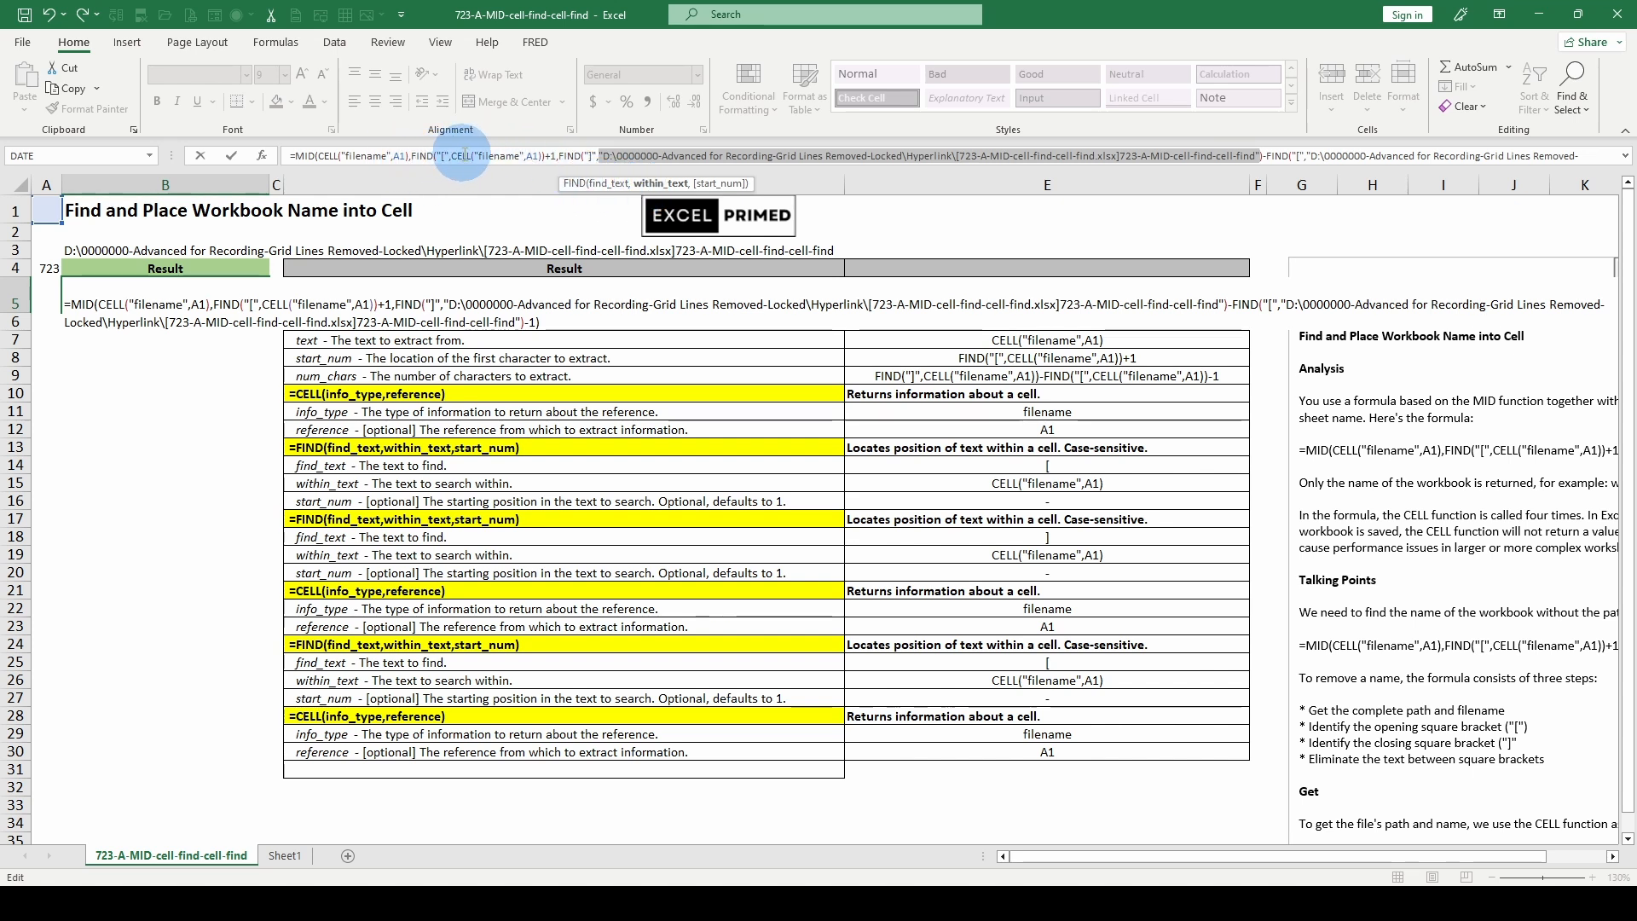
# Evaluate in place the within_text argument of the first FIND in B5's formula, view the whole expanded formula, and discard the evaluated values
pyautogui.click(491, 157)
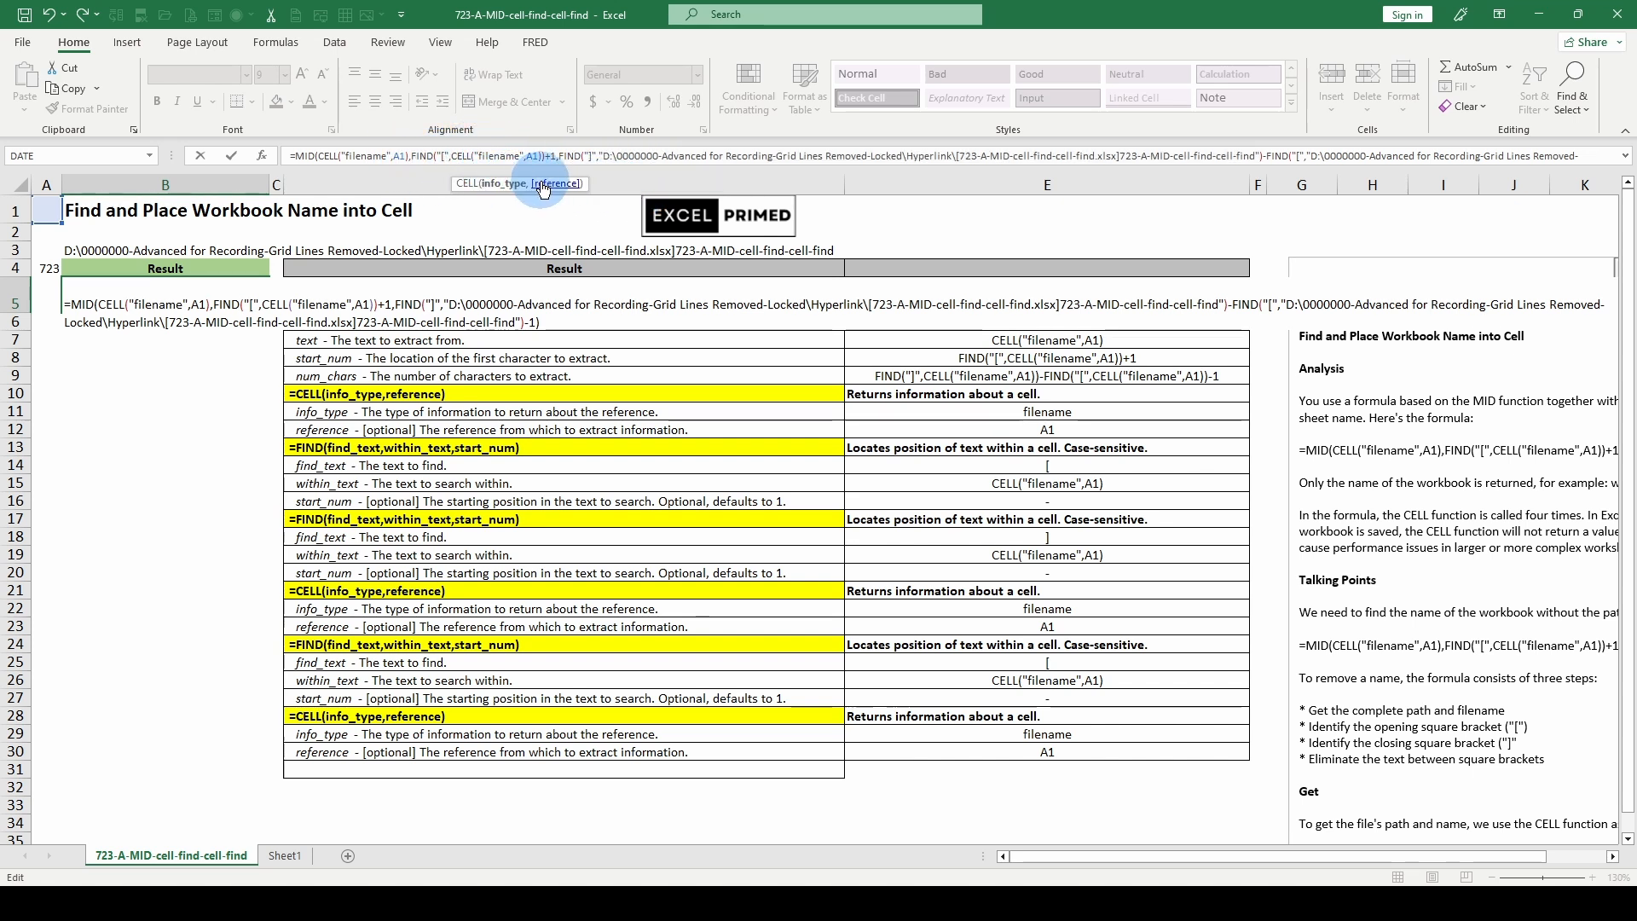
pyautogui.click(427, 154)
pyautogui.click(458, 153)
pyautogui.click(501, 183)
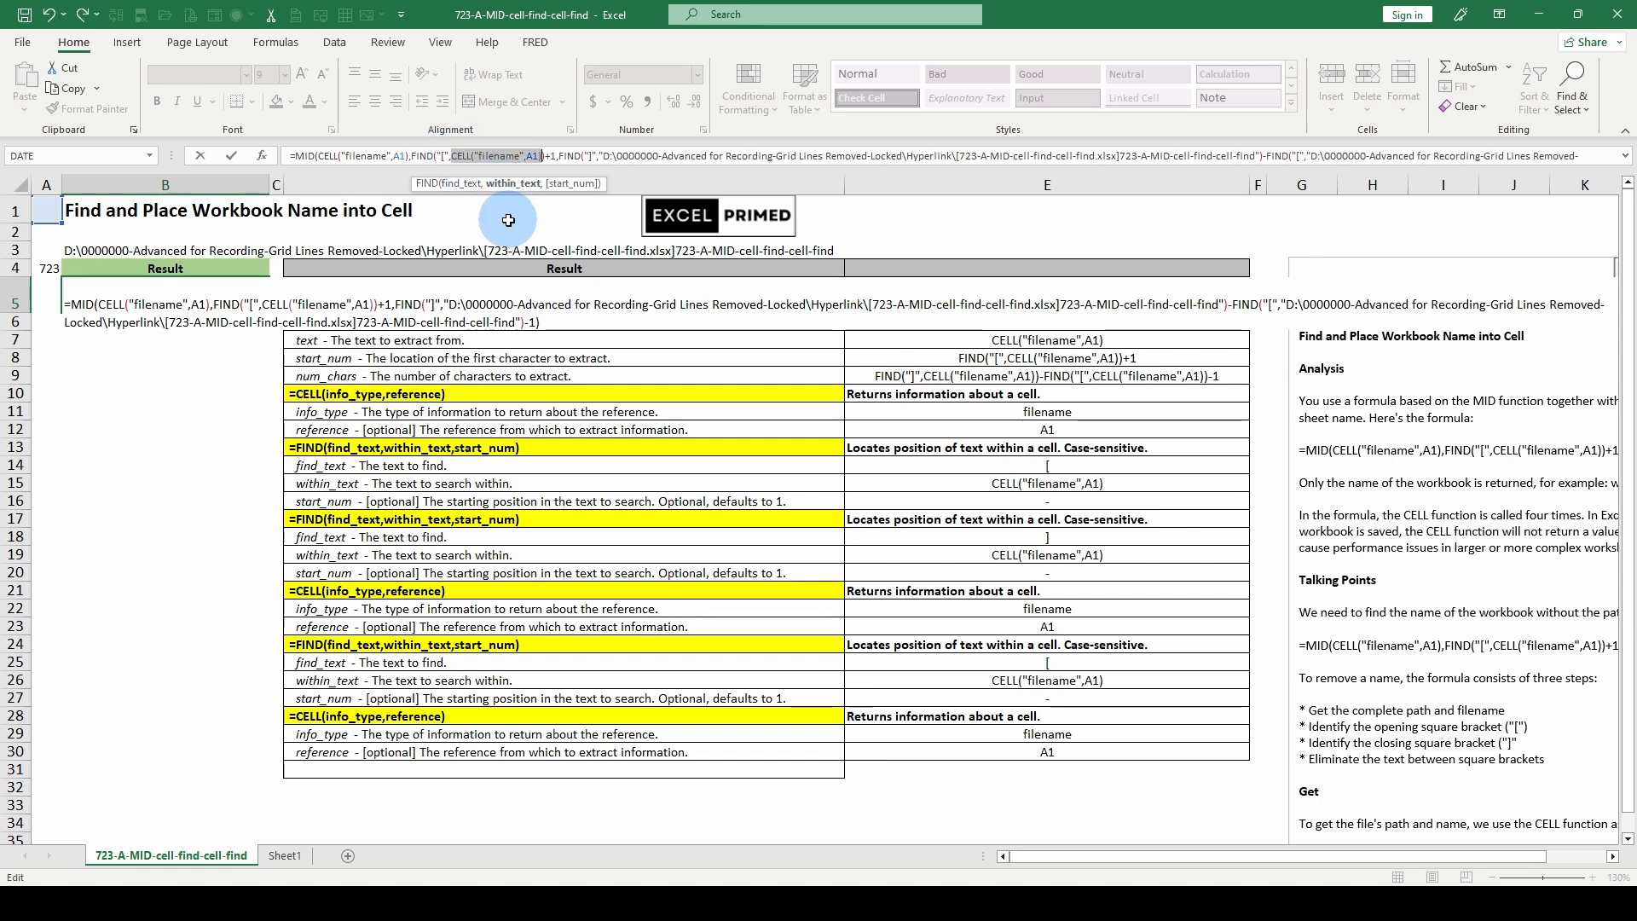
pyautogui.press('F9')
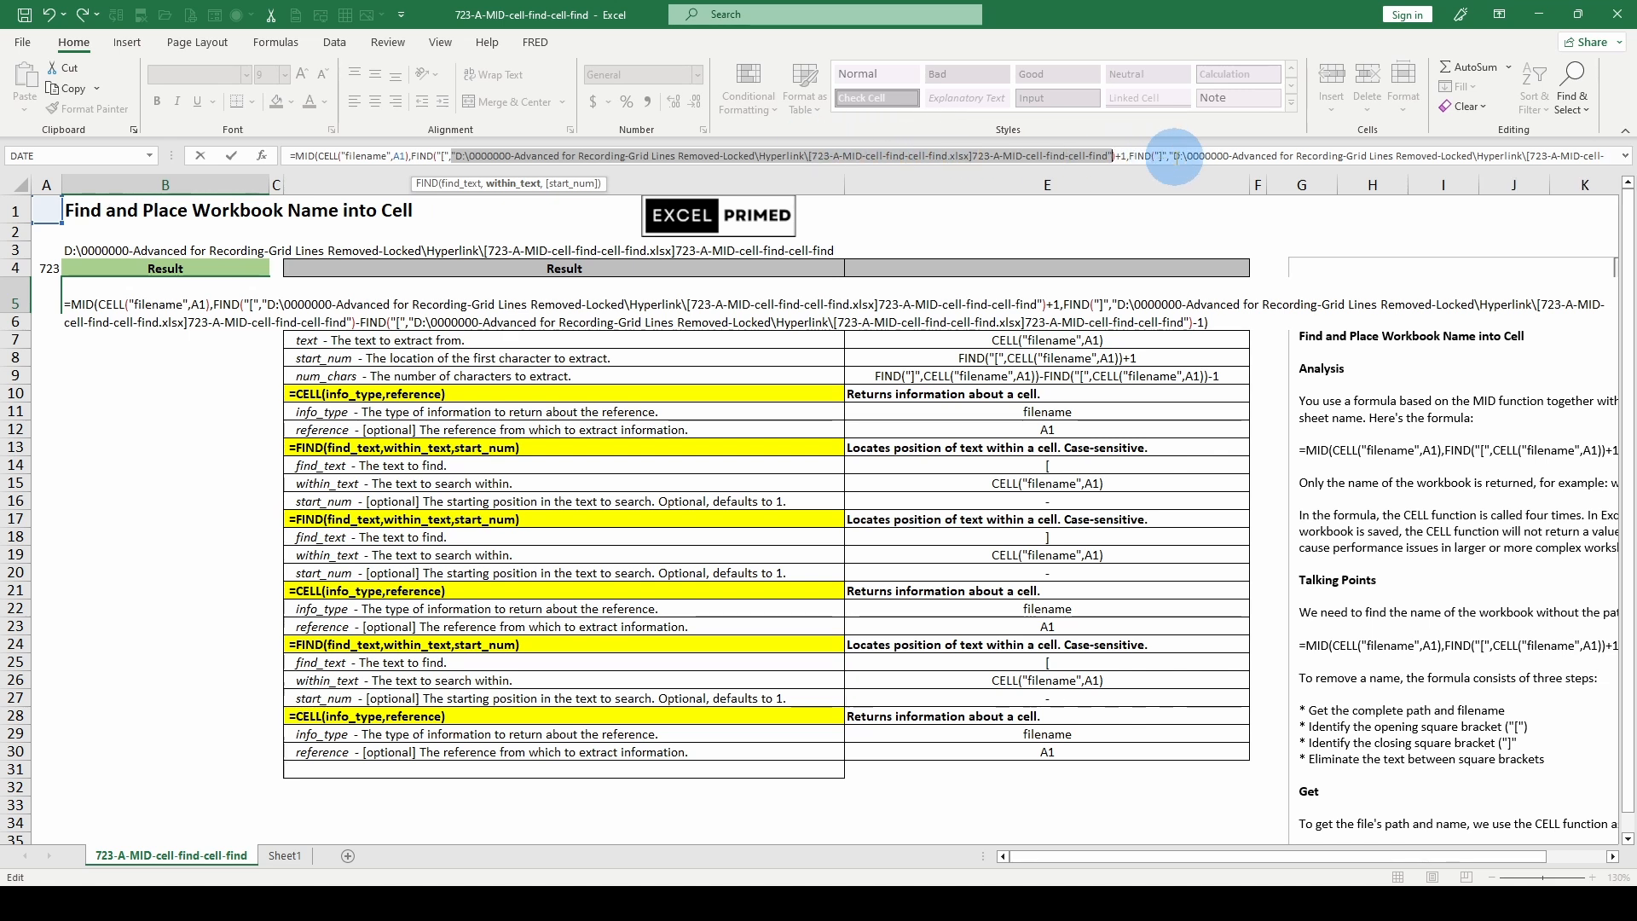
pyautogui.click(1625, 158)
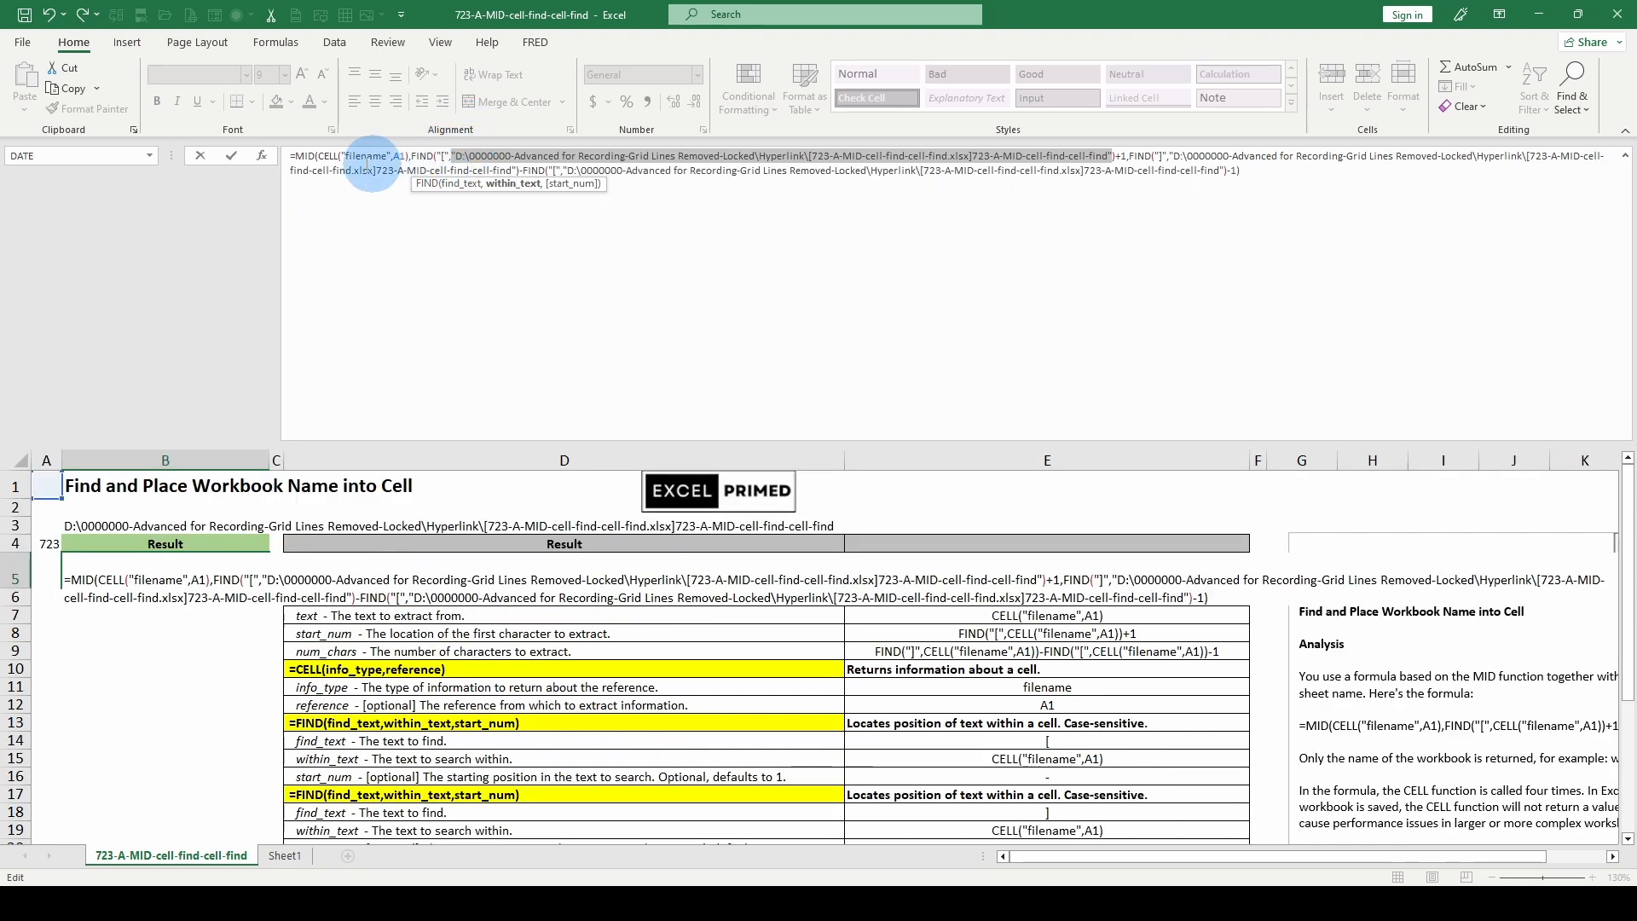
pyautogui.press('Escape')
# Evaluate the text, start_num and num_chars arguments of MID in place within B5's formula
pyautogui.click(317, 157)
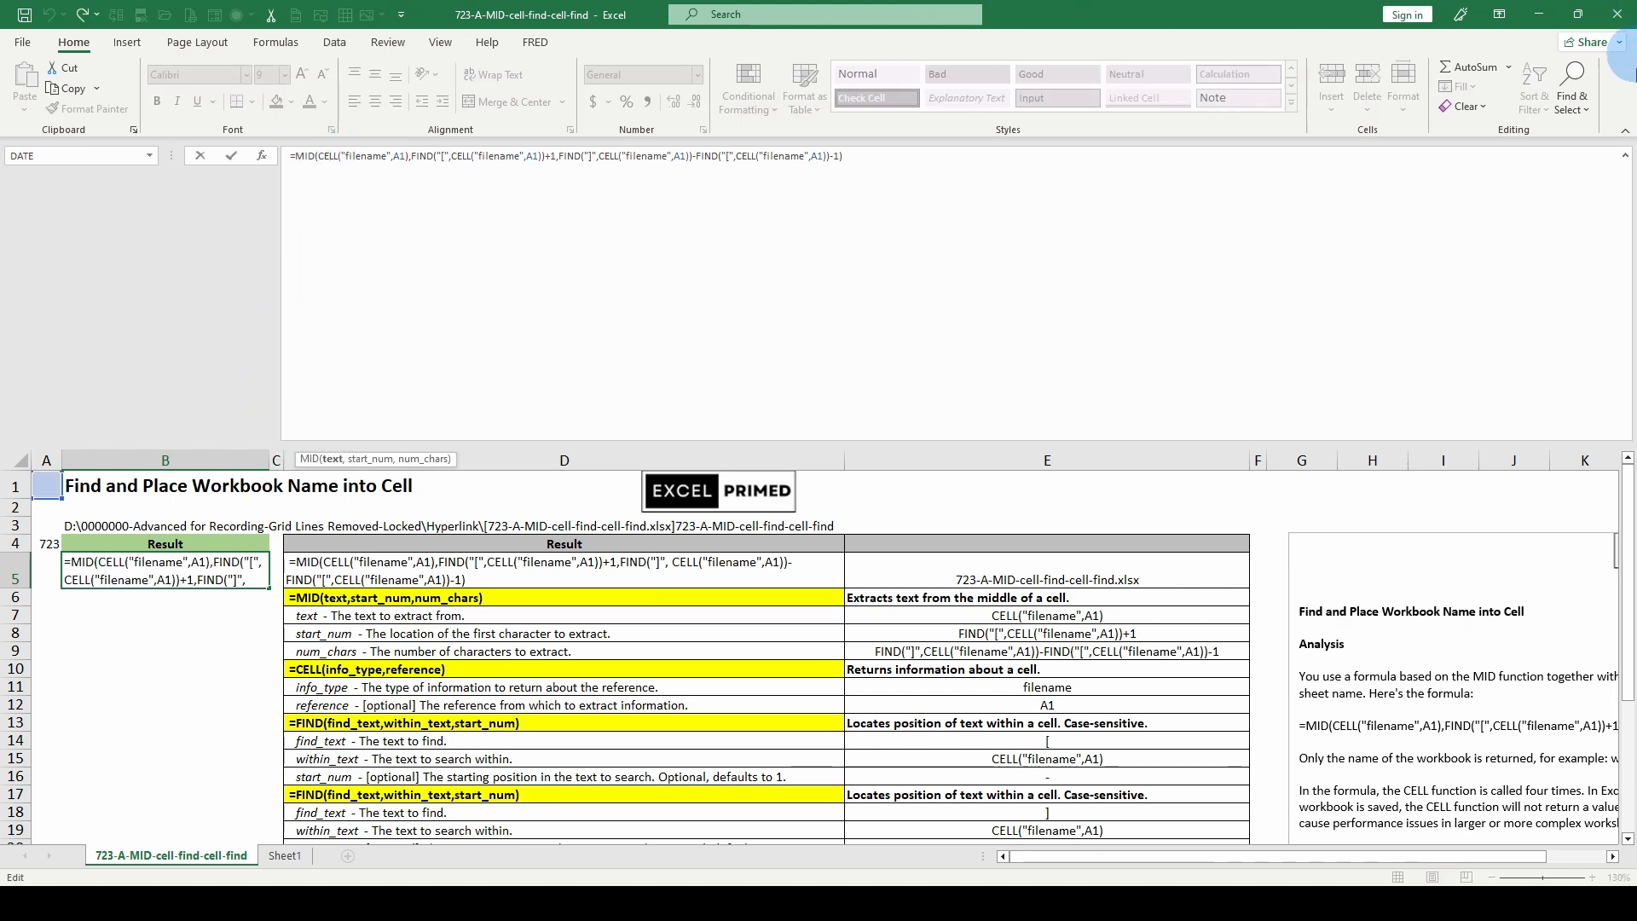
pyautogui.click(1624, 155)
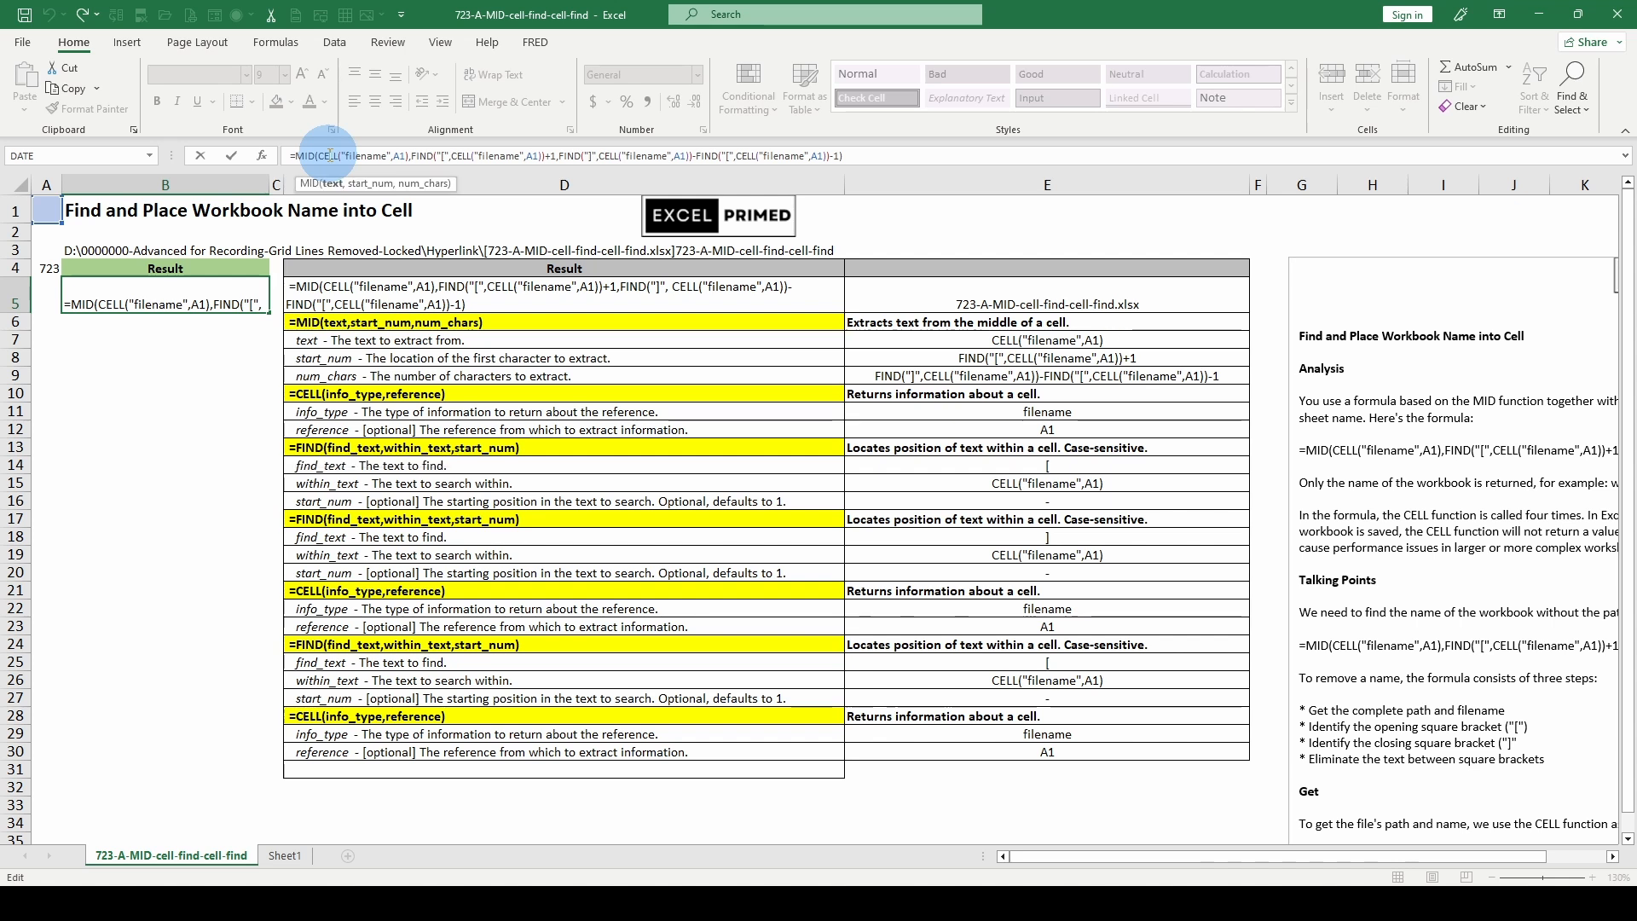
pyautogui.click(333, 184)
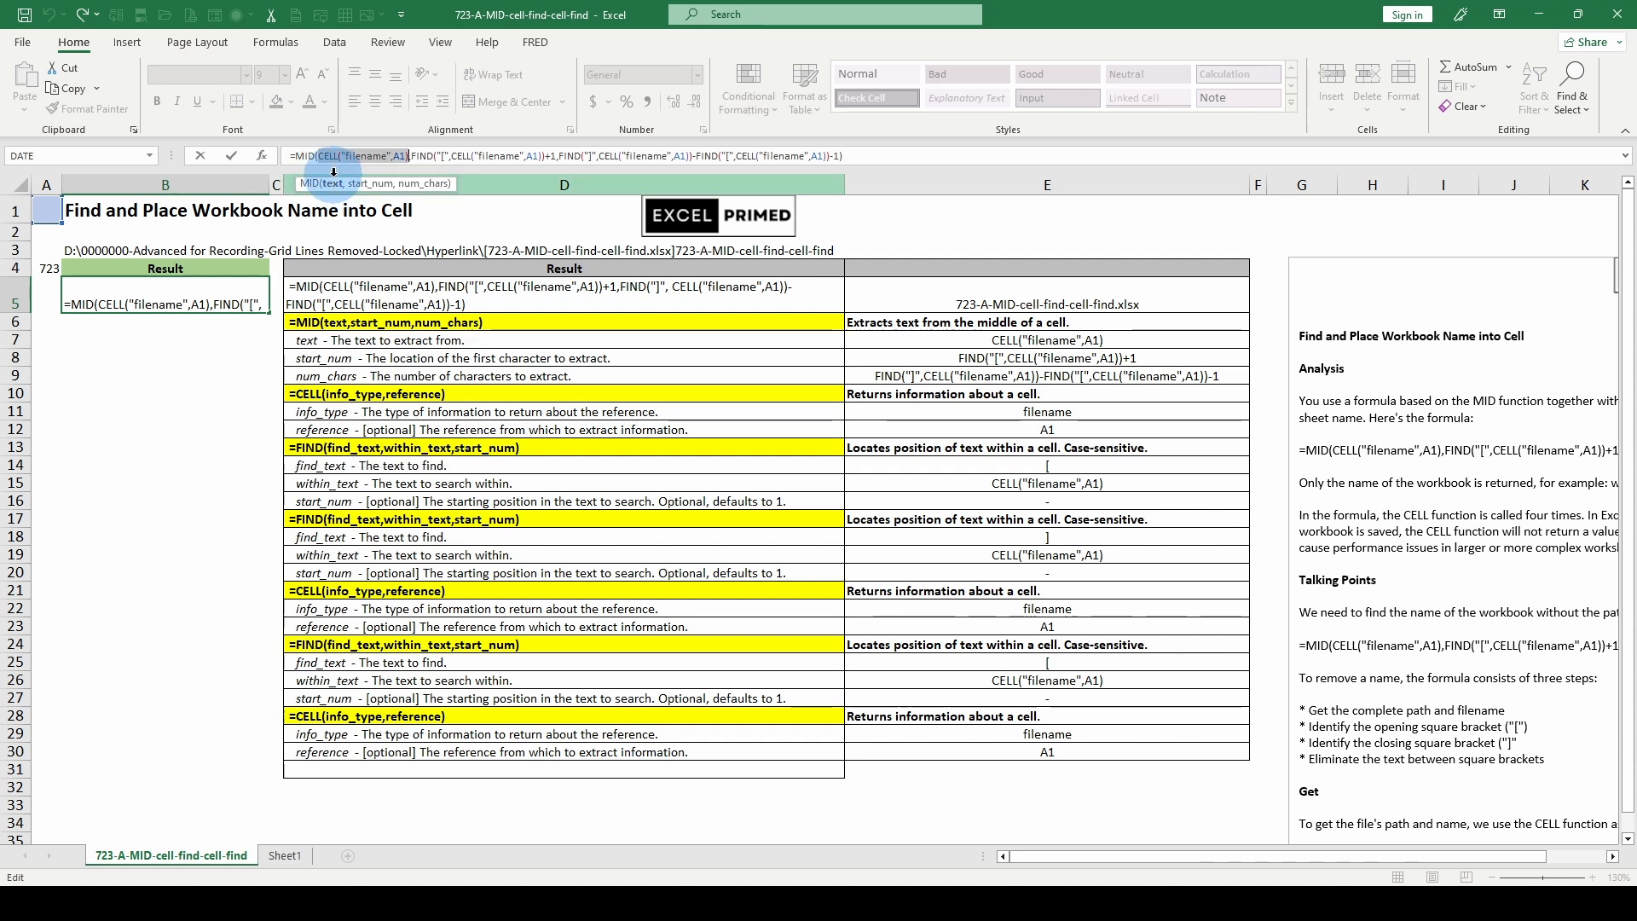
pyautogui.press('F9')
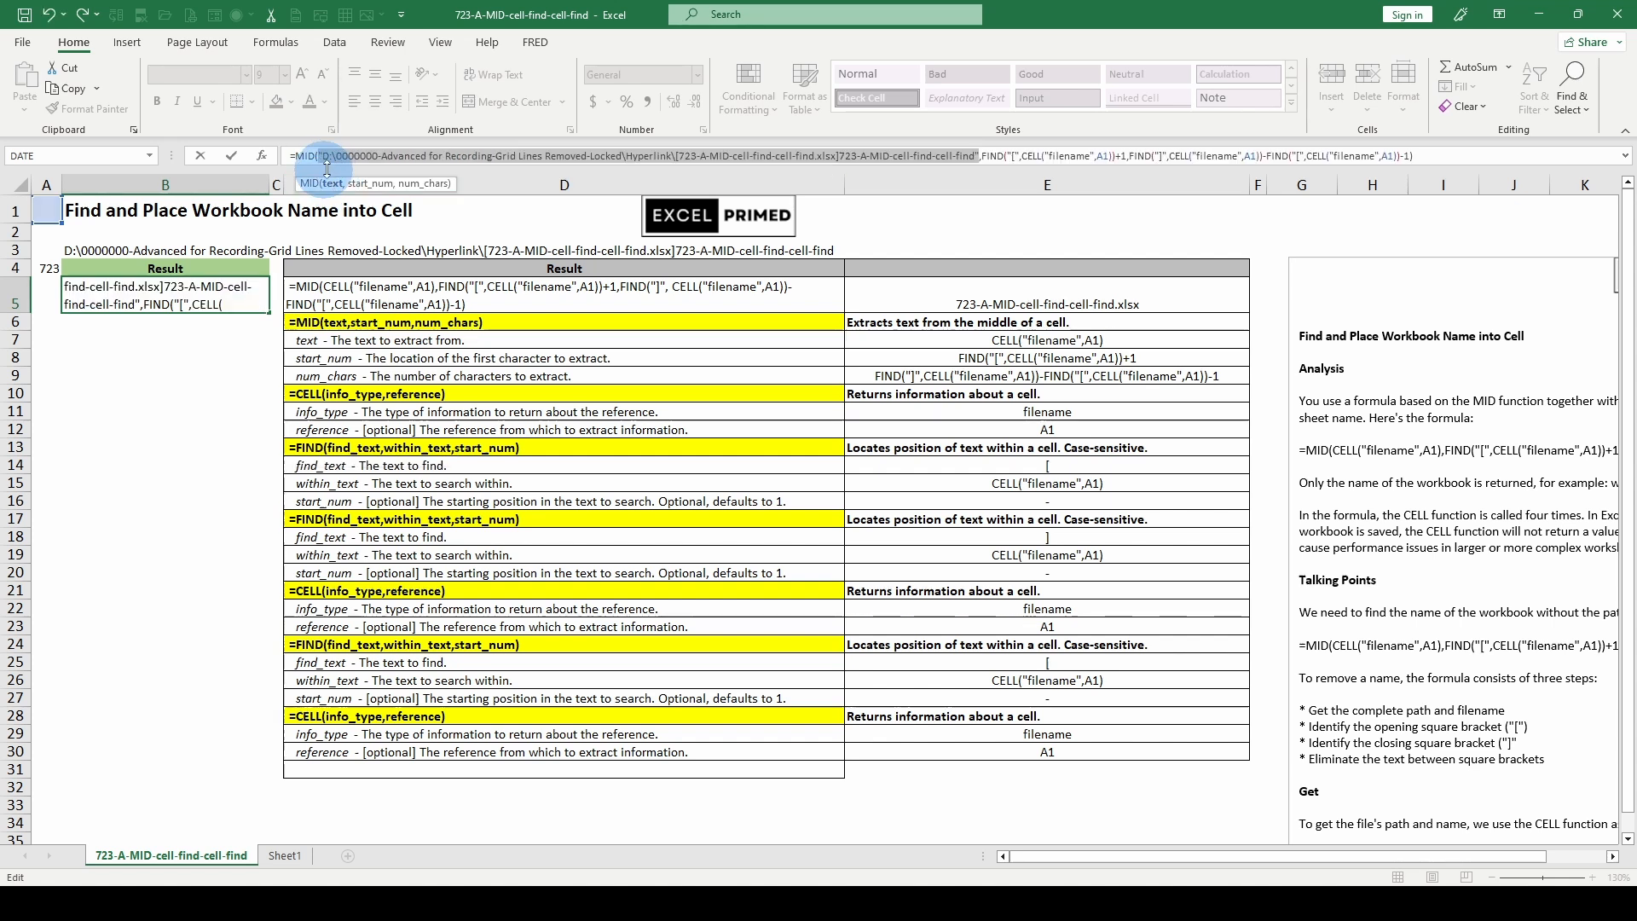
pyautogui.click(369, 181)
pyautogui.press('F9')
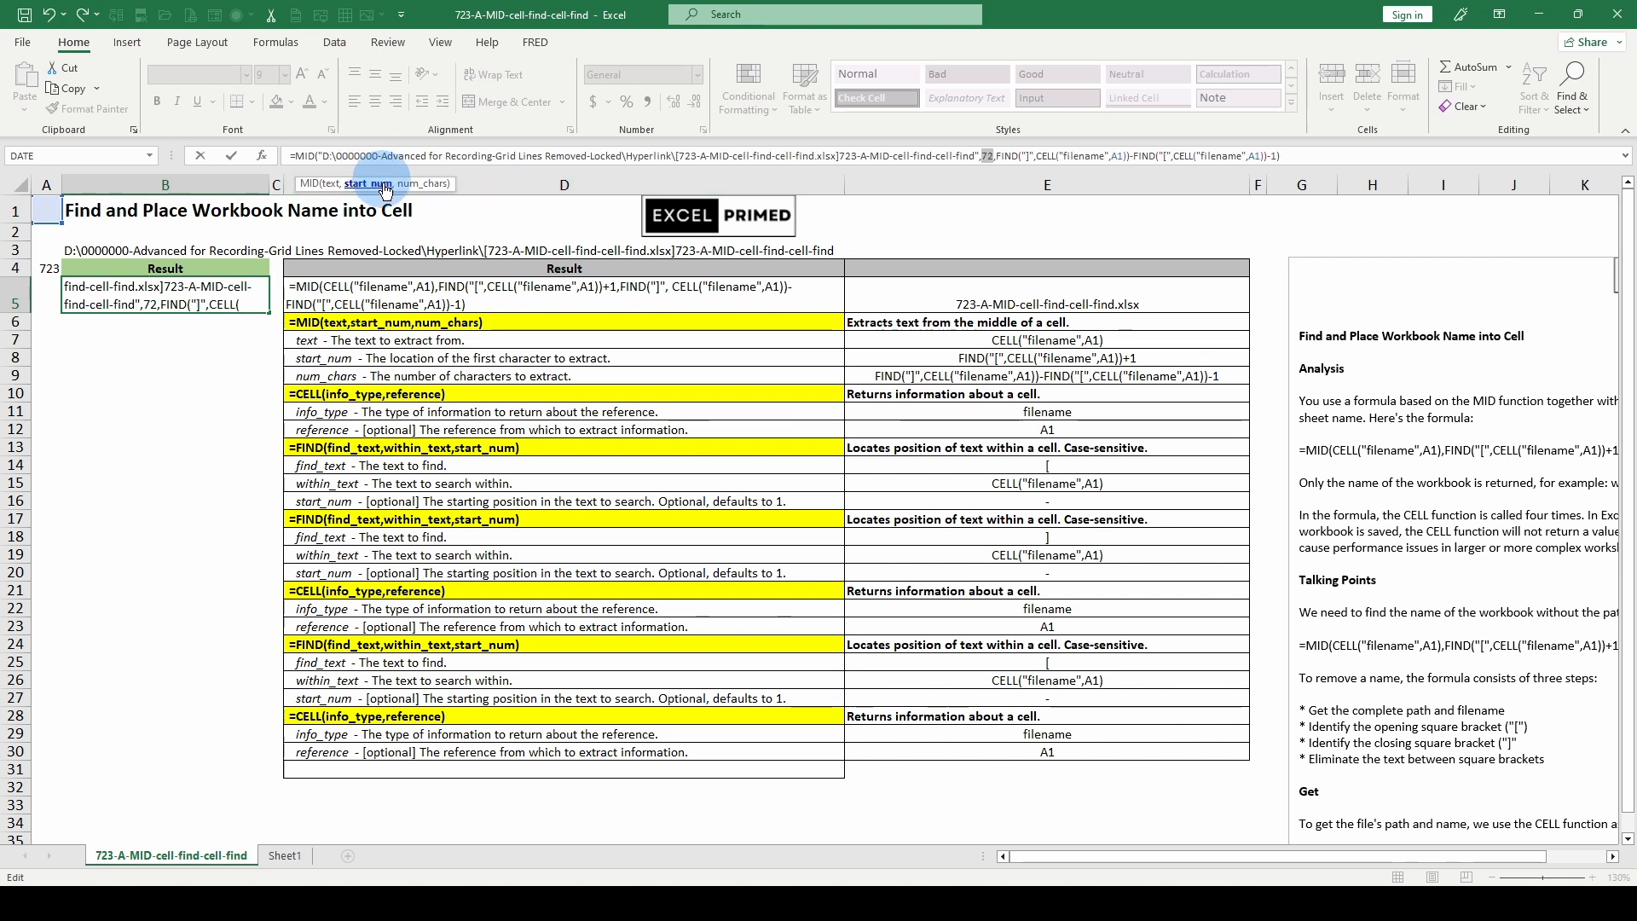
pyautogui.click(413, 184)
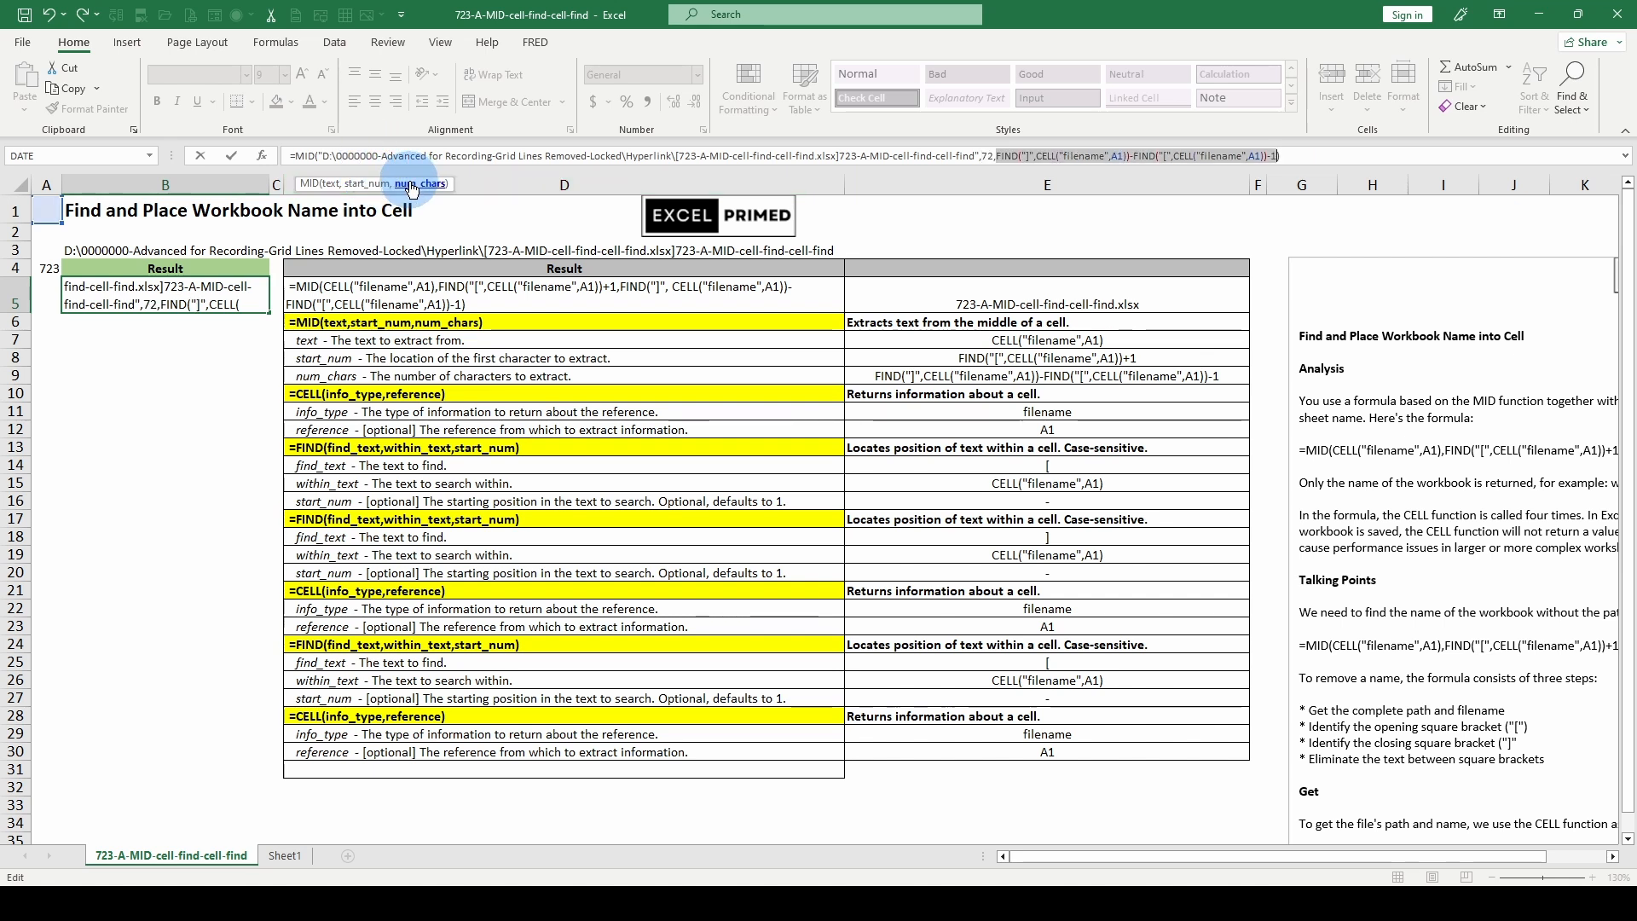
pyautogui.press('F9')
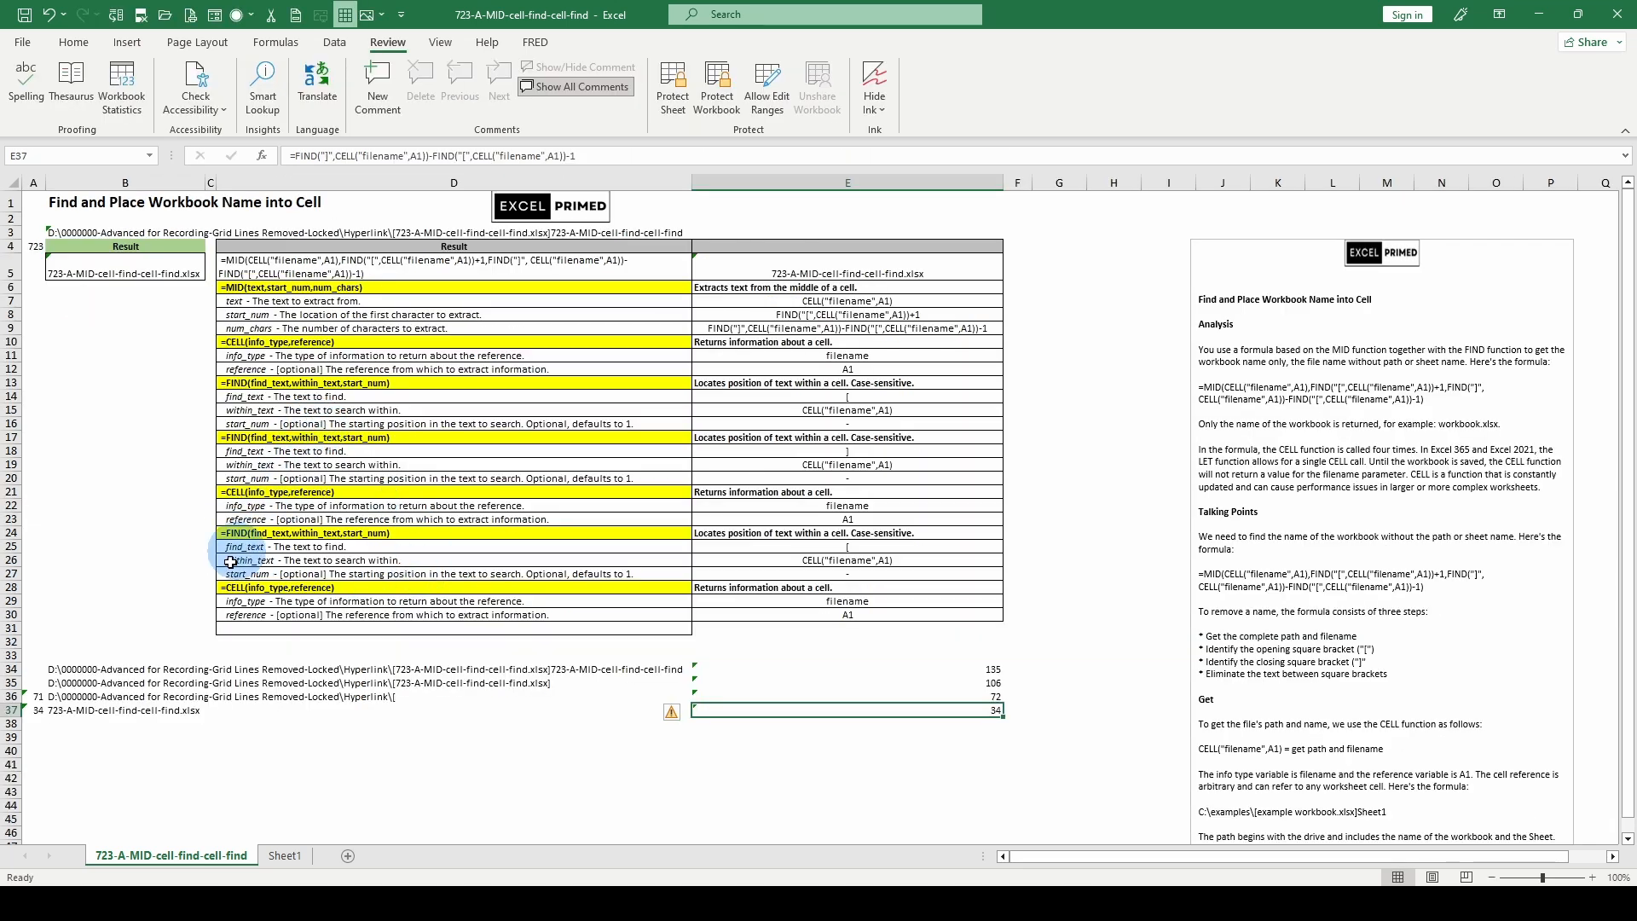
# Examine the path strings in B34 and B35 and the helper formulas in E35 and E36
pyautogui.click(105, 670)
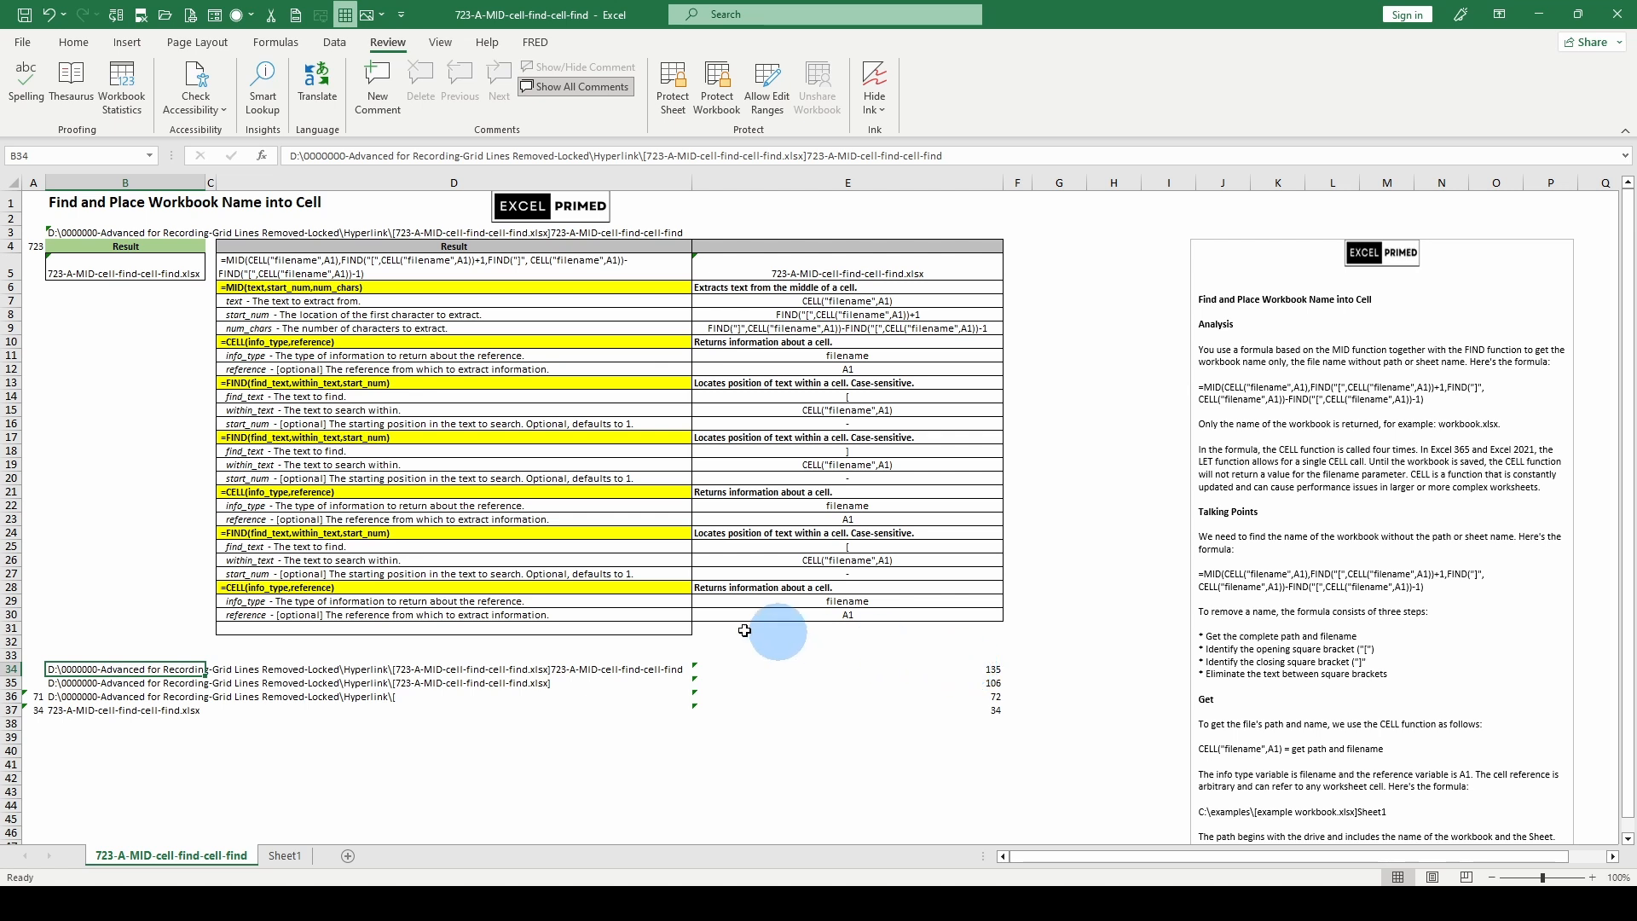
pyautogui.click(98, 683)
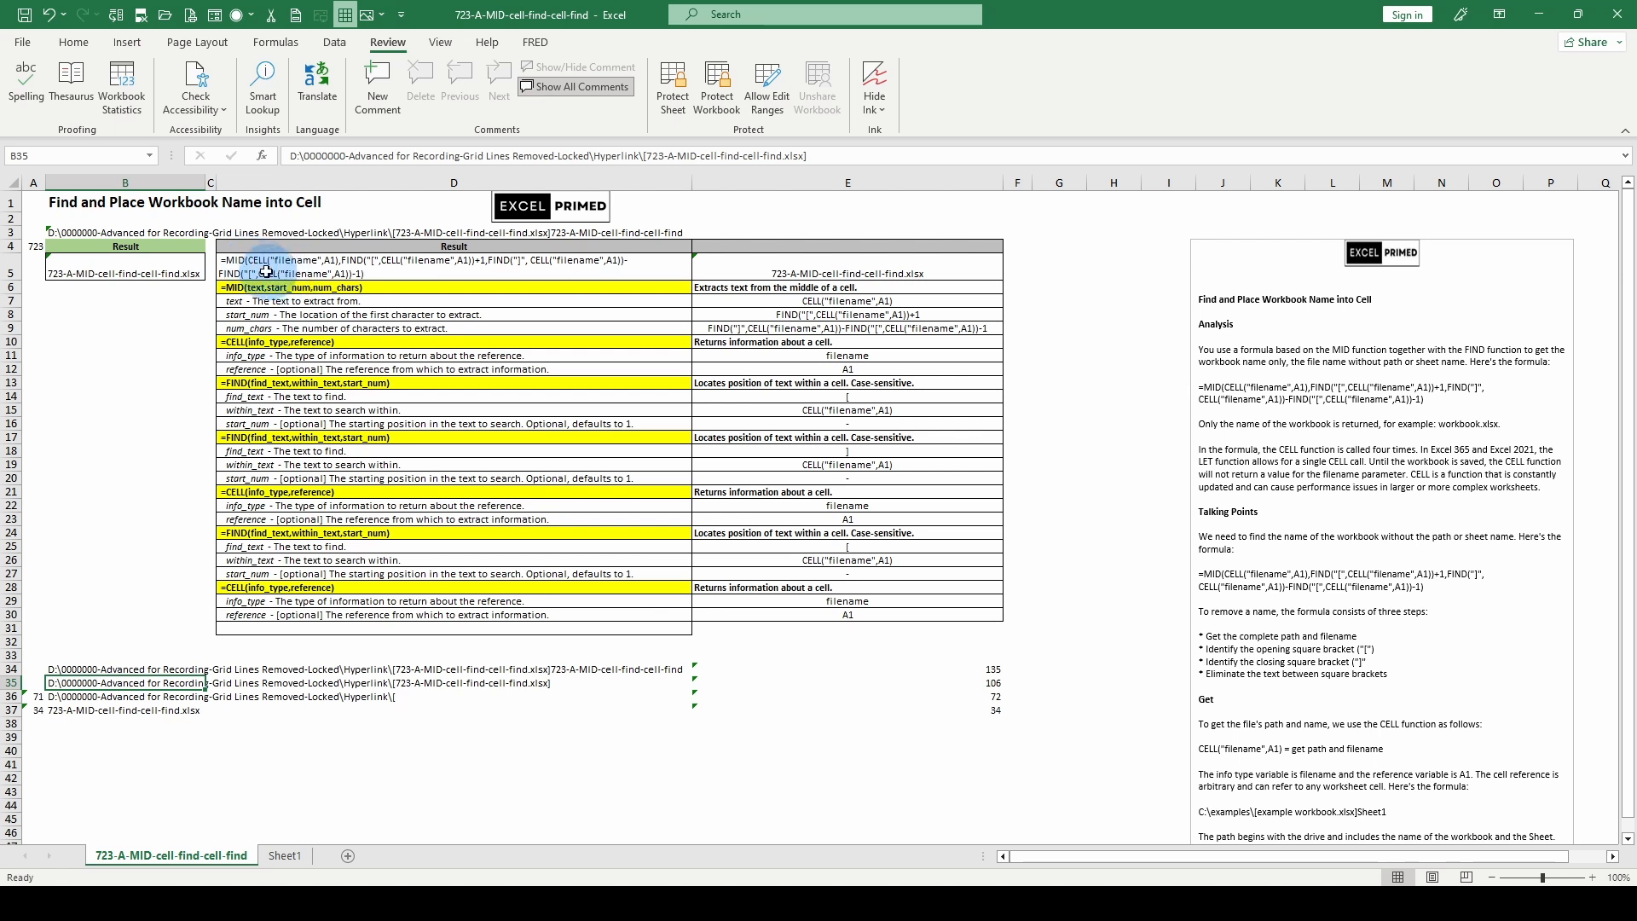
pyautogui.click(794, 683)
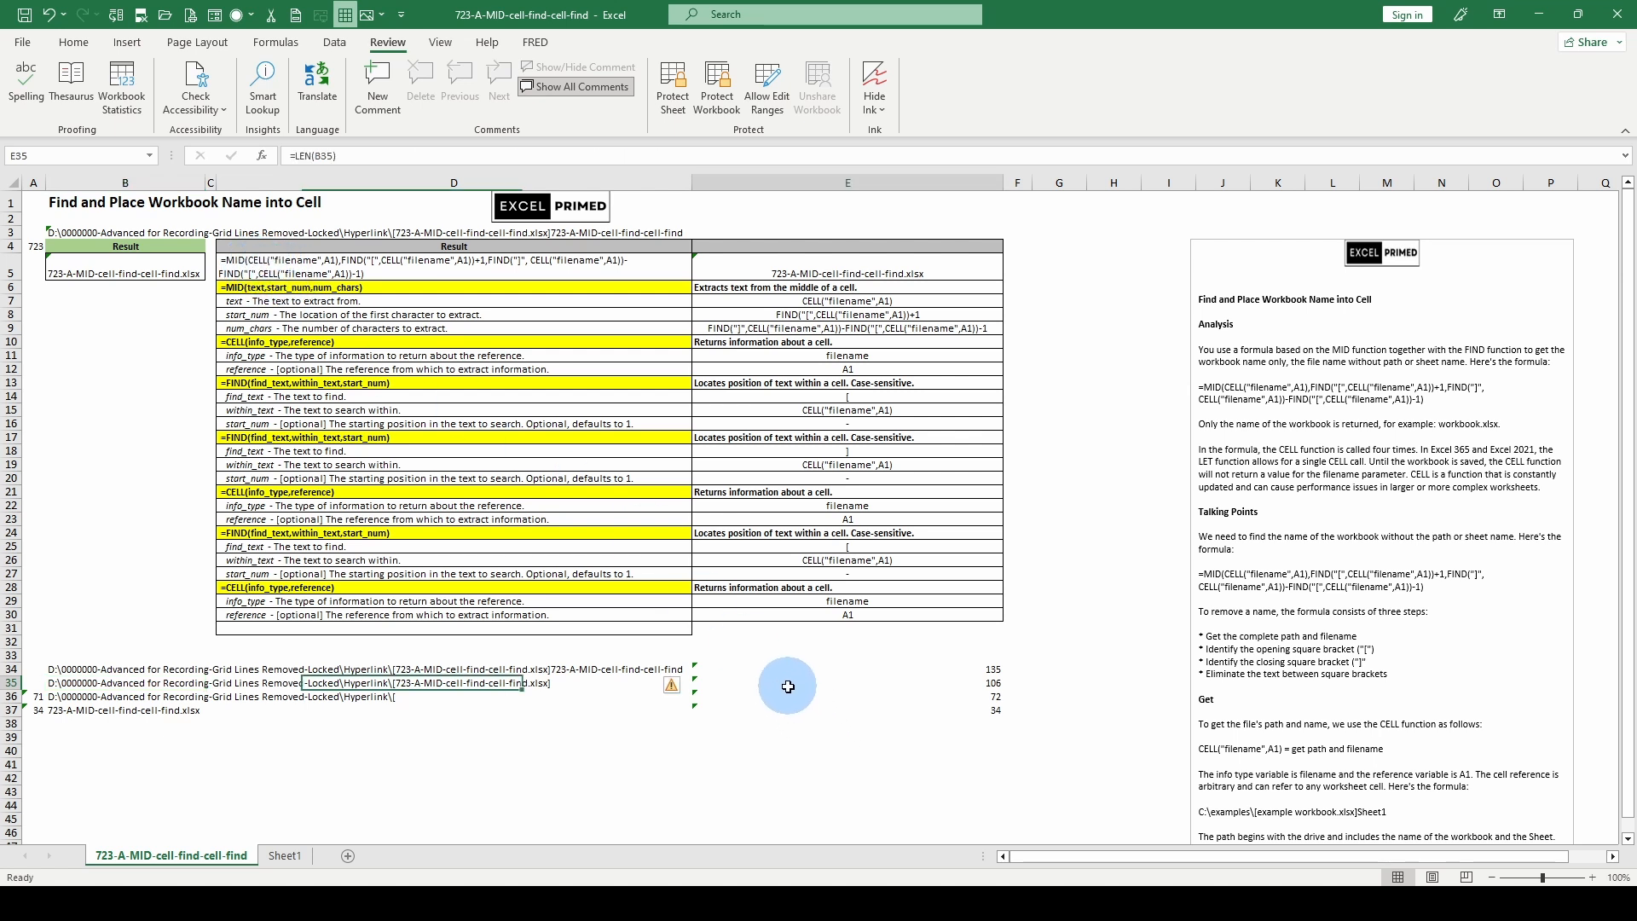
pyautogui.click(797, 699)
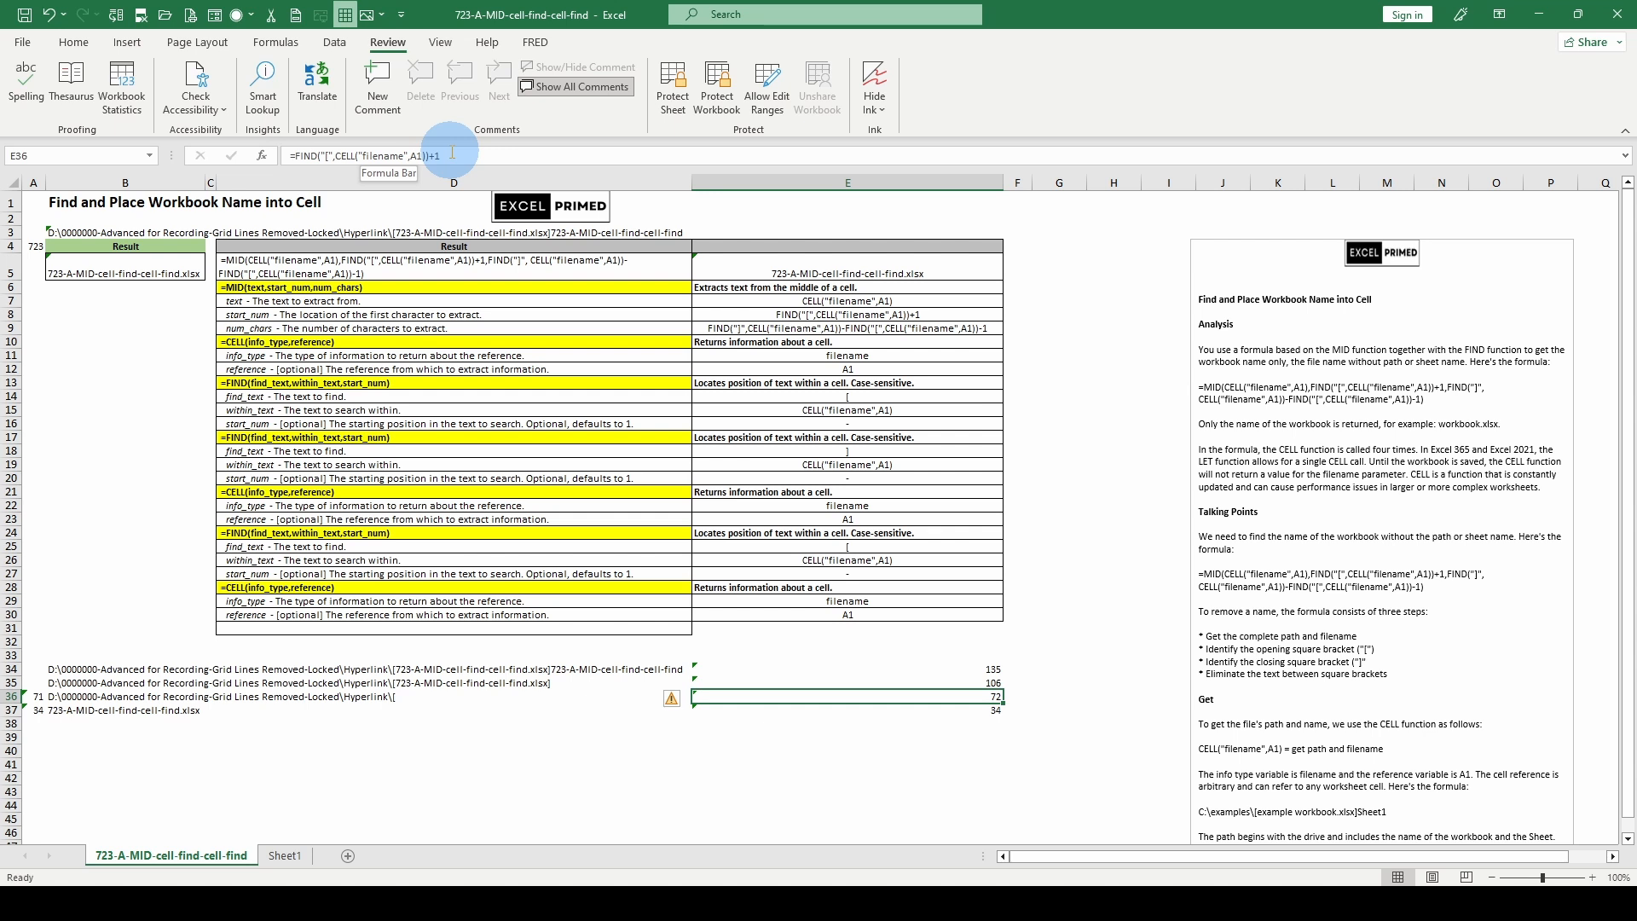
# Compare the start_num argument of MID in B5 with the FIND formula in E36
pyautogui.click(114, 262)
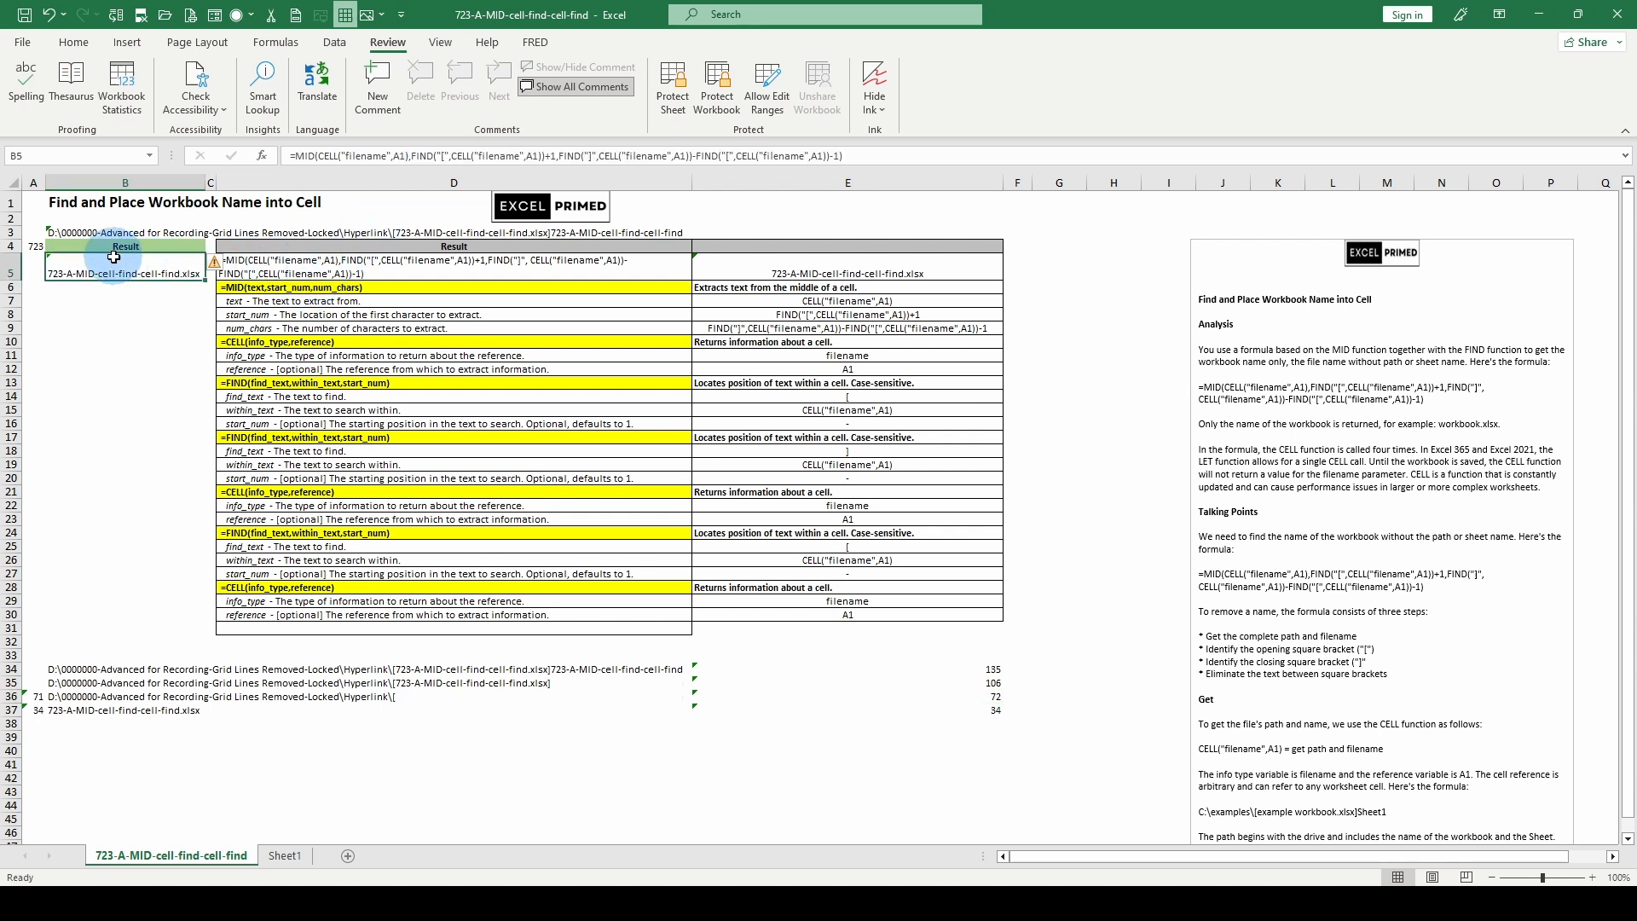
pyautogui.click(345, 156)
pyautogui.click(365, 185)
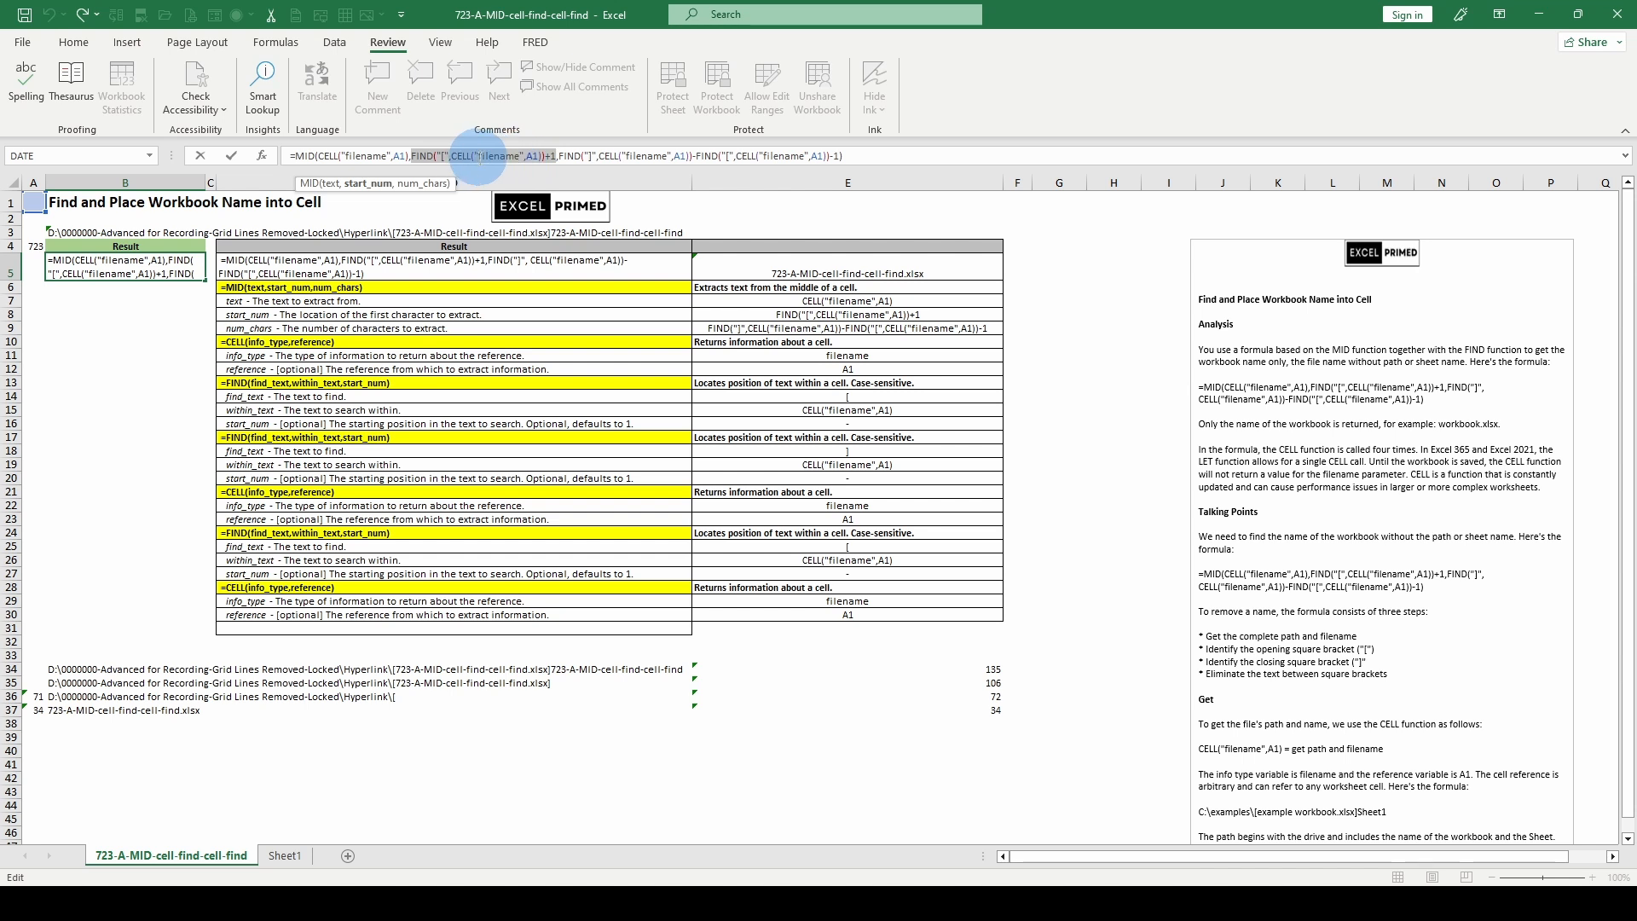
pyautogui.press('Escape')
pyautogui.click(771, 693)
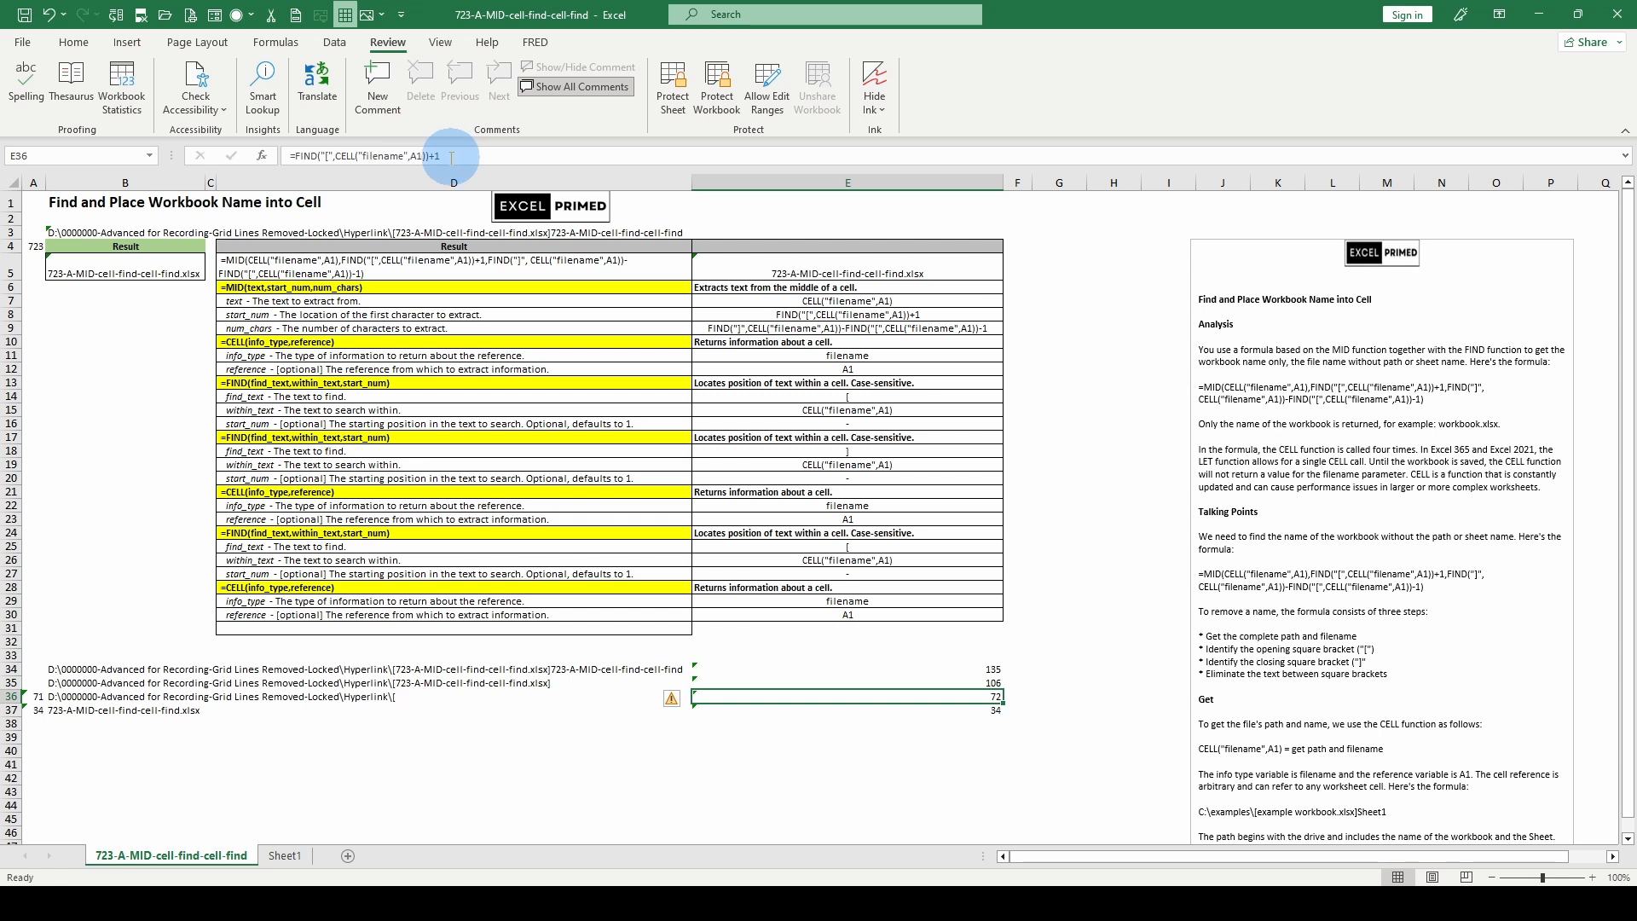
# Add 1 to the length formula in A36 so that it reads =LEN(B36)+1
pyautogui.click(72, 693)
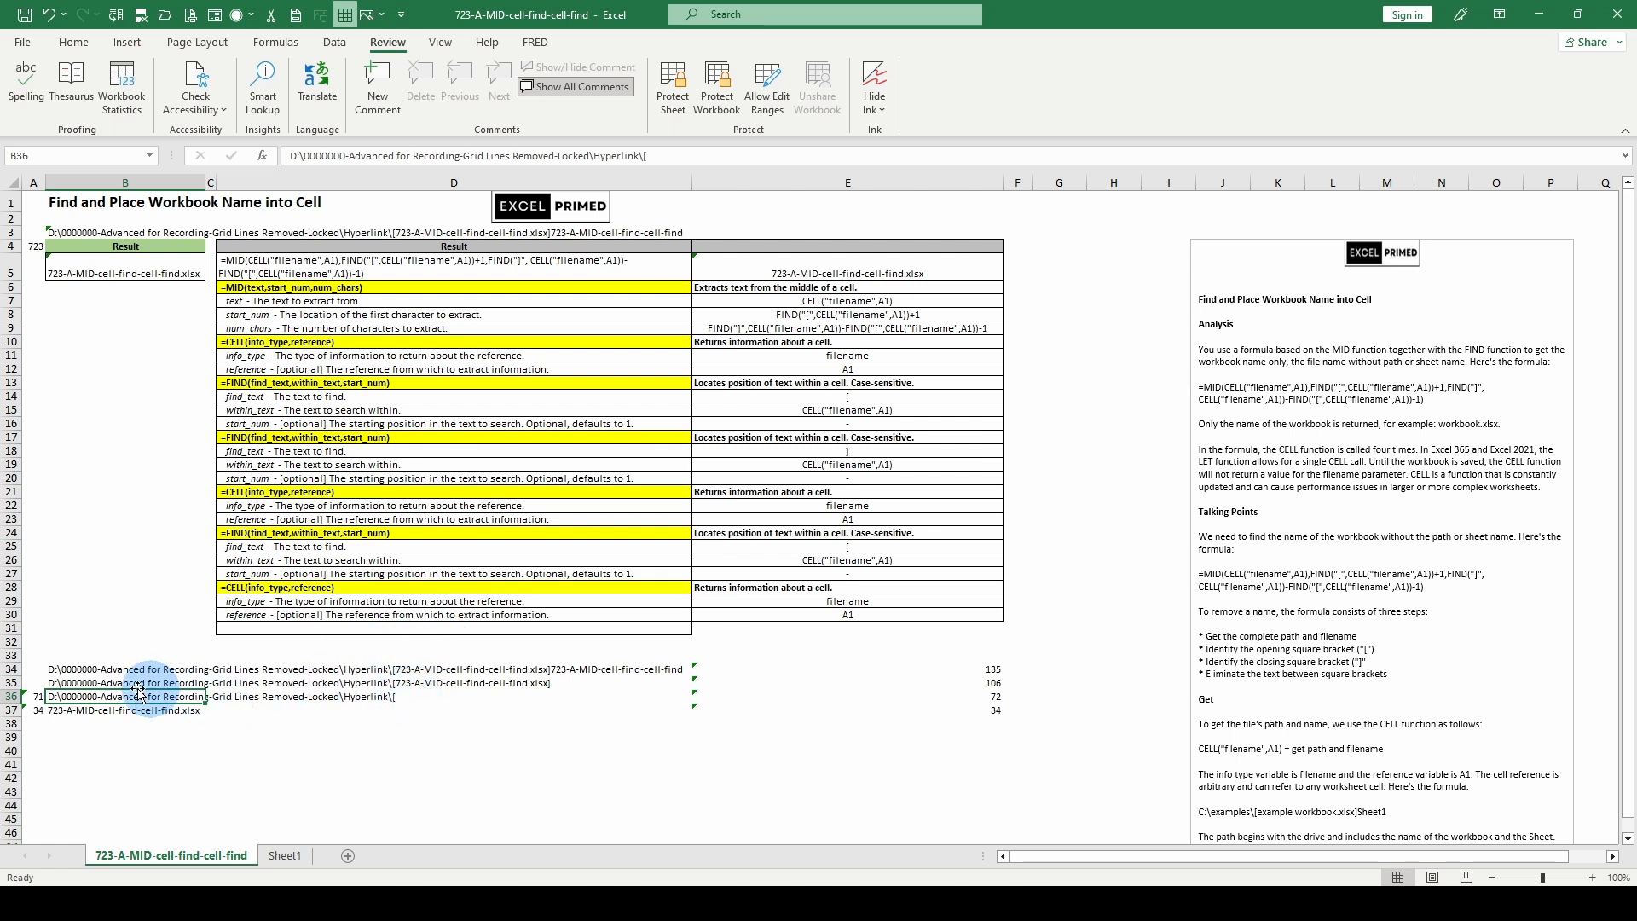
pyautogui.click(36, 696)
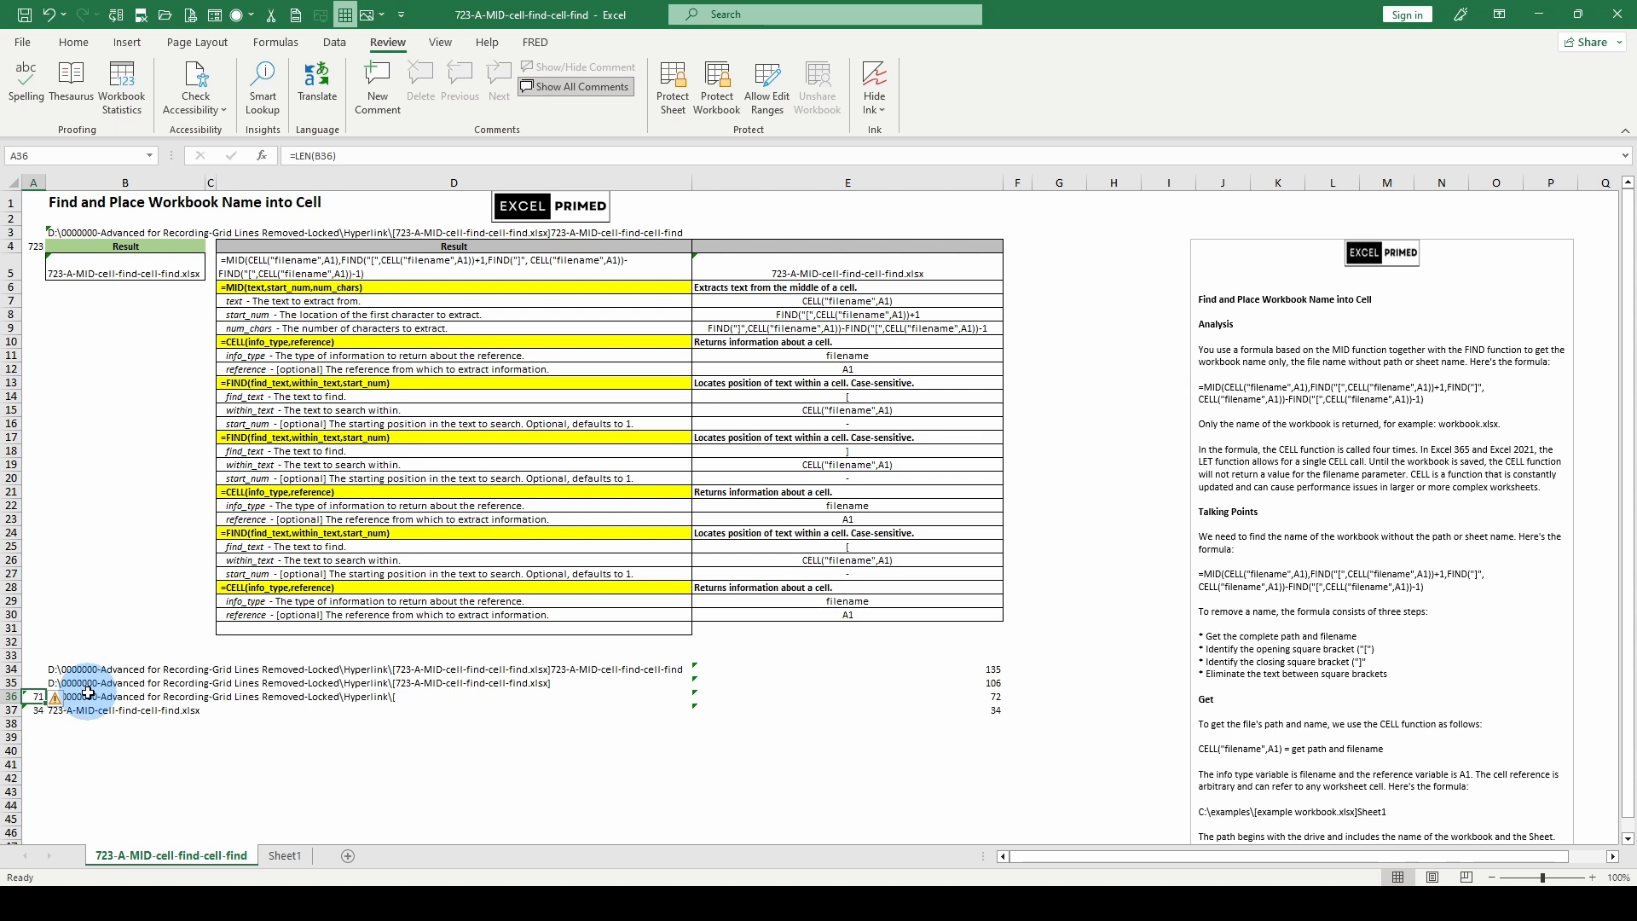
pyautogui.click(376, 152)
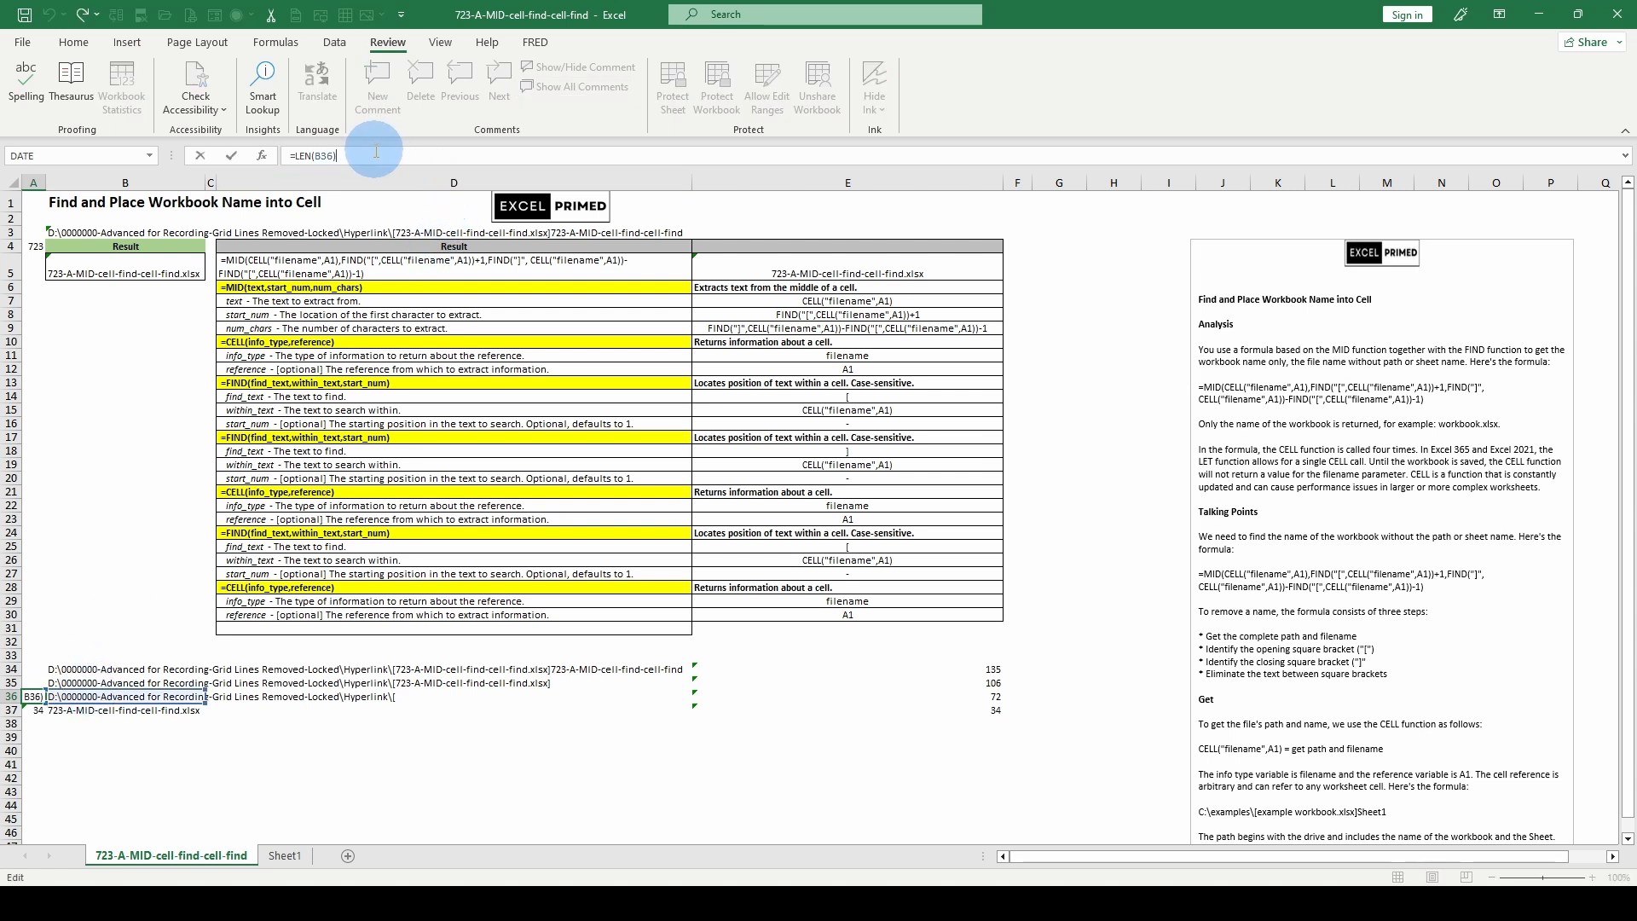
pyautogui.write('+1')
pyautogui.hotkey('ctrl', 'Return')
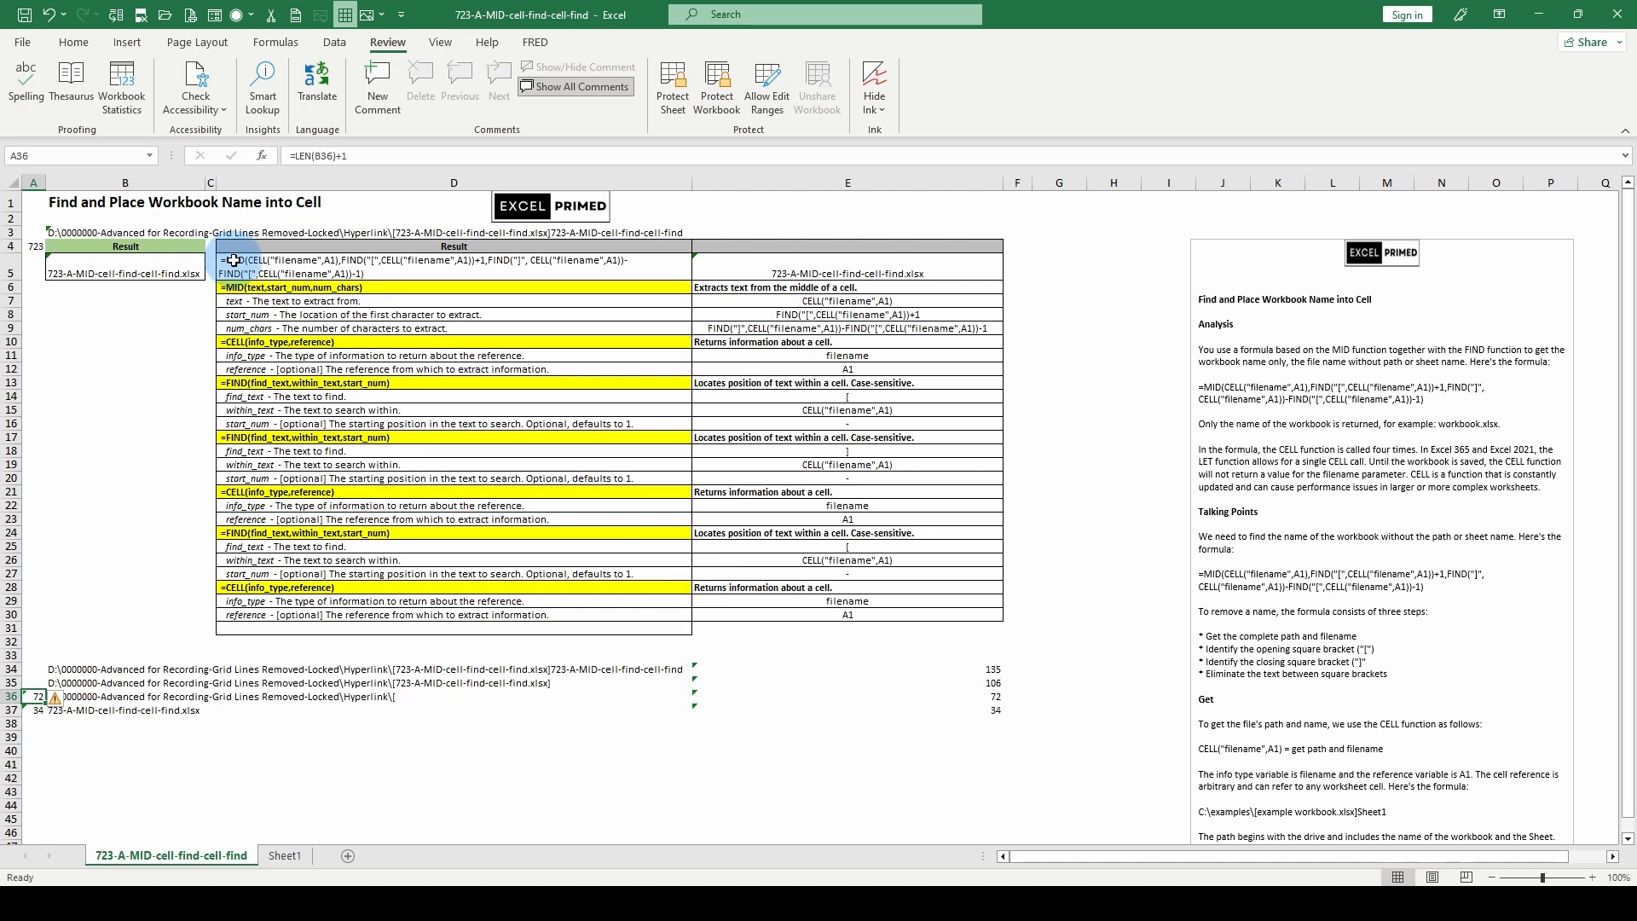
# Examine the start_num and num_chars arguments of MID in B5, and the matching num_chars formula in E37
pyautogui.click(153, 273)
pyautogui.click(326, 156)
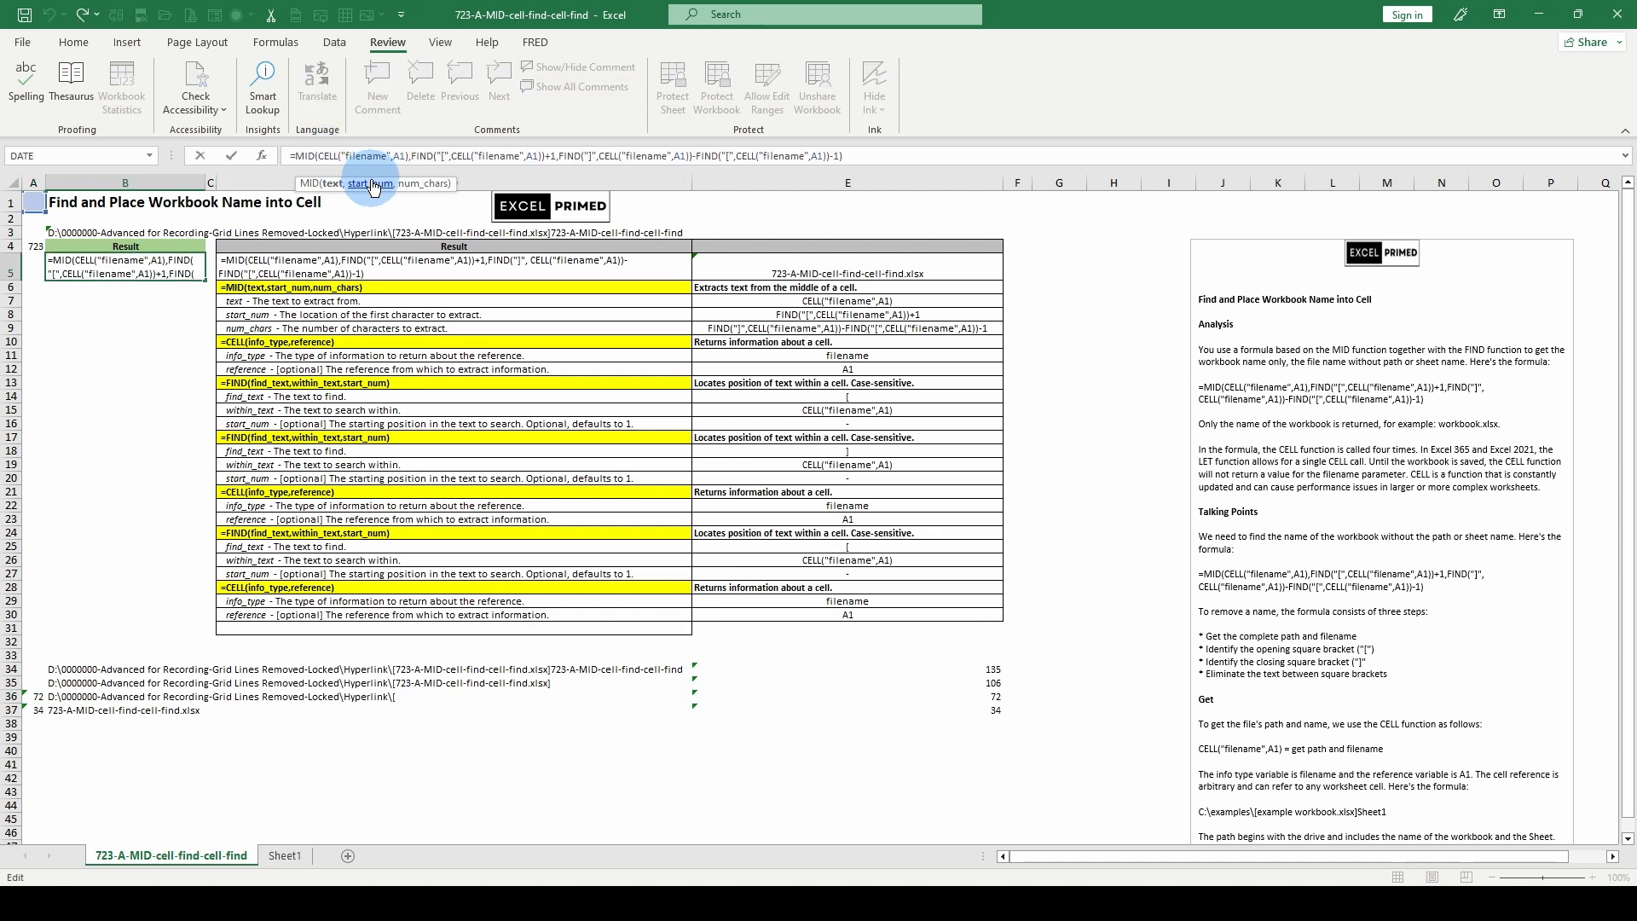
pyautogui.click(371, 182)
pyautogui.click(424, 185)
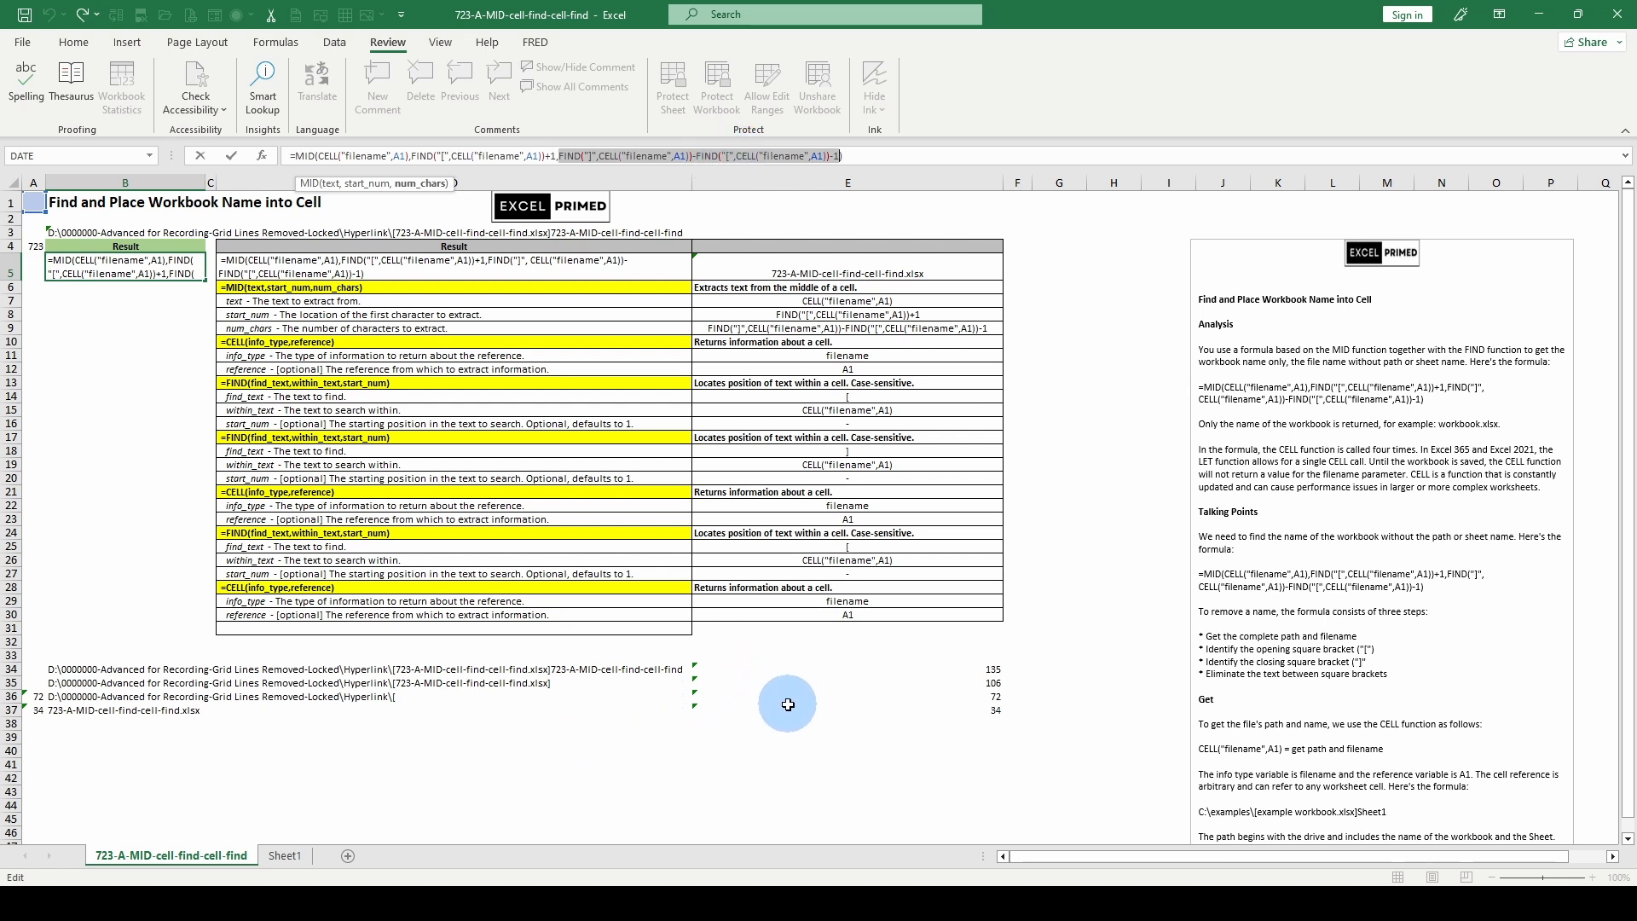
pyautogui.click(874, 712)
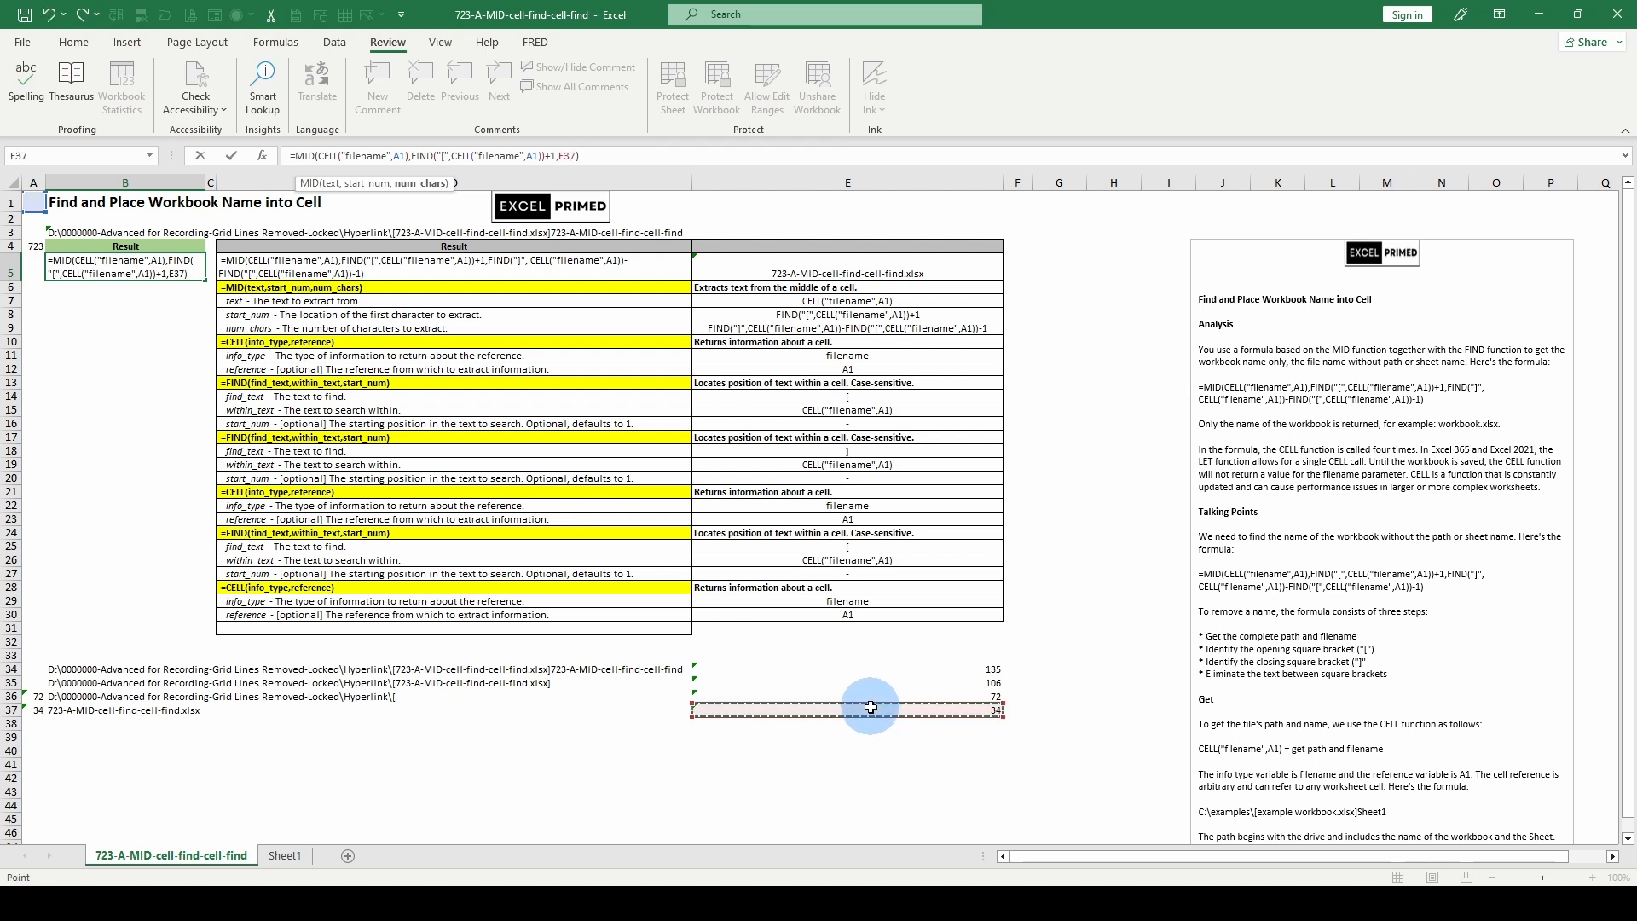
pyautogui.press('Return')
pyautogui.click(848, 708)
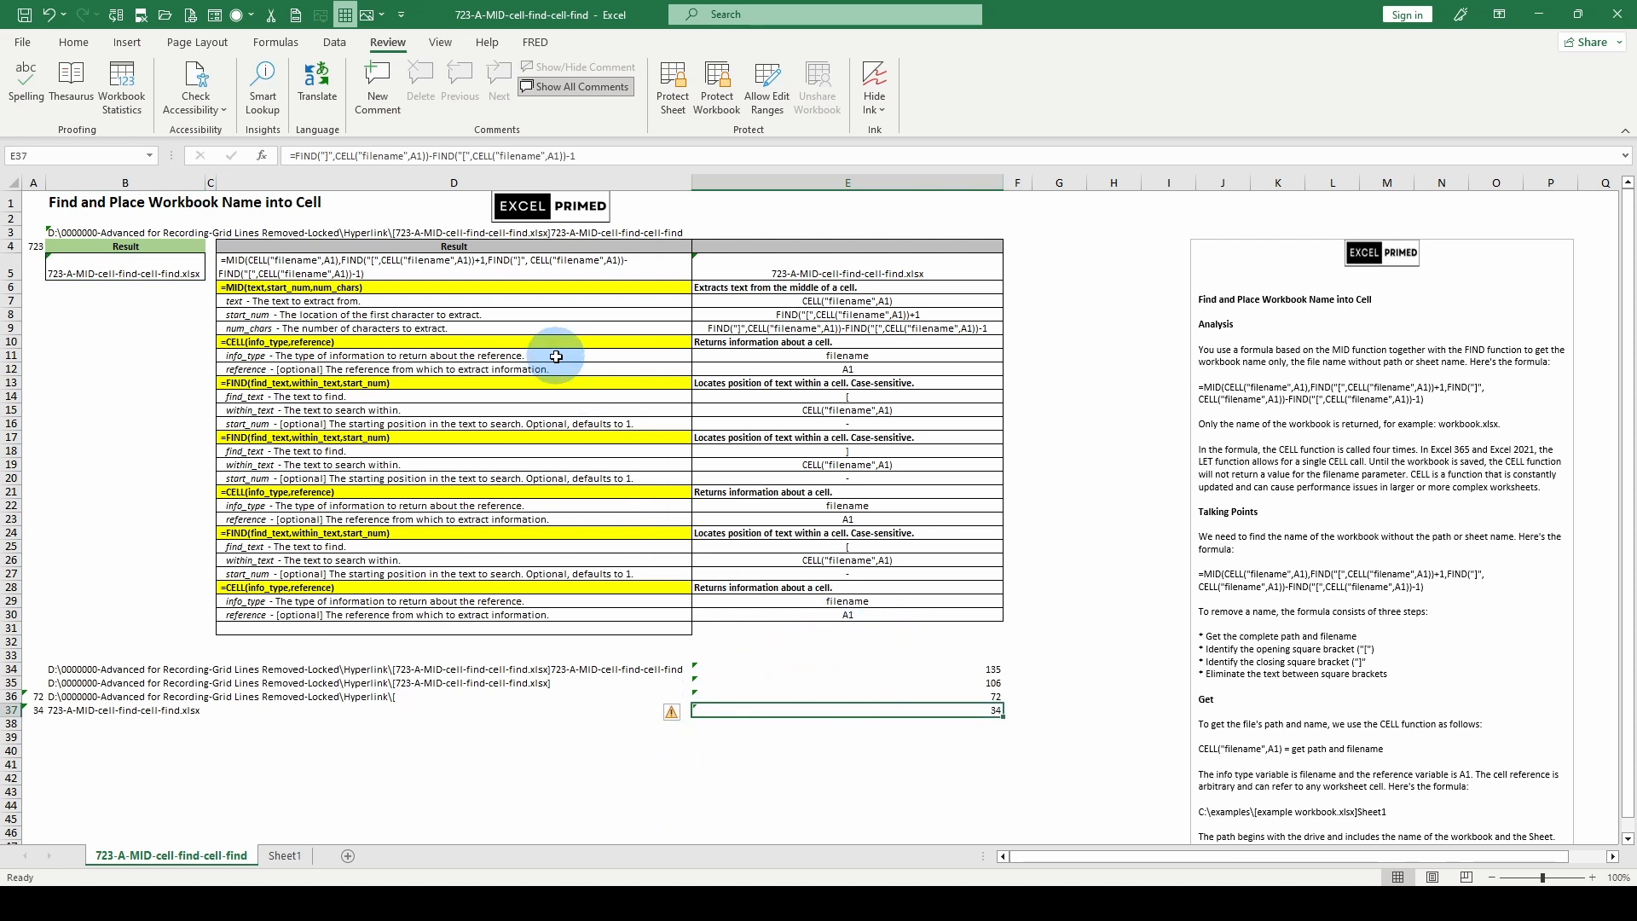
# Evaluate each MID argument in B5 in place, from text through num_chars, and discard the evaluated values
pyautogui.click(98, 266)
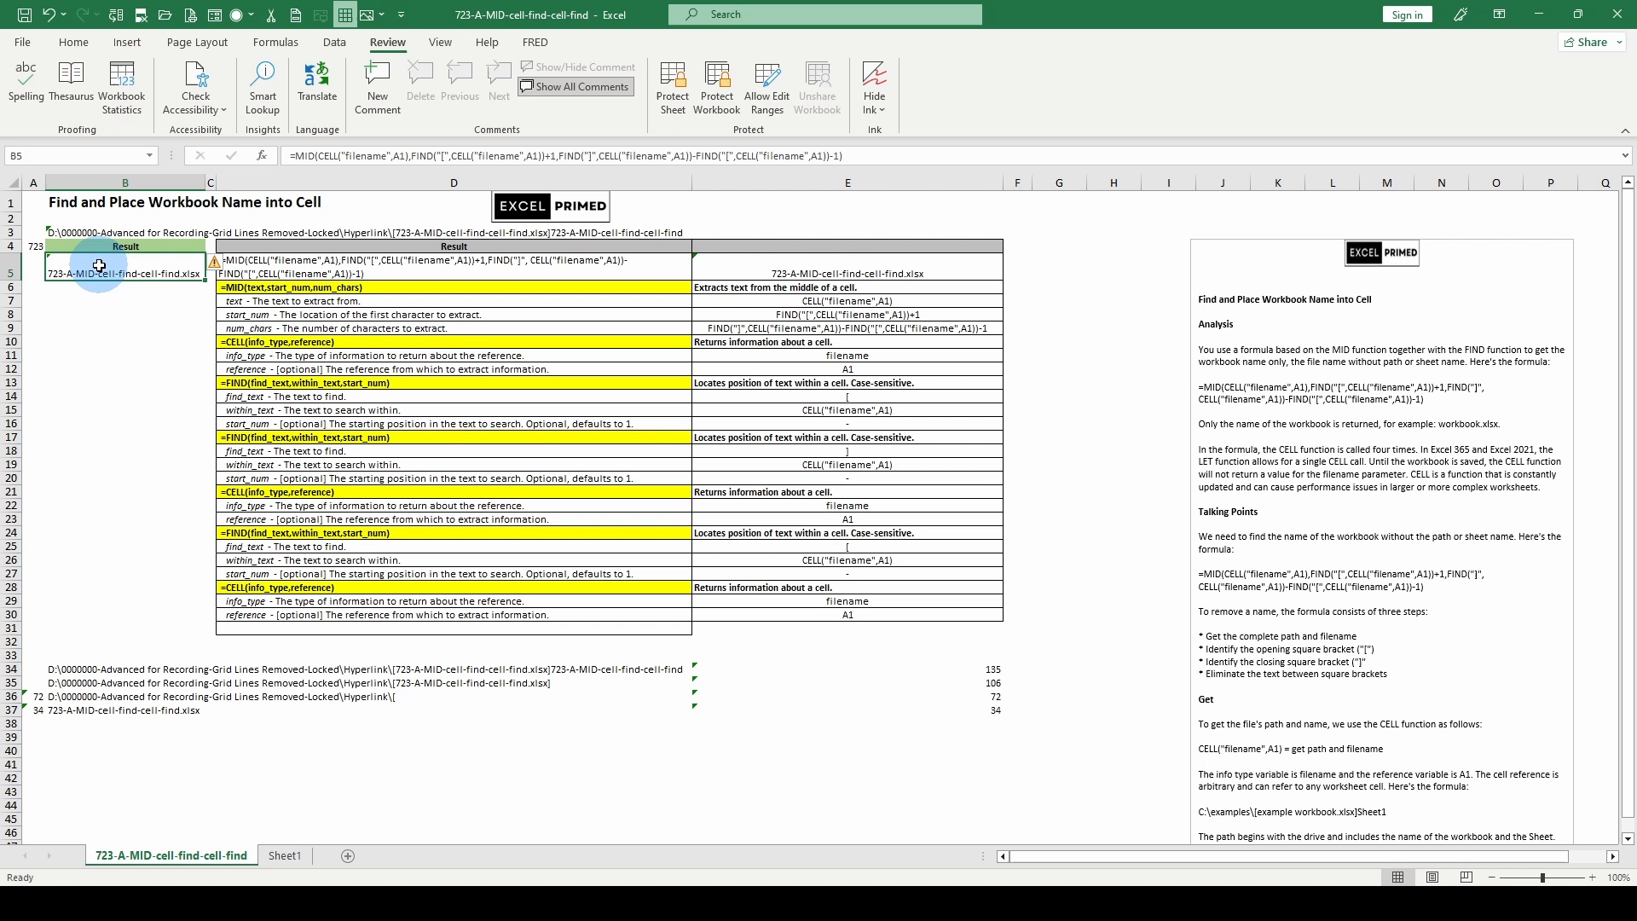
pyautogui.click(329, 157)
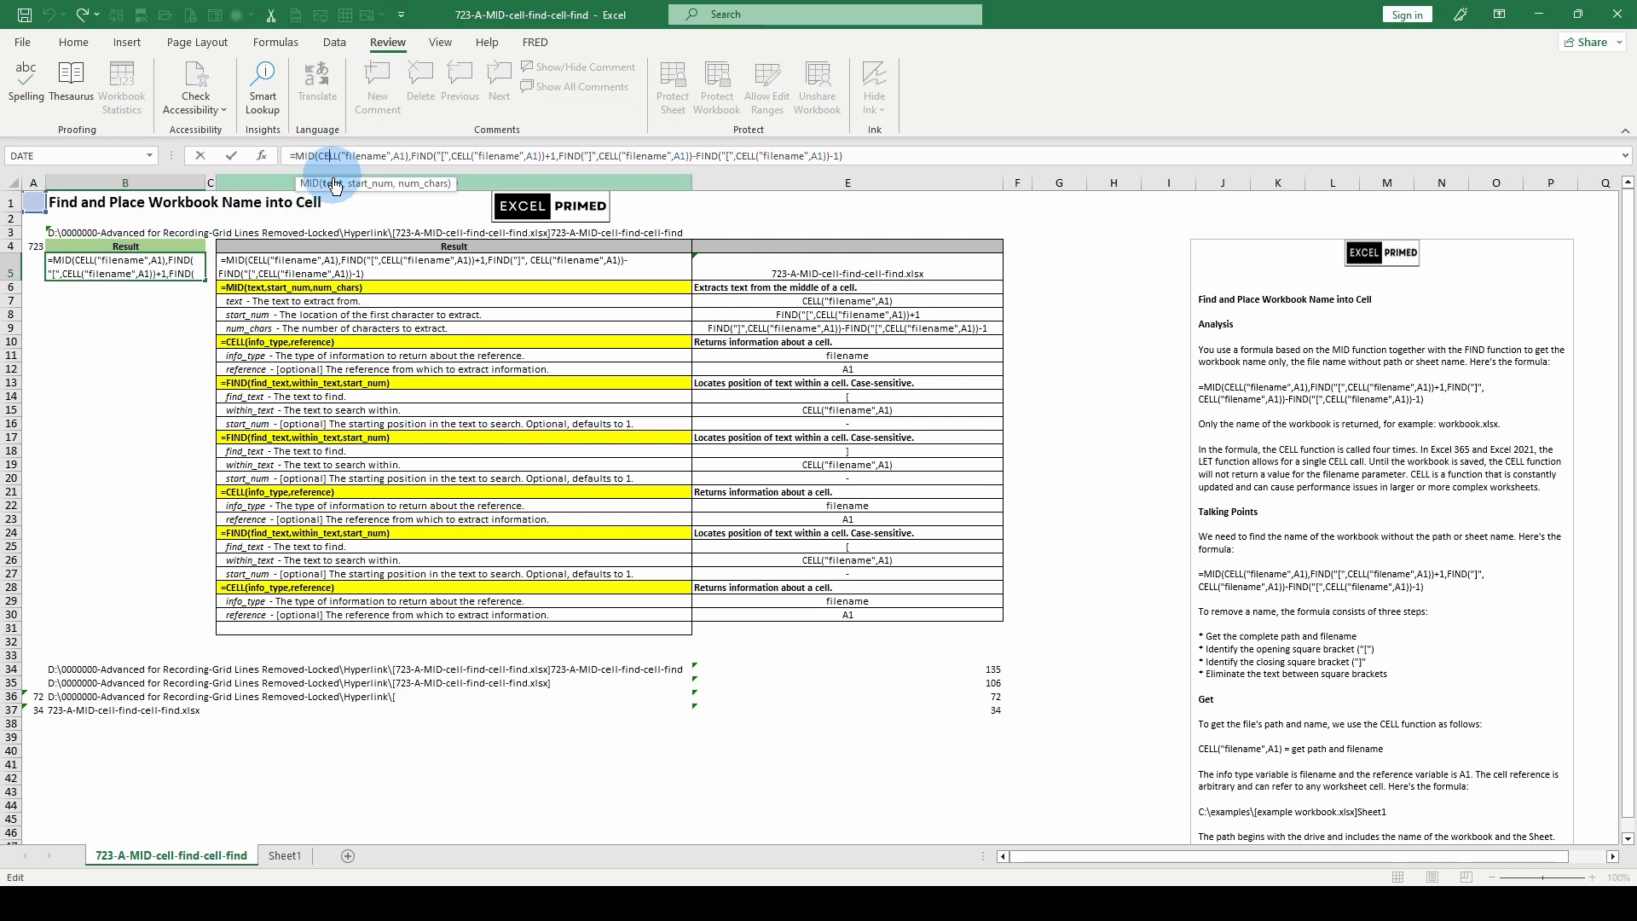
pyautogui.click(332, 185)
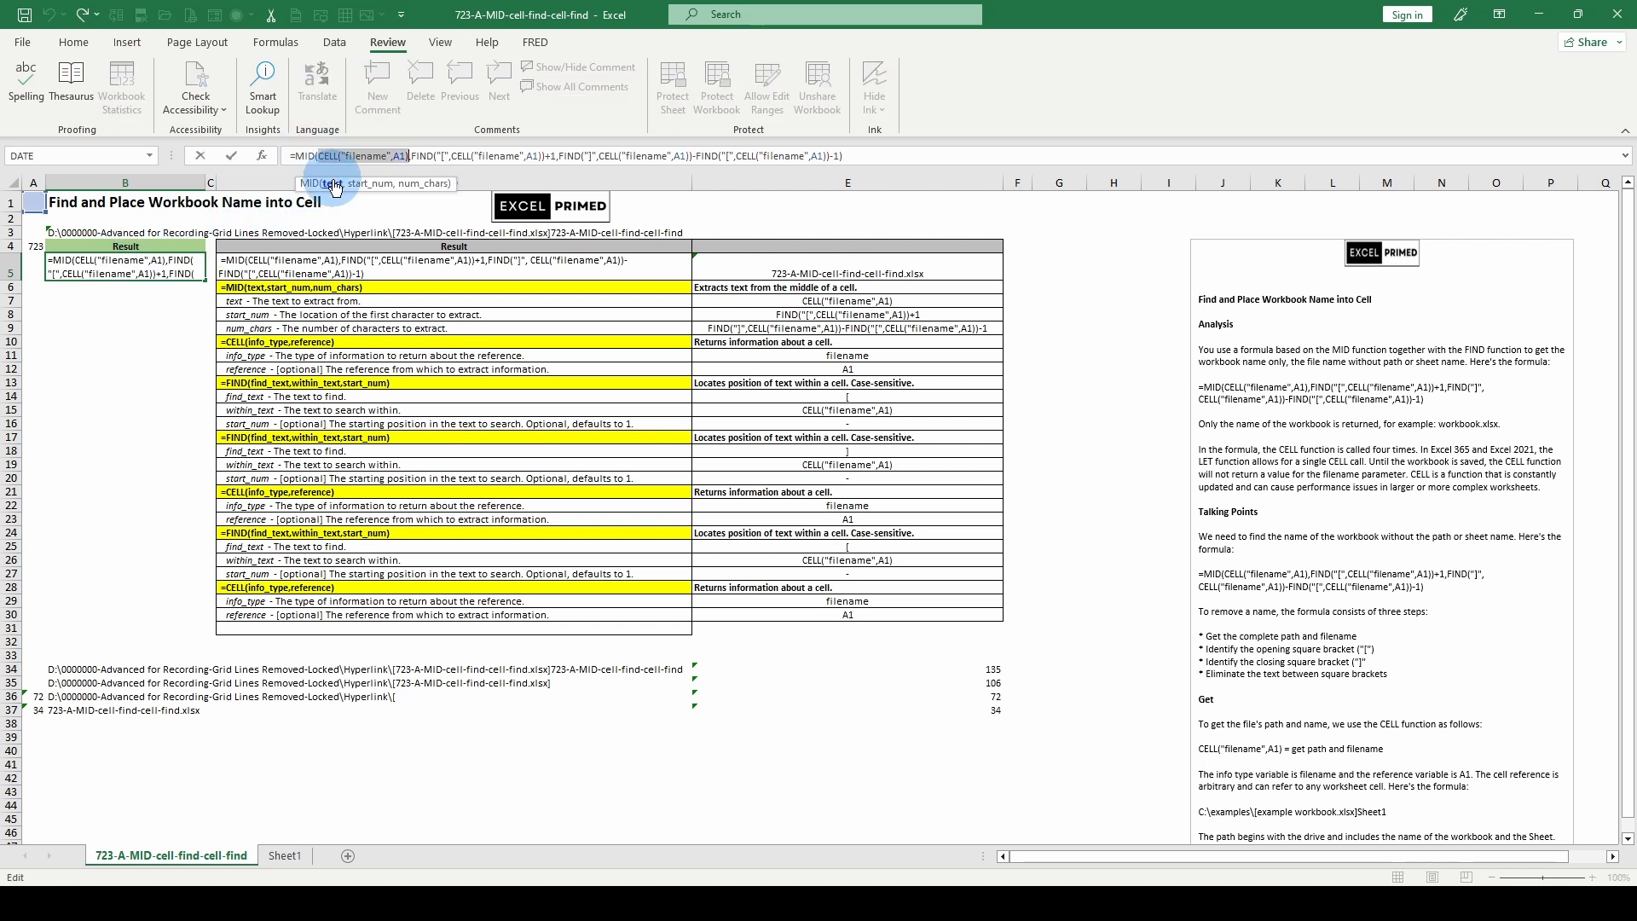
pyautogui.press('F9')
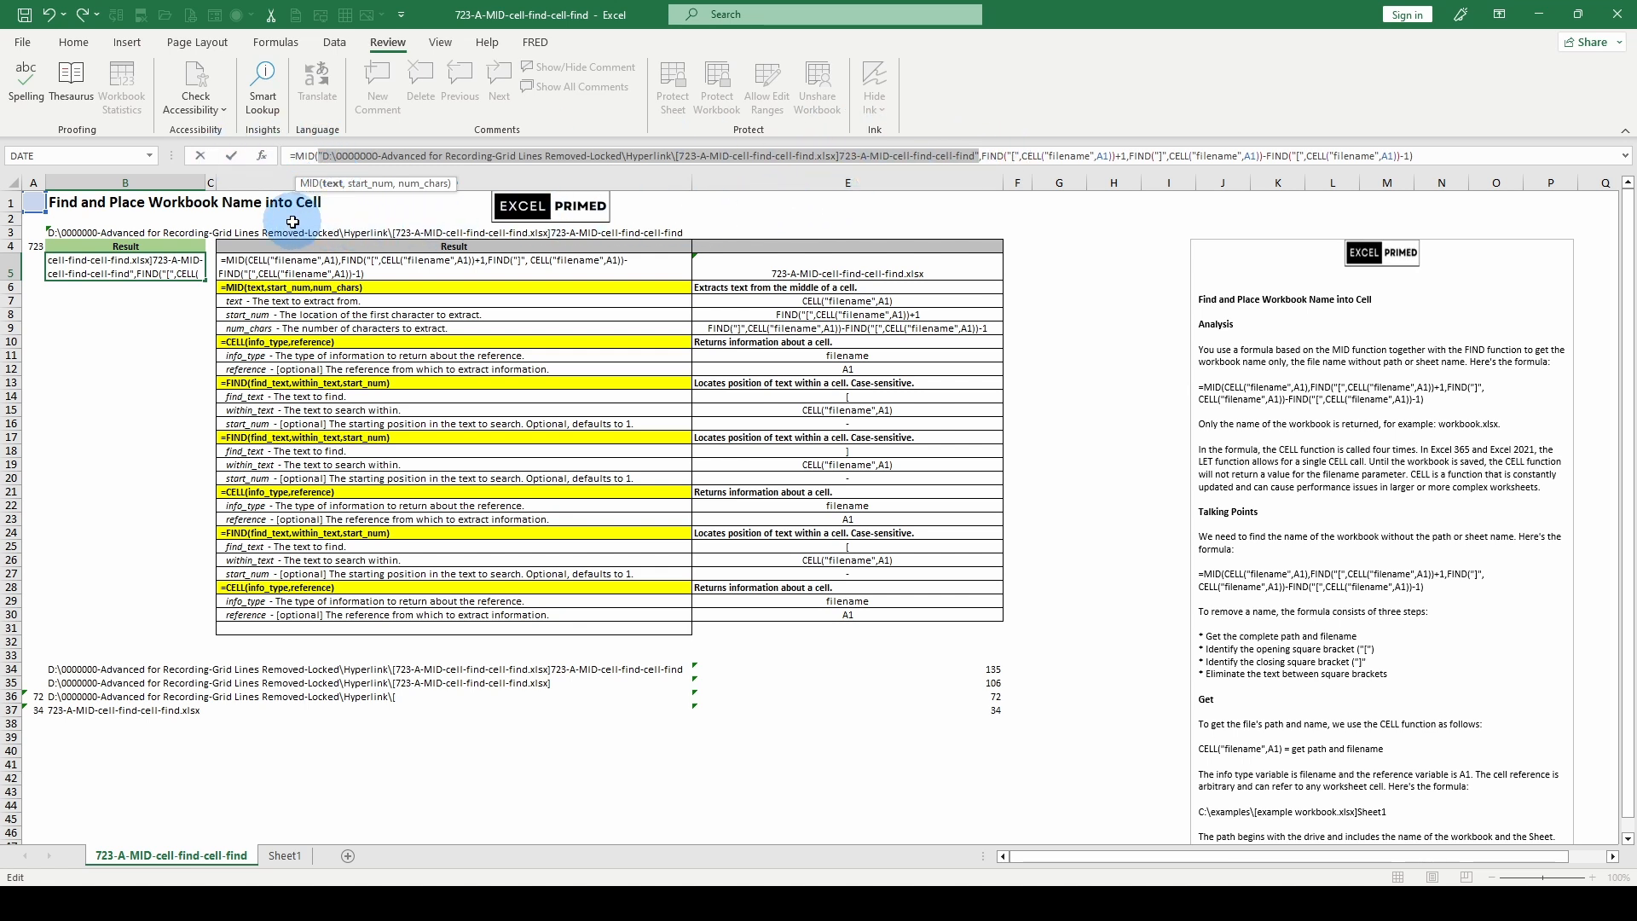
pyautogui.click(361, 193)
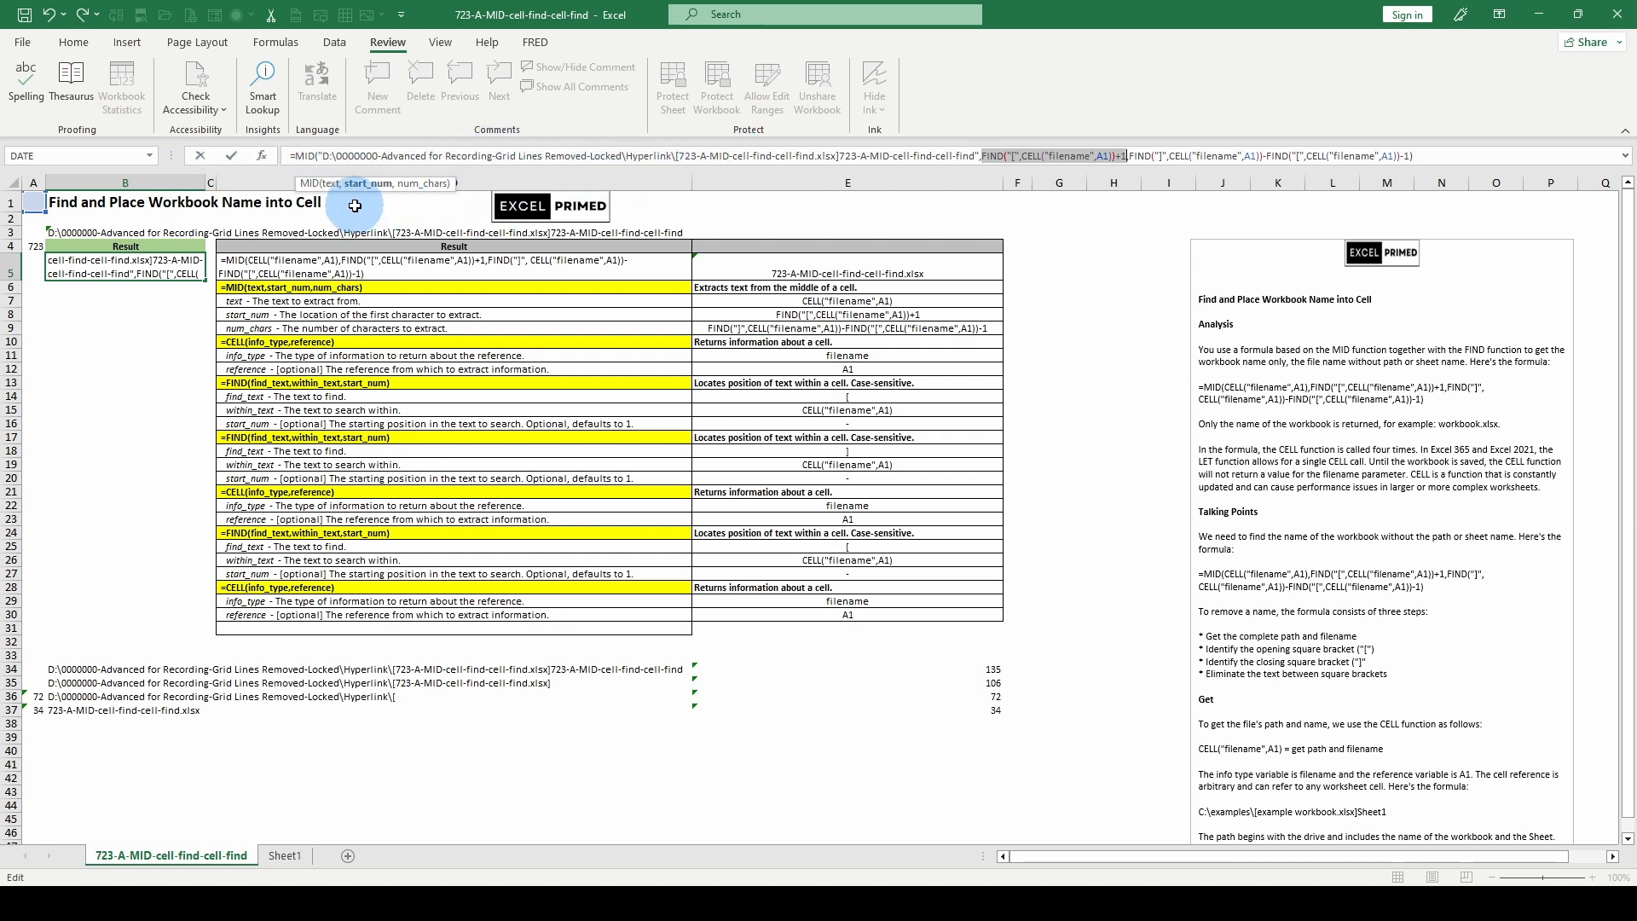
pyautogui.press('F9')
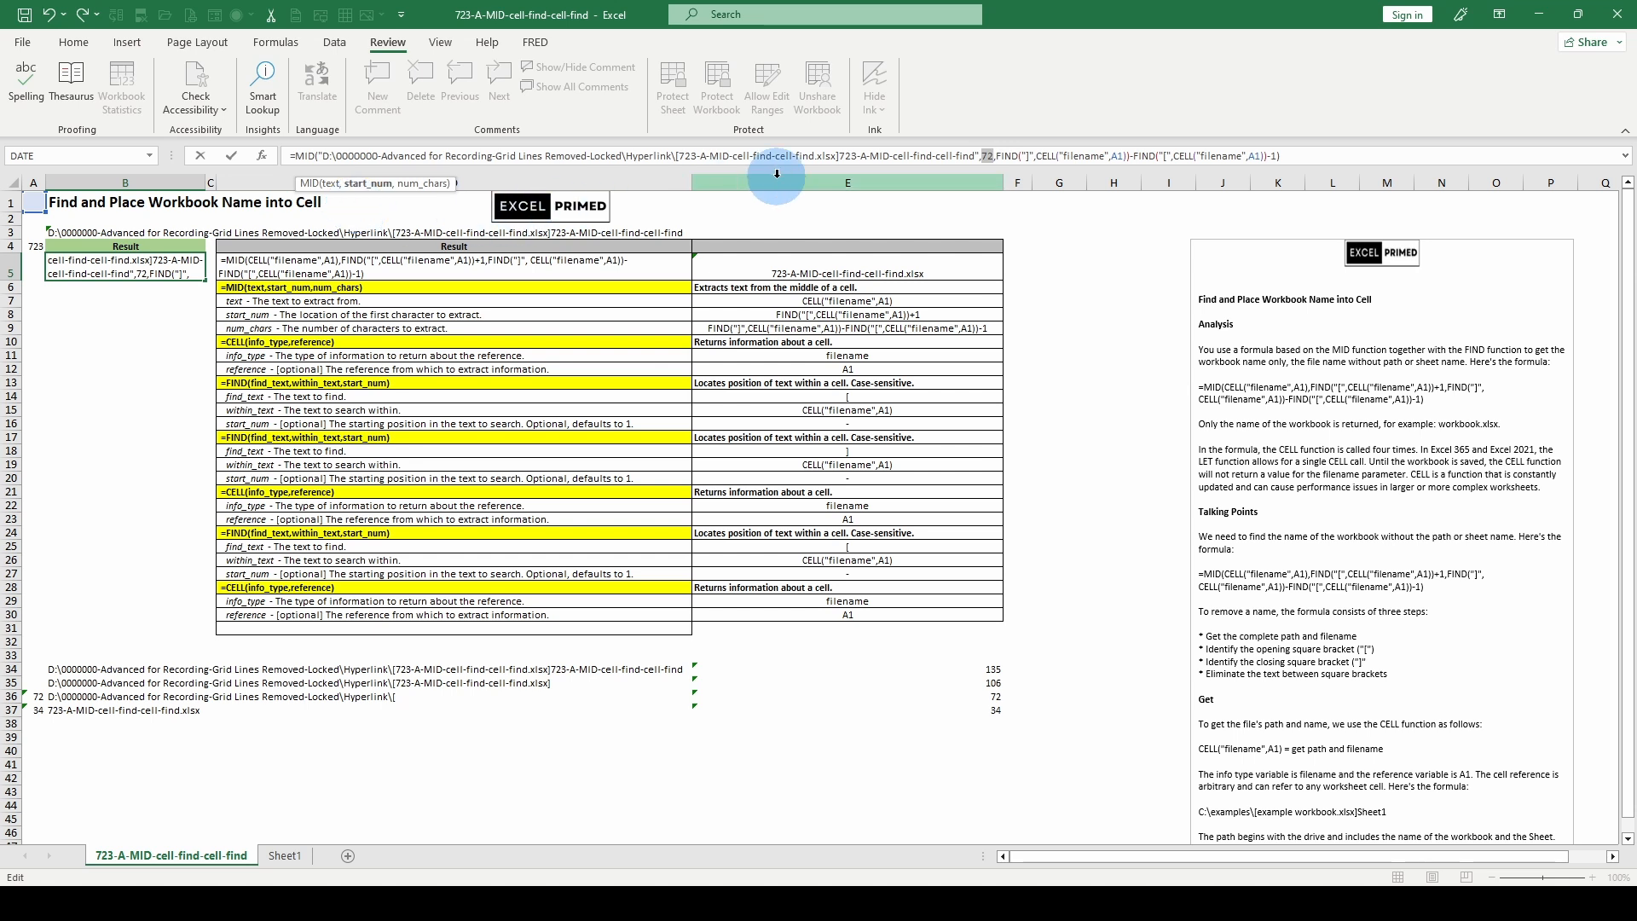
pyautogui.click(417, 184)
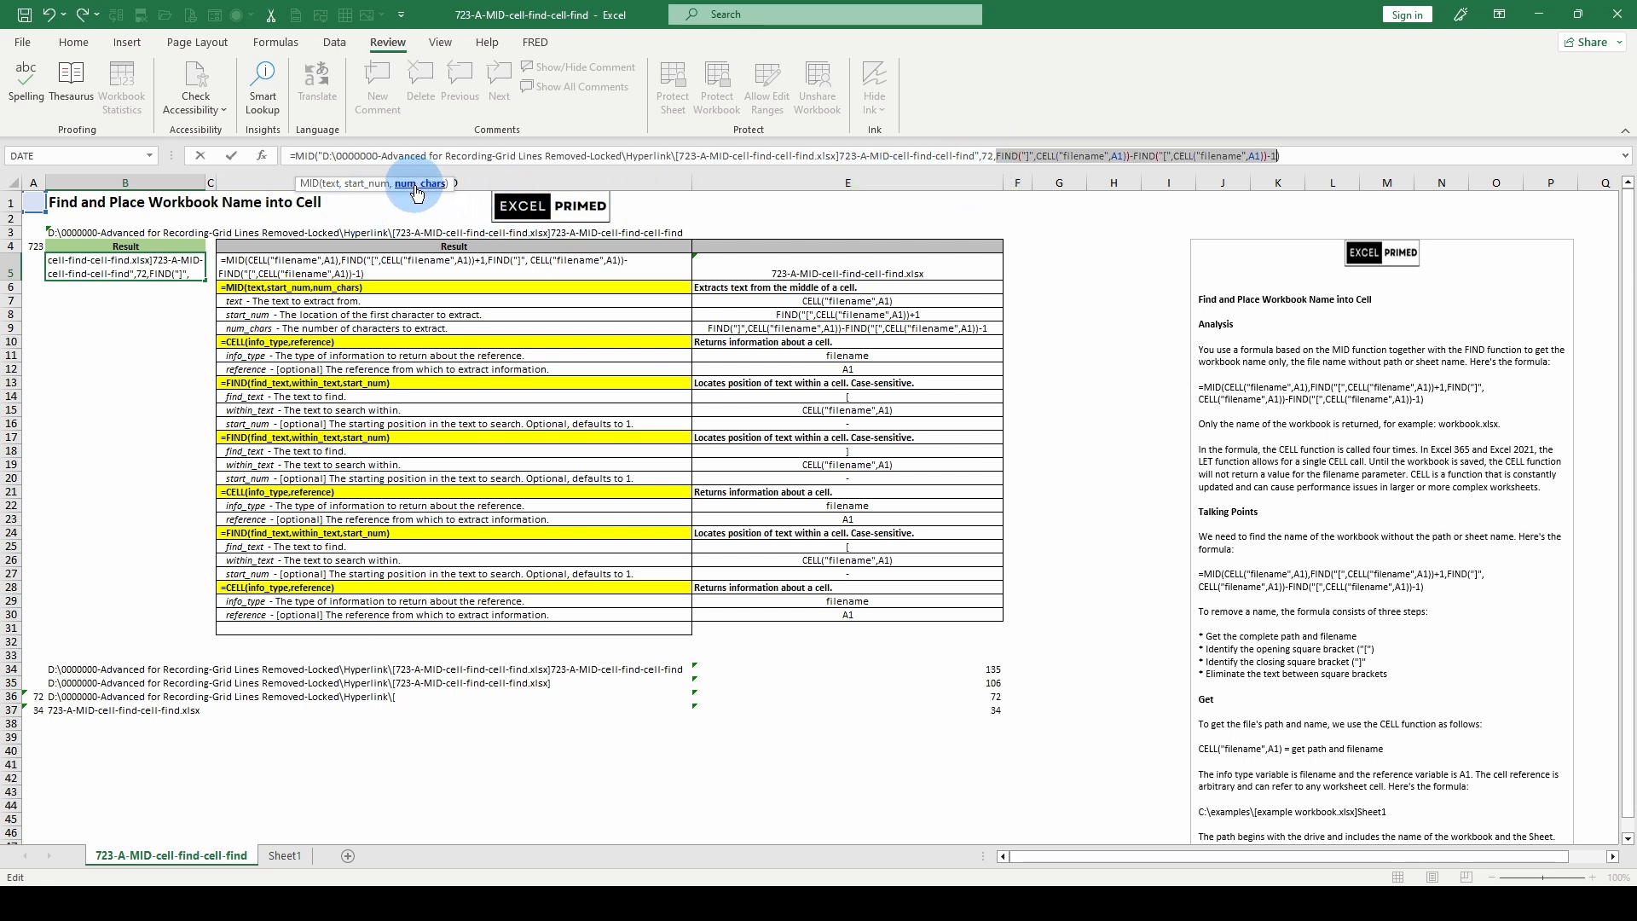
pyautogui.press('F9')
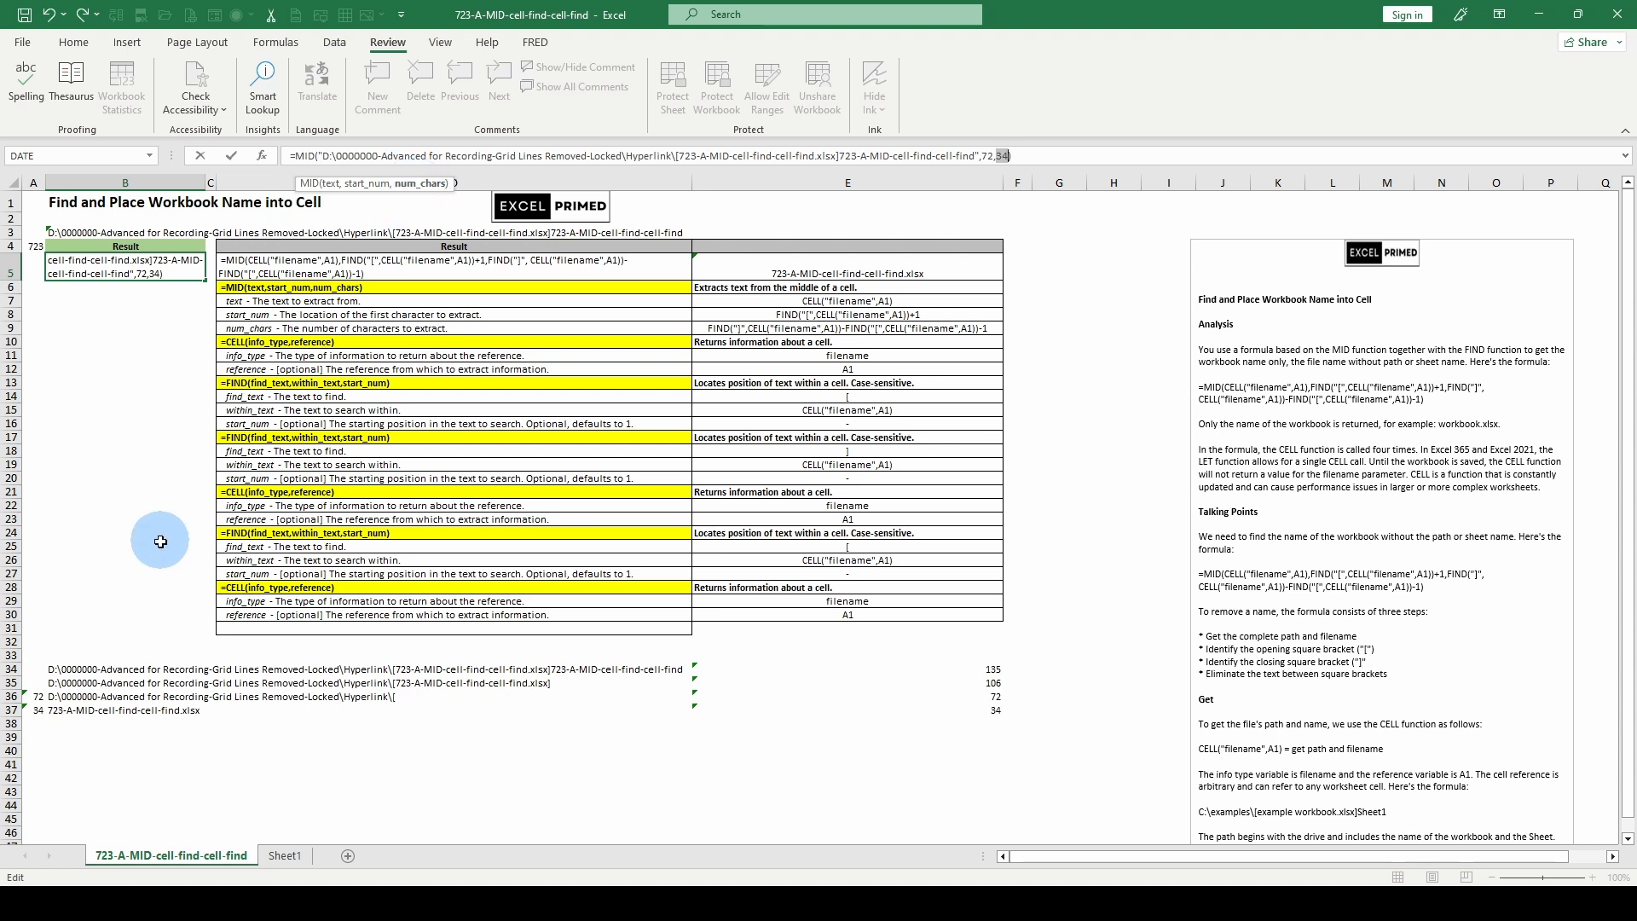
pyautogui.click(96, 709)
pyautogui.press('Escape')
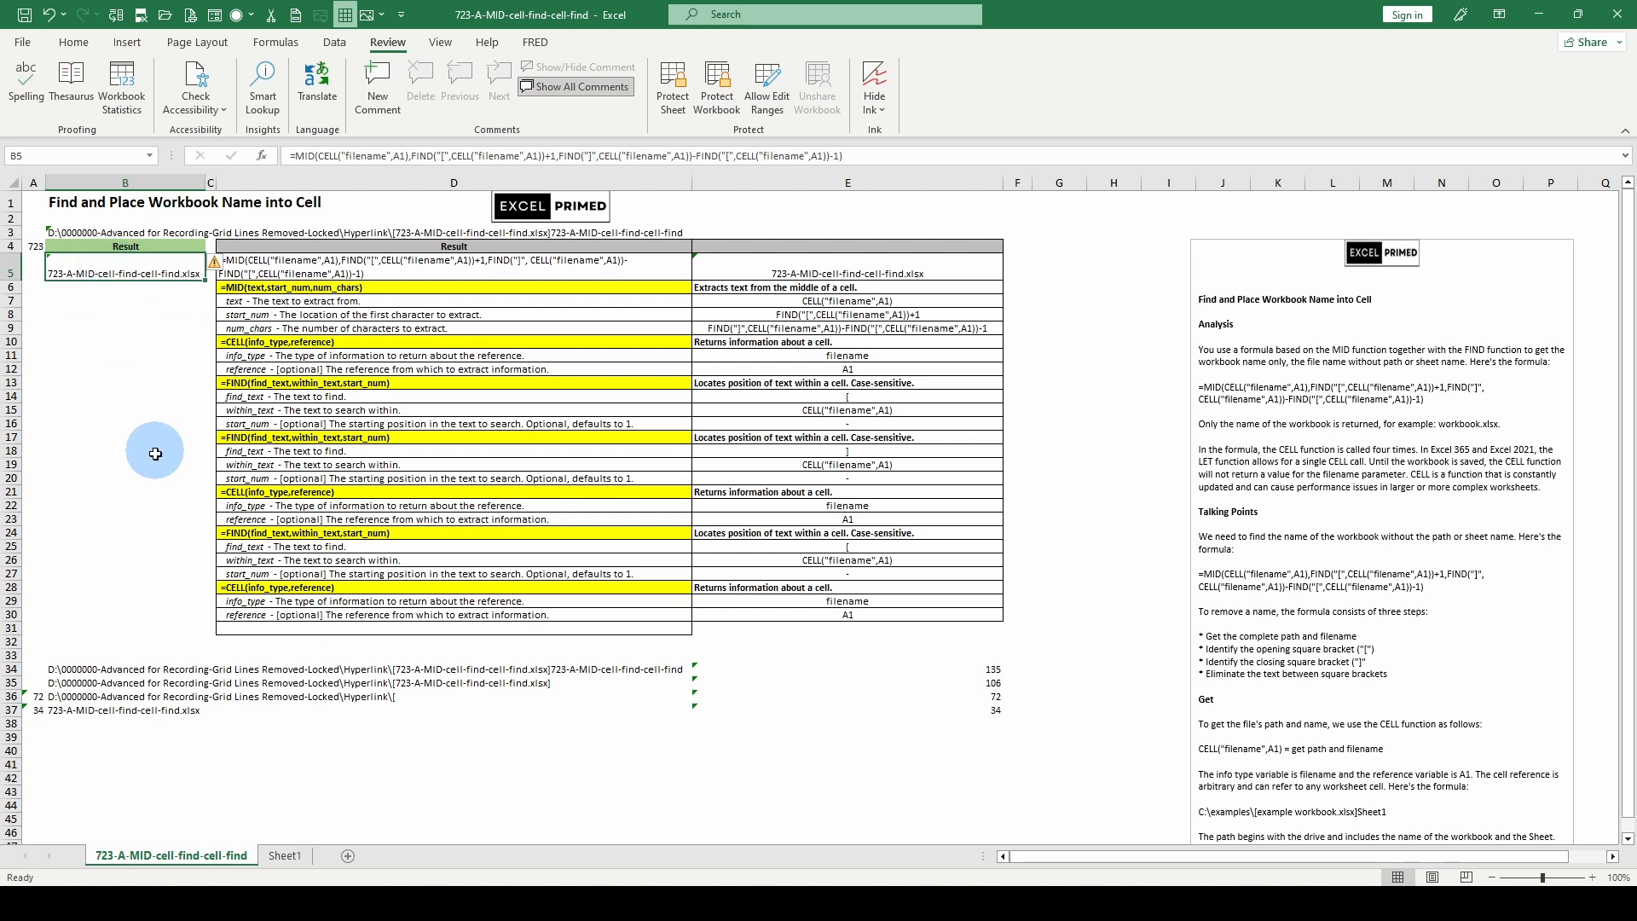